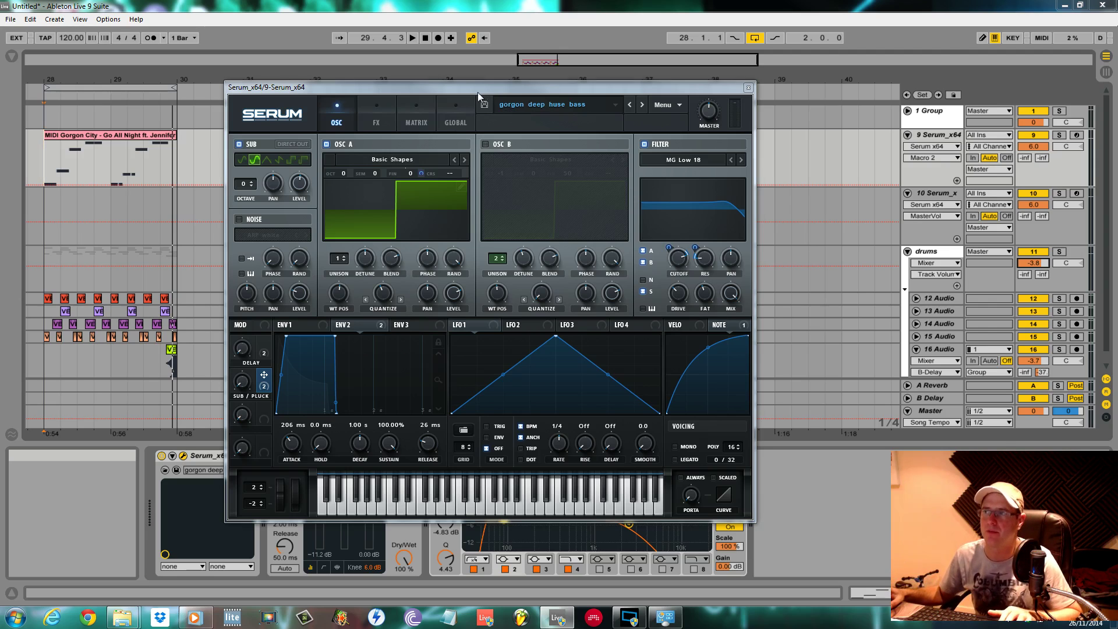
- Play the gorgon deep house bass while turning SUB/PLUCK and macro 1, and raise Env 2 attack to 232 ms
left_click_drag(477, 92, 436, 85)
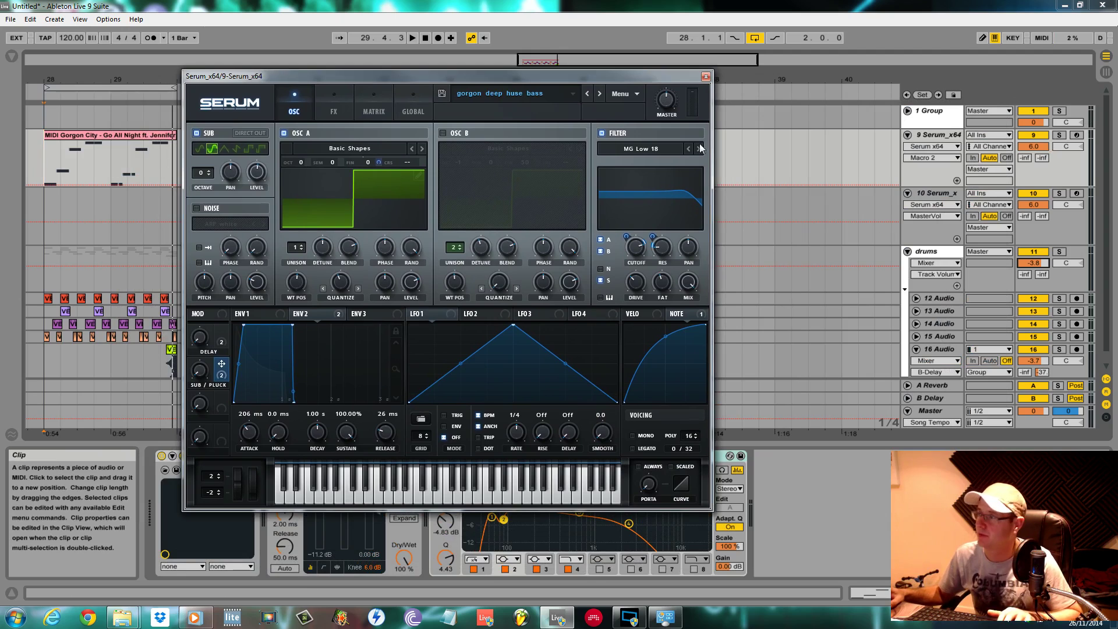
left_click_drag(346, 82, 373, 84)
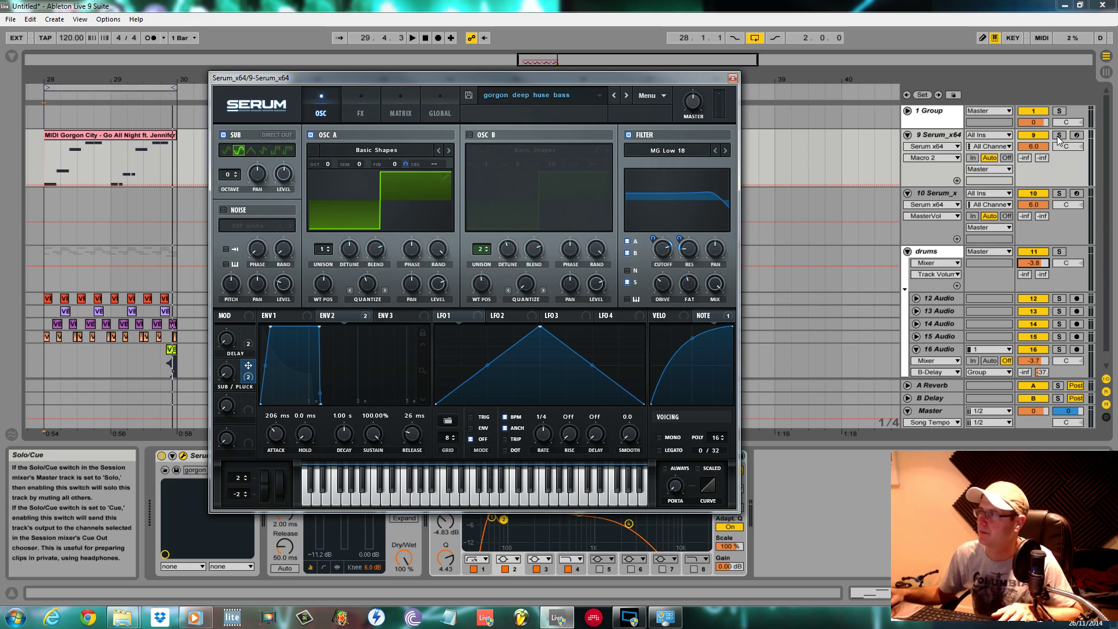
key("space")
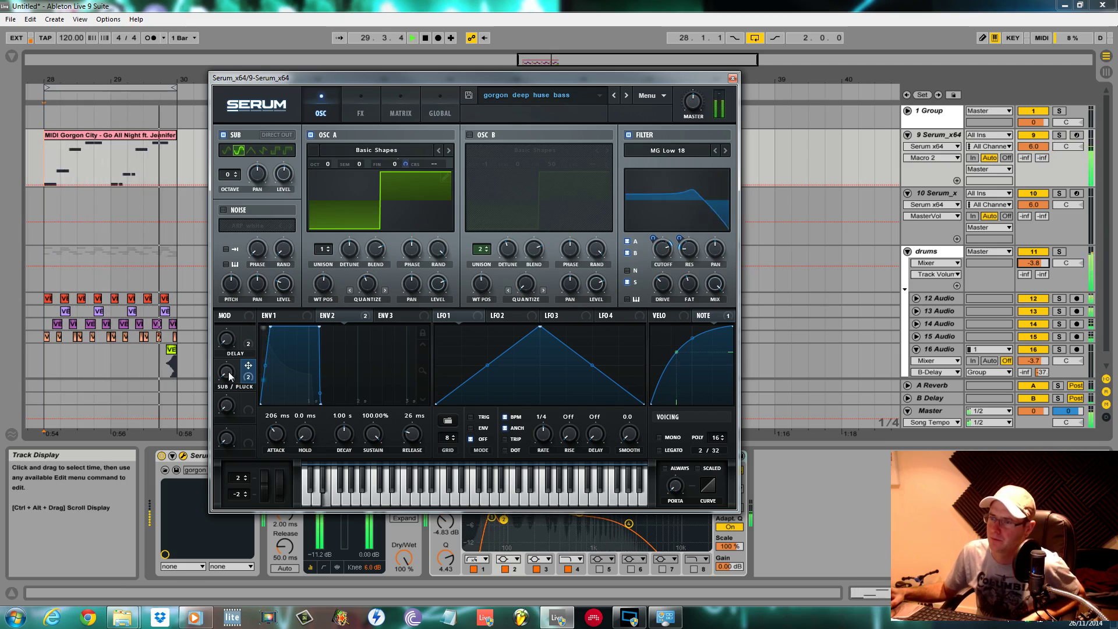
left_click_drag(229, 376, 230, 485)
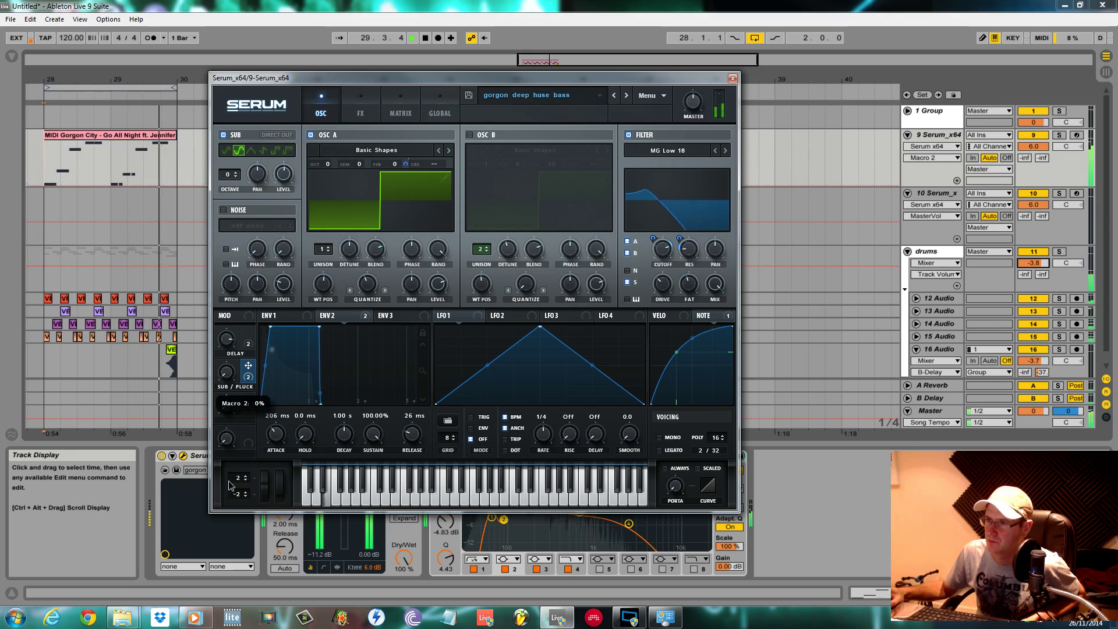
left_click_drag(227, 340, 229, 519)
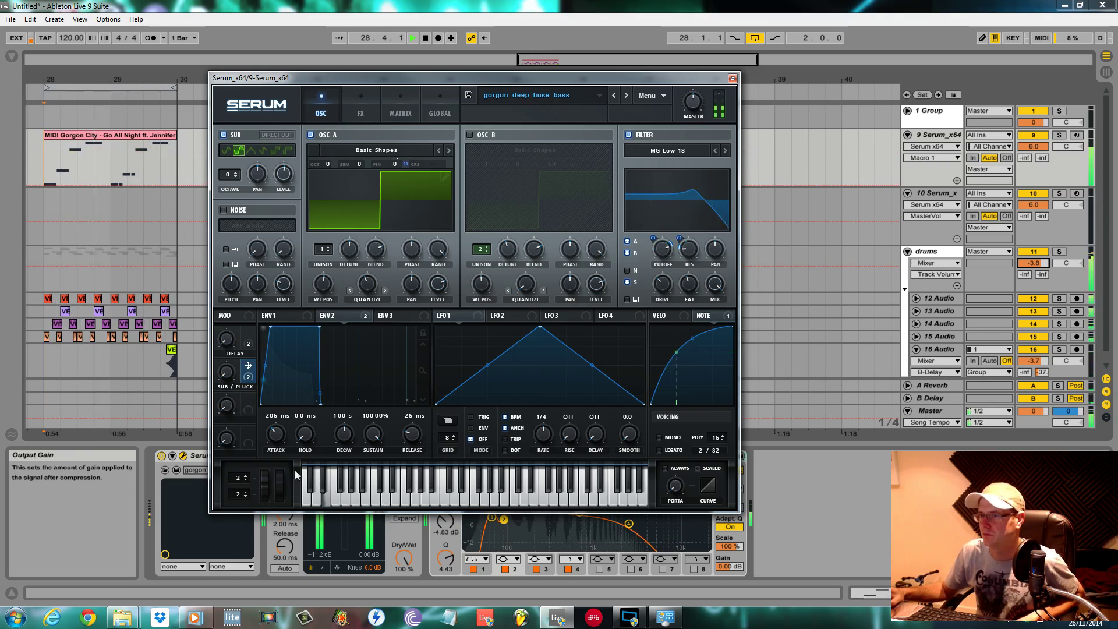
left_click_drag(277, 444, 278, 424)
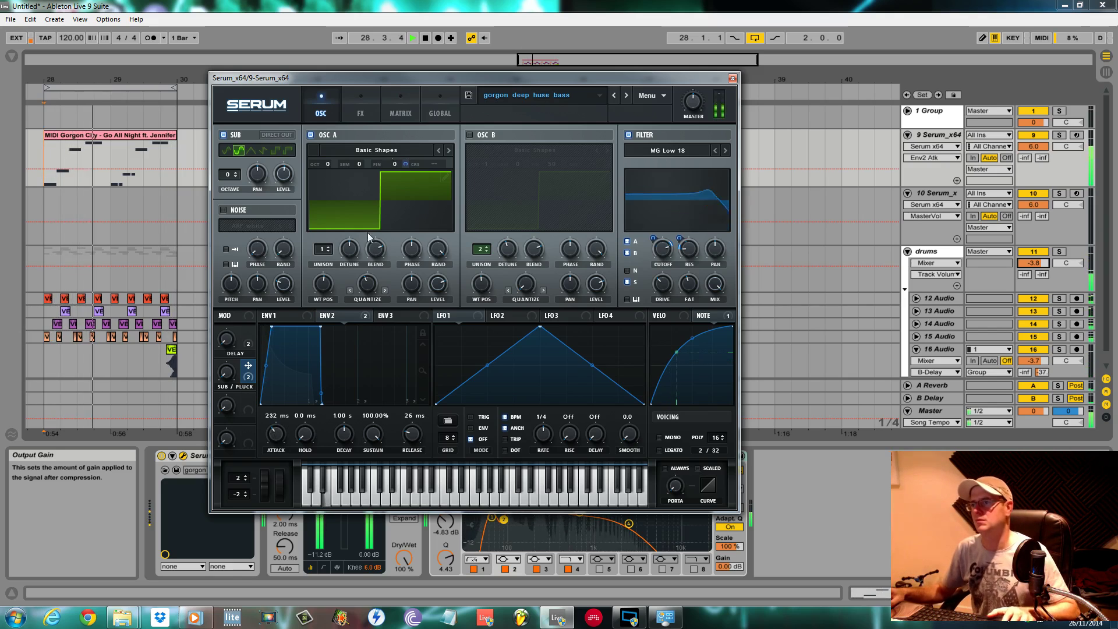
key("space")
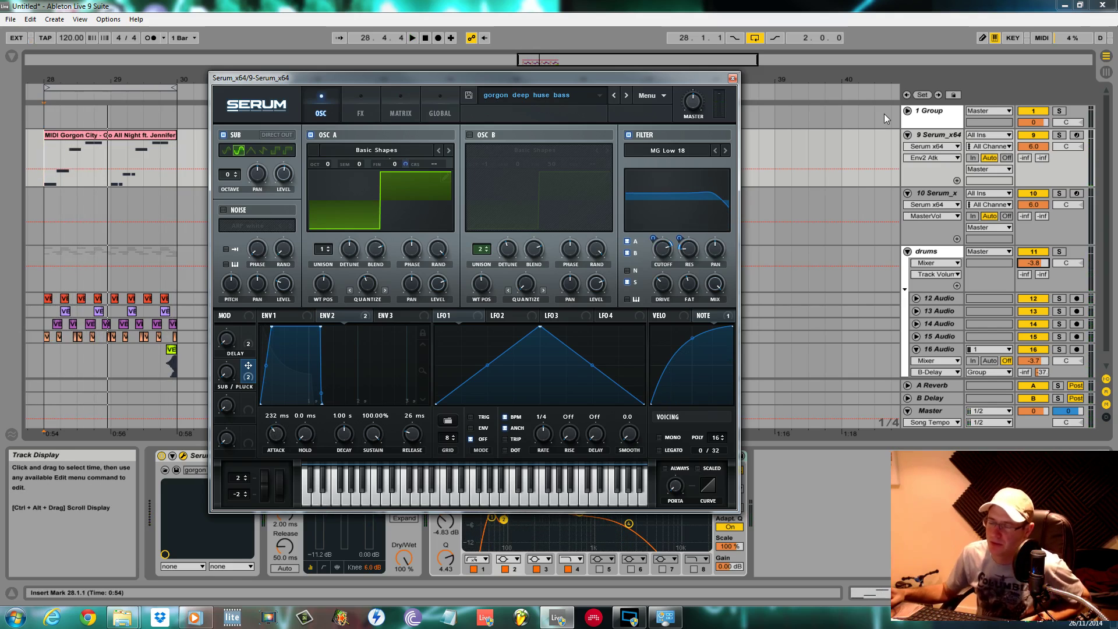
left_click_drag(407, 82, 412, 84)
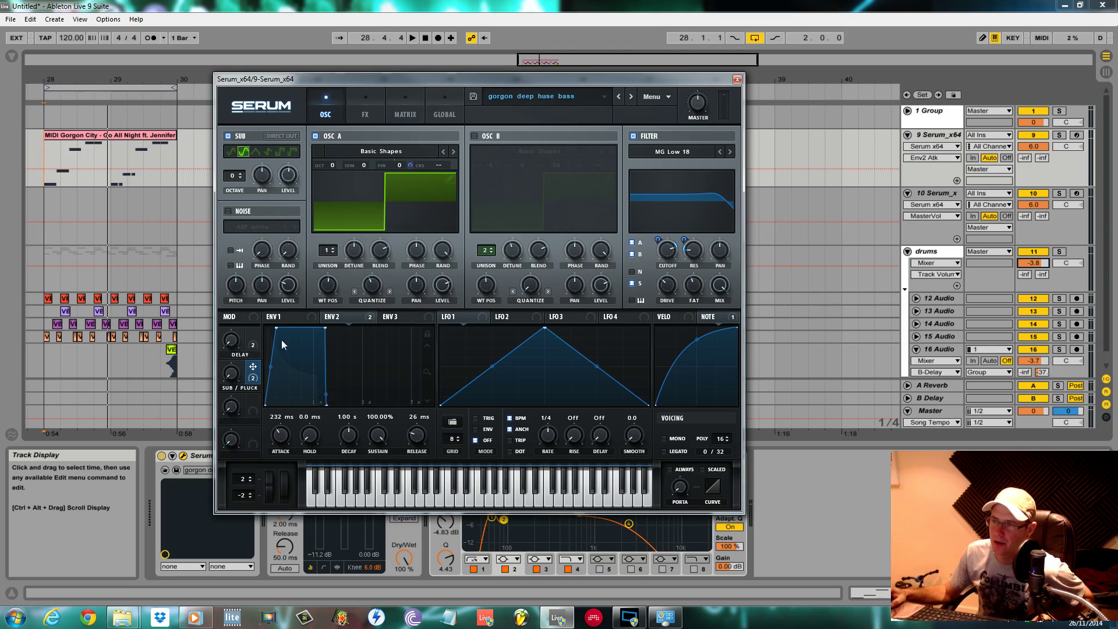
left_click(404, 116)
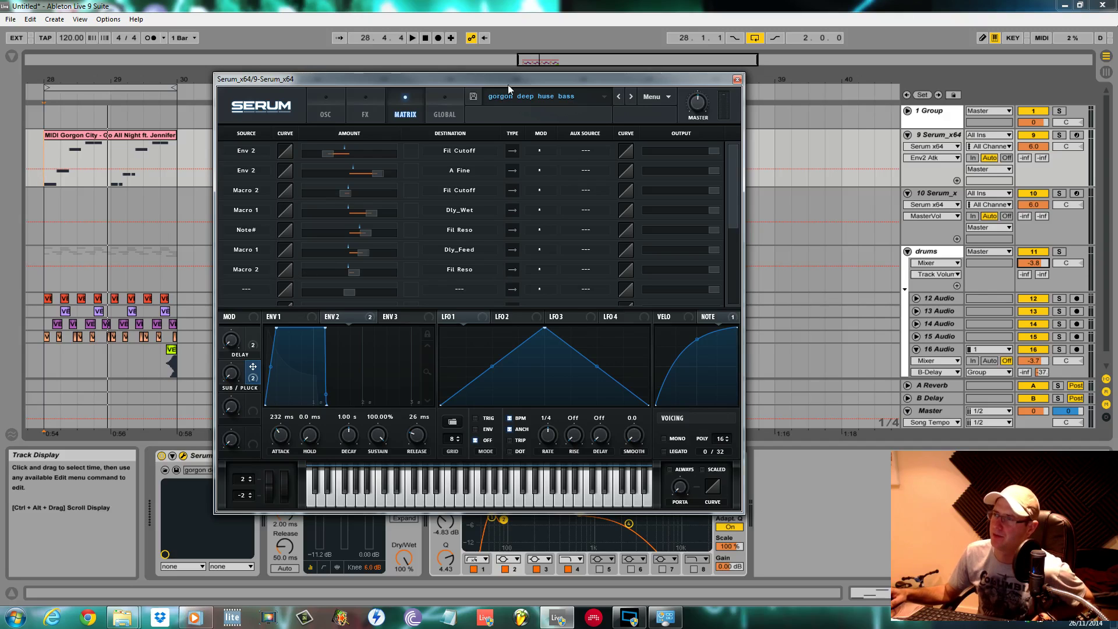
left_click_drag(508, 89, 531, 123)
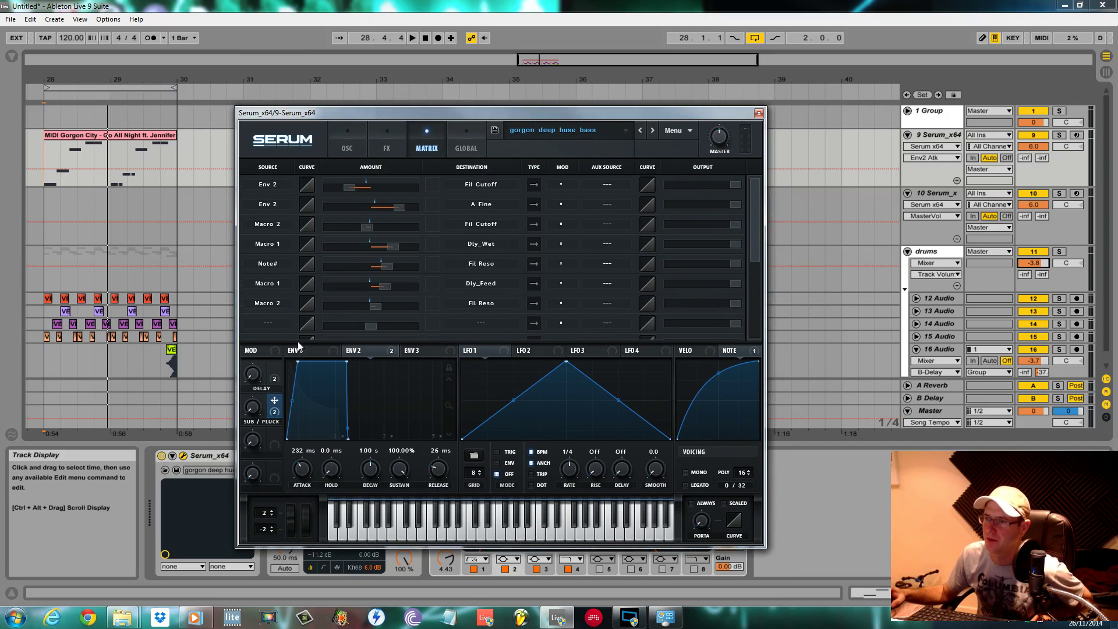
left_click(348, 146)
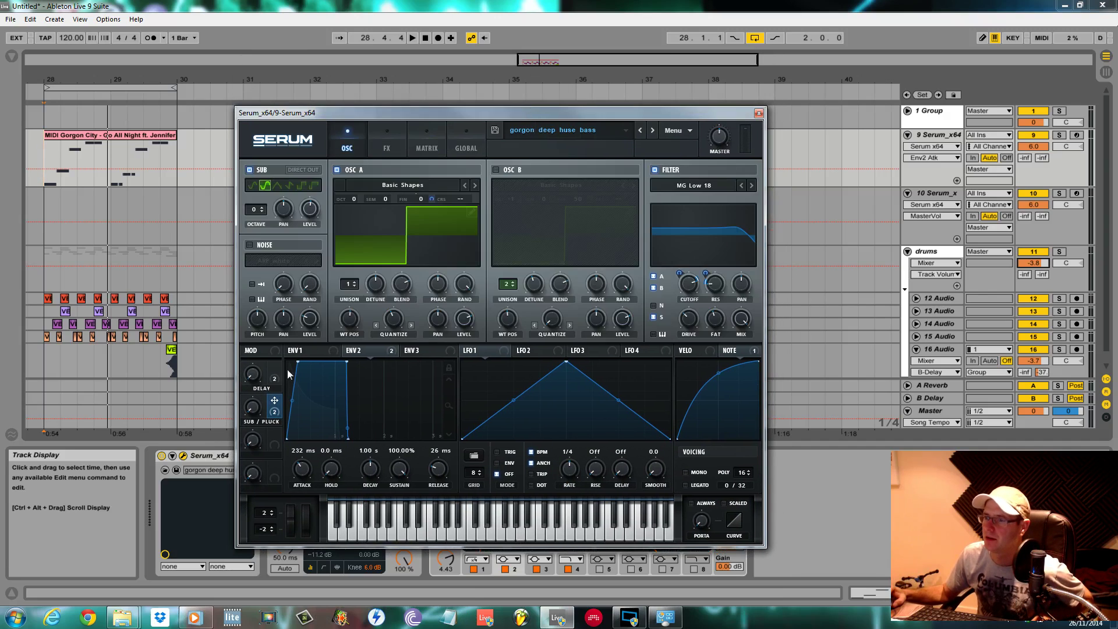
- Solo the Serum_x64 bass track, play it and turn macro 2 up to 80%
left_click(253, 408)
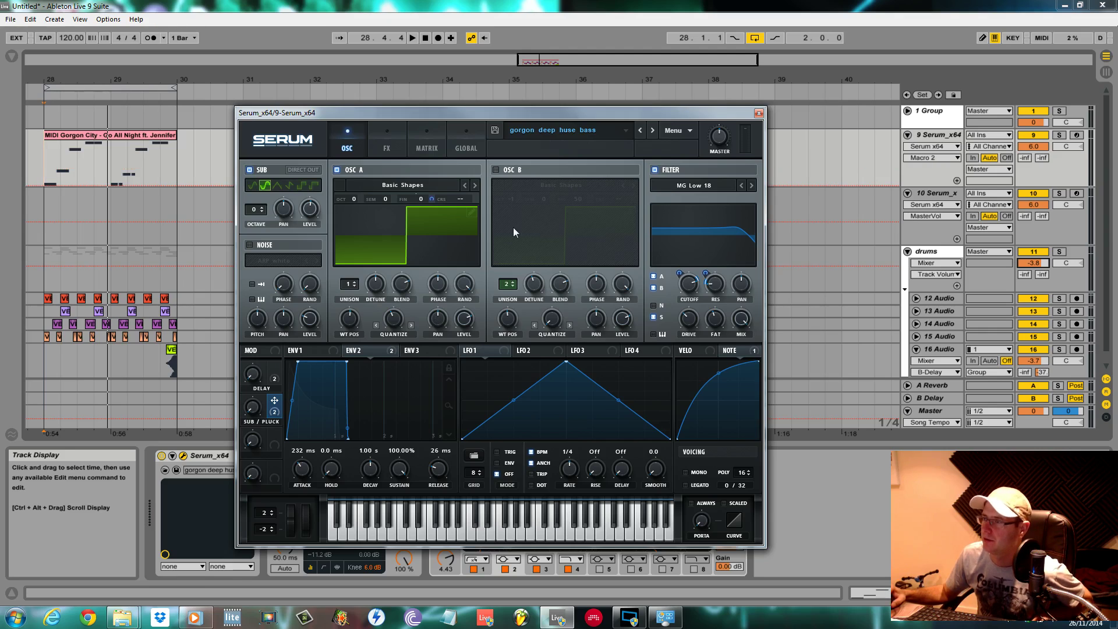
left_click(1059, 135)
key("space")
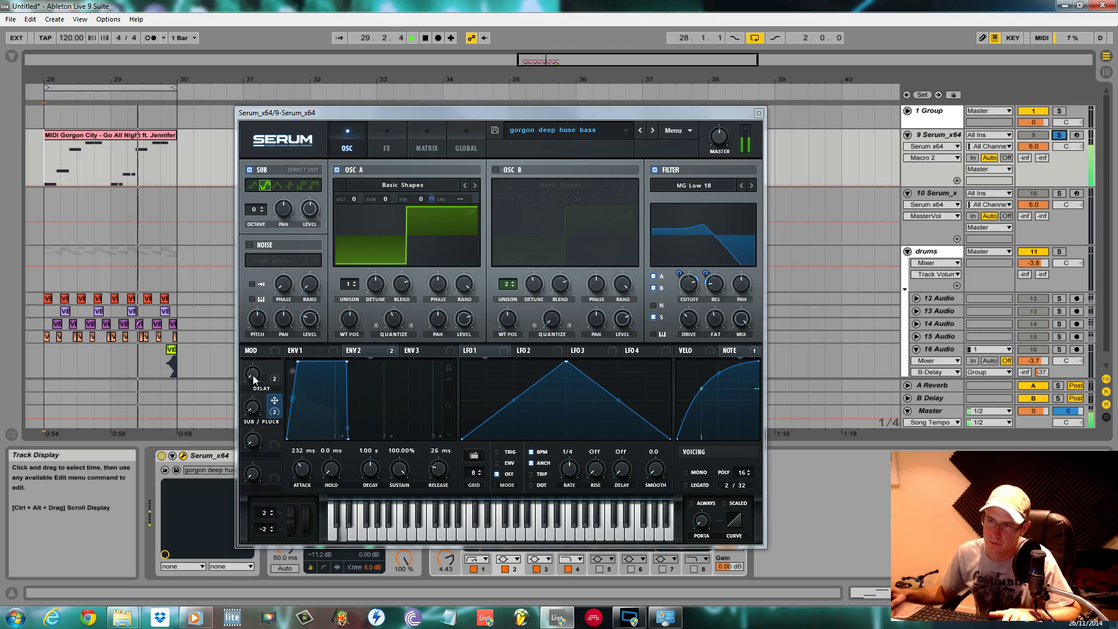
mouse_move(252, 371)
left_click_drag(253, 371, 246, 335)
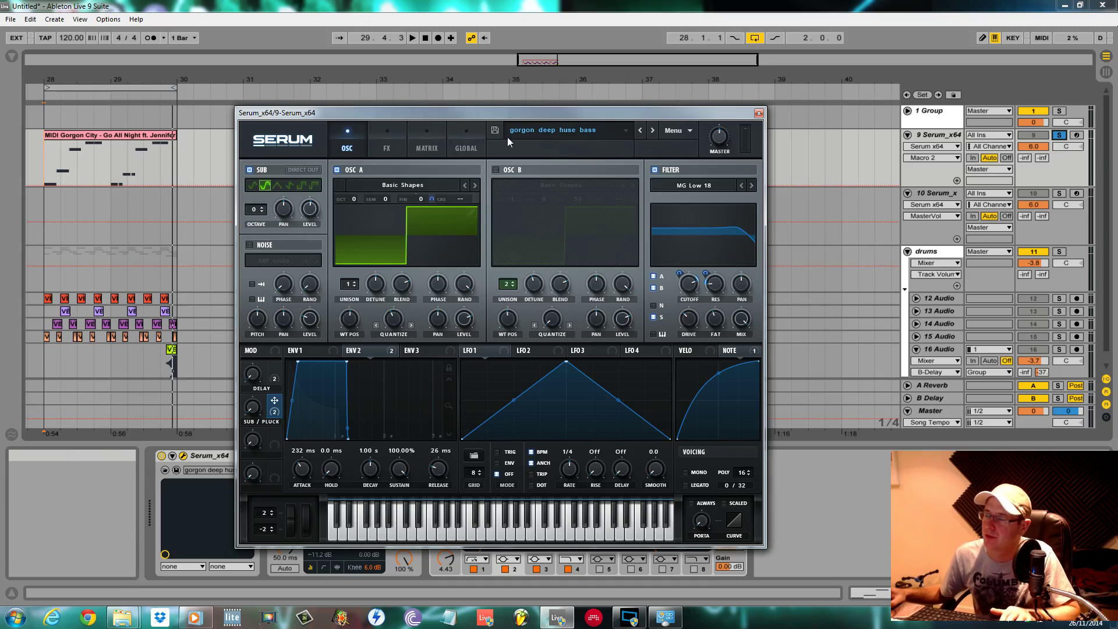
- Reset Serum to a fully initialised init preset
left_click(675, 132)
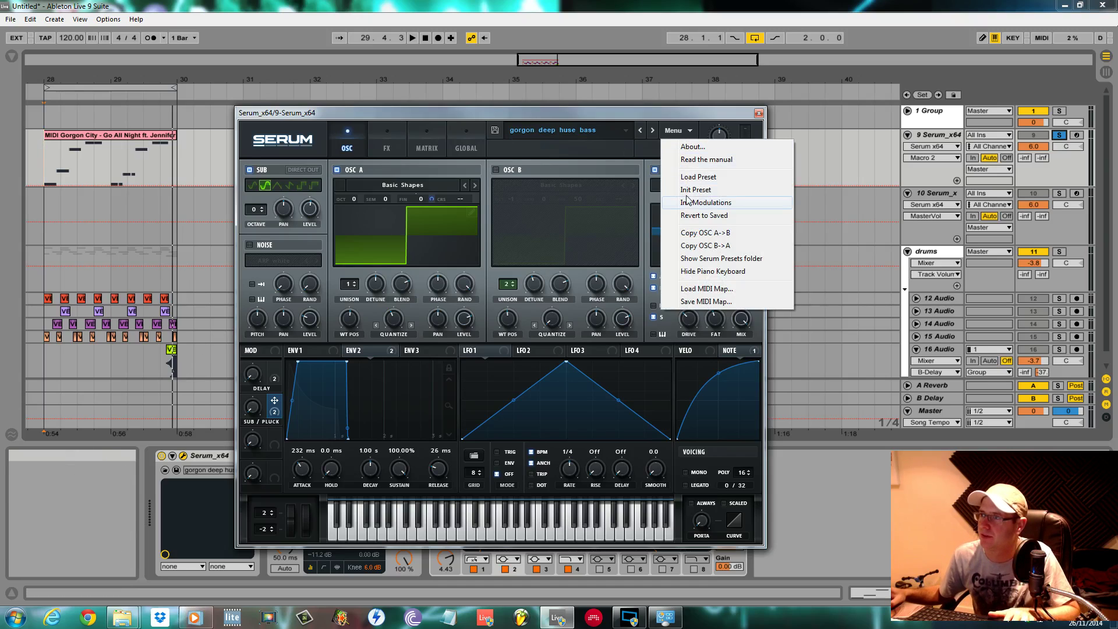
left_click(690, 190)
left_click(678, 131)
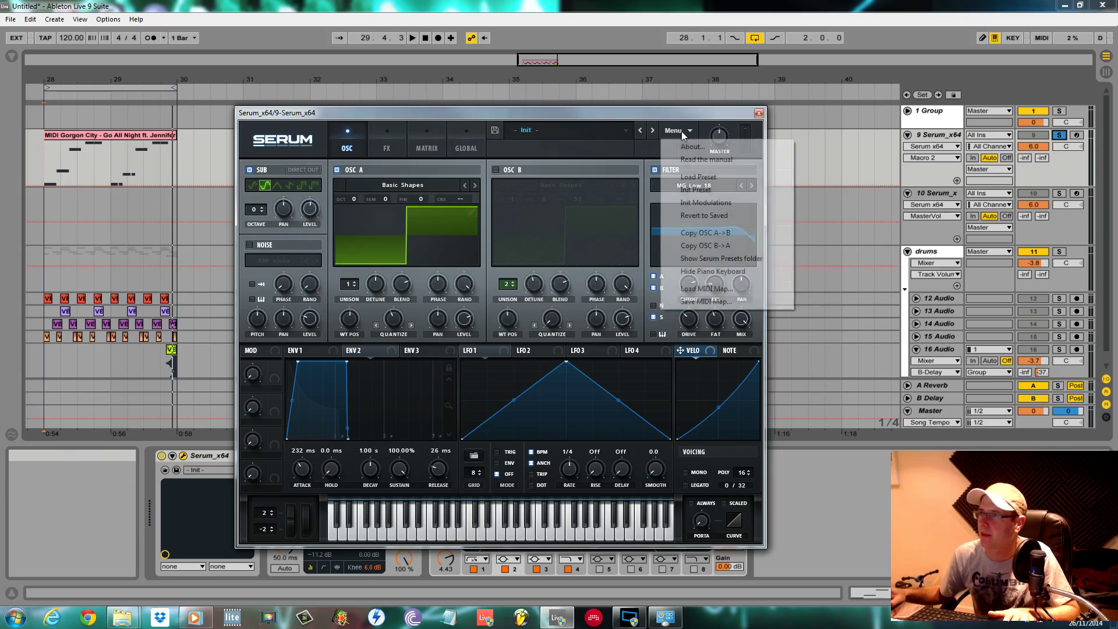
left_click(702, 191)
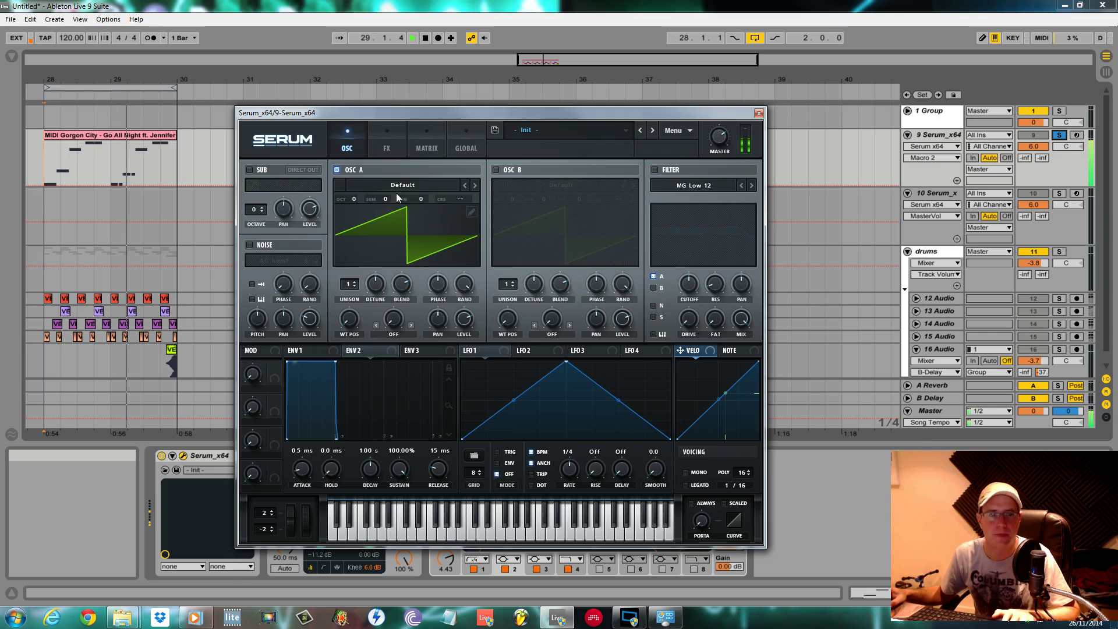
- Load the Basic Shapes wavetable on oscillator A and sweep its position to the square shape
left_click(415, 186)
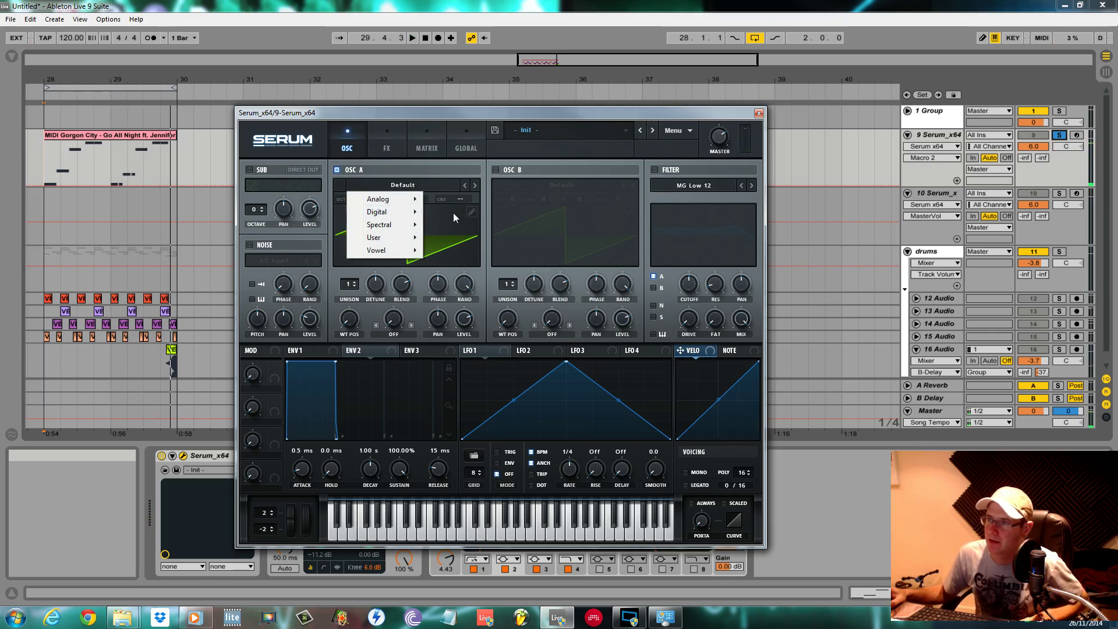
mouse_move(395, 203)
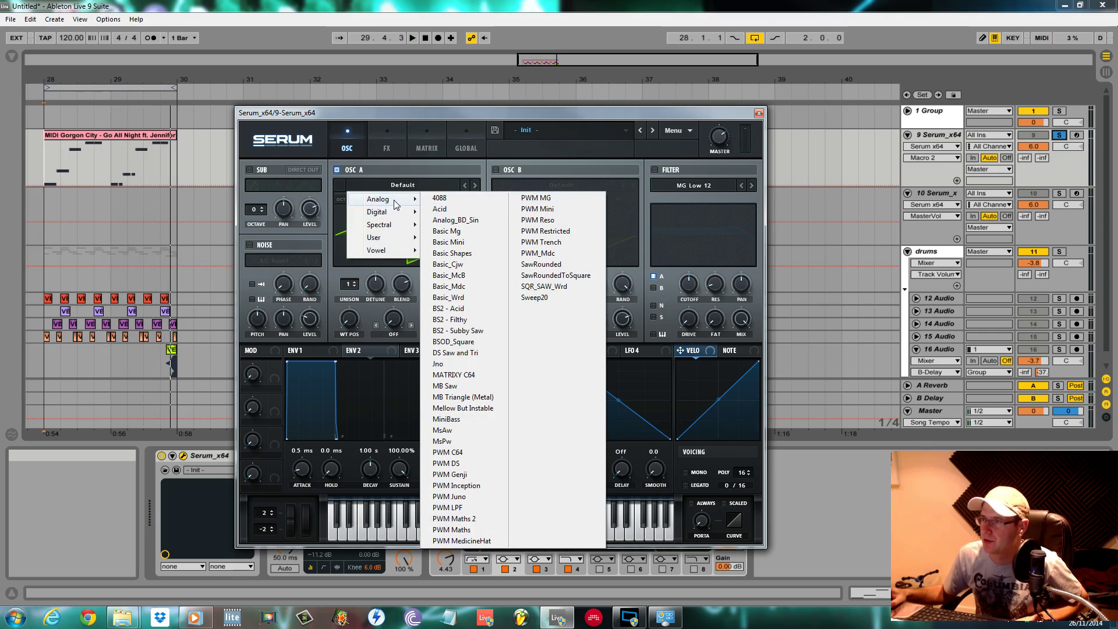
left_click(454, 249)
left_click_drag(337, 327, 349, 256)
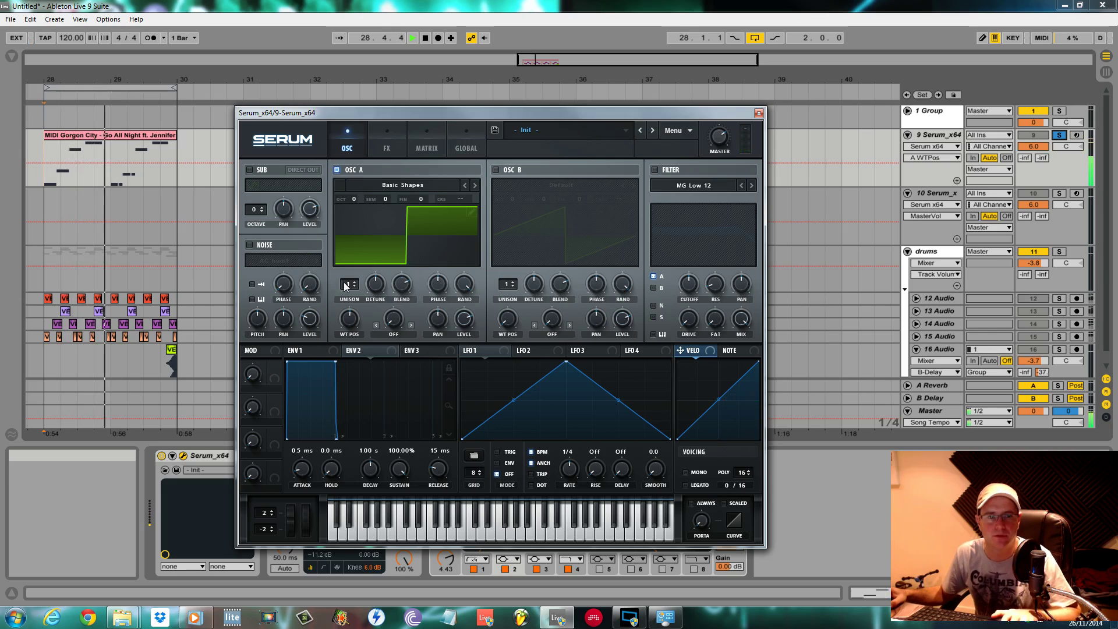
- Give oscillator A Quantize warp, settling on about 44% while listening
left_click(395, 333)
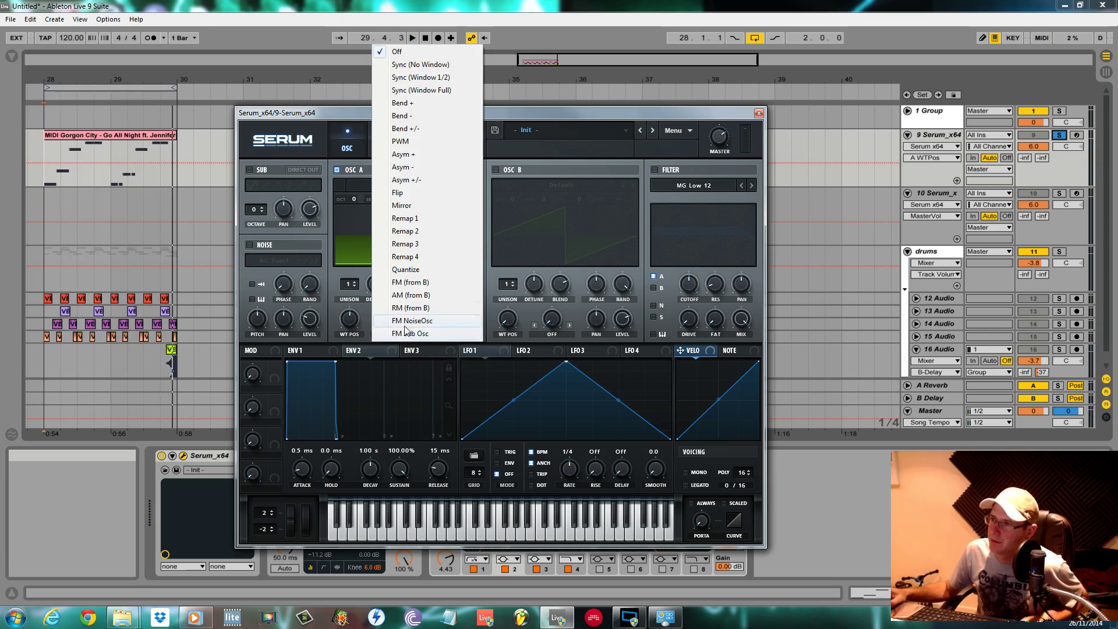
left_click(428, 272)
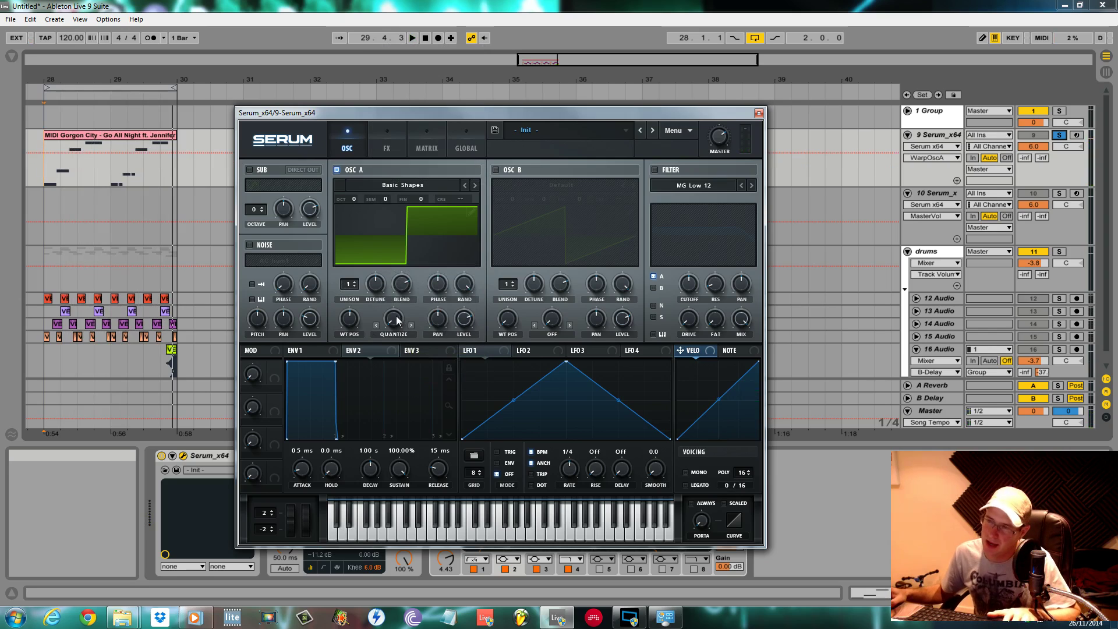
left_click_drag(395, 319, 382, 146)
left_click(391, 224)
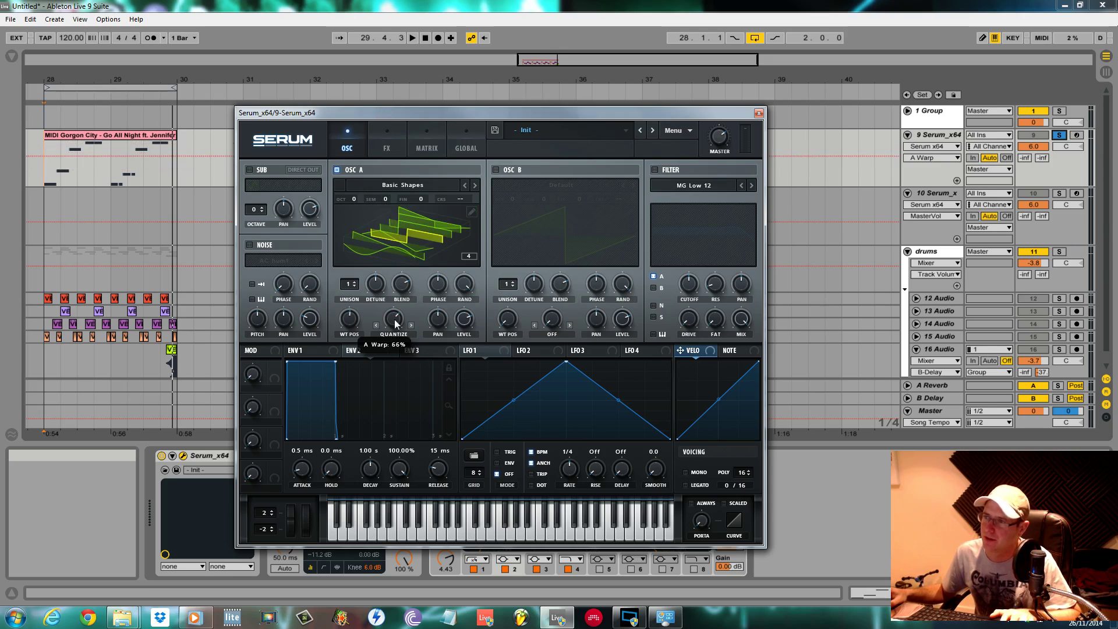
left_click(404, 242)
mouse_move(402, 319)
left_mouse_down()
mouse_move(391, 339)
mouse_move(395, 304)
left_mouse_up()
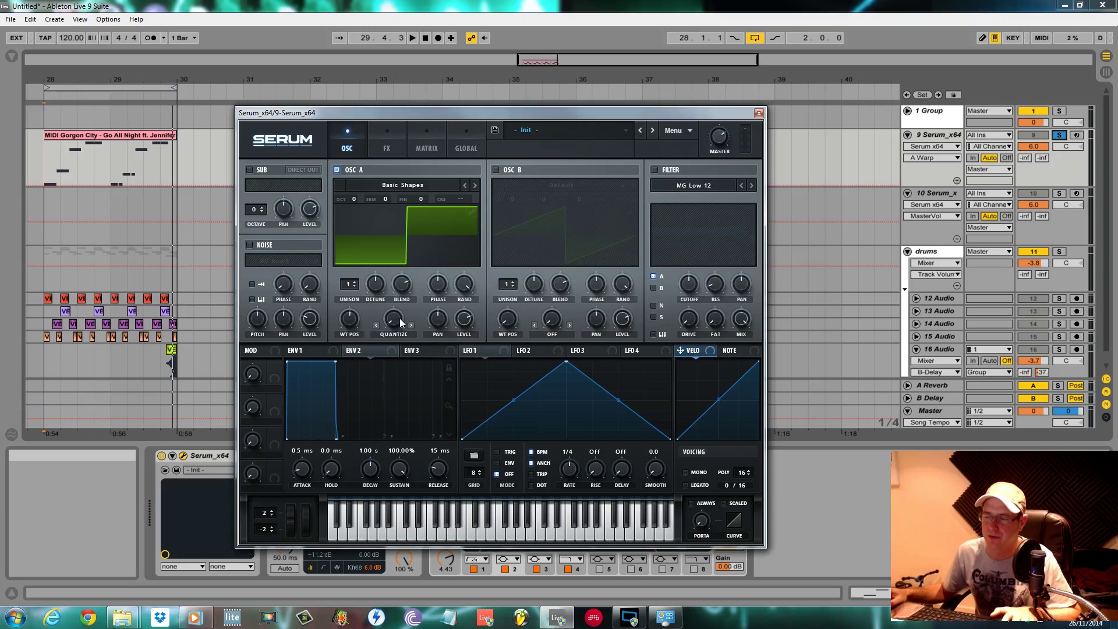
key("space")
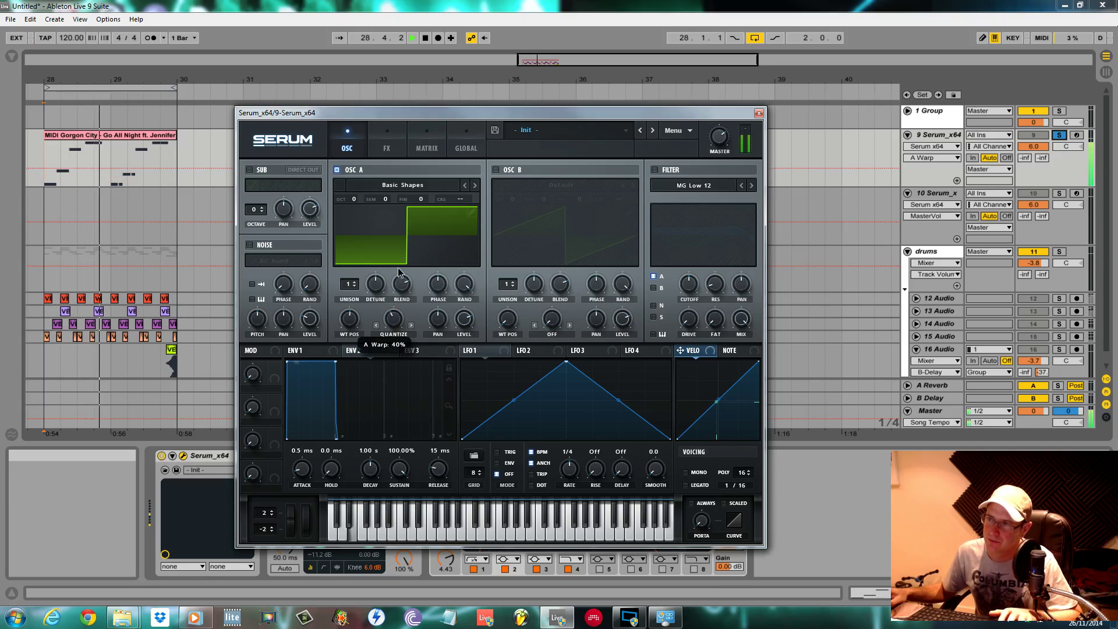
left_click_drag(399, 270, 399, 266)
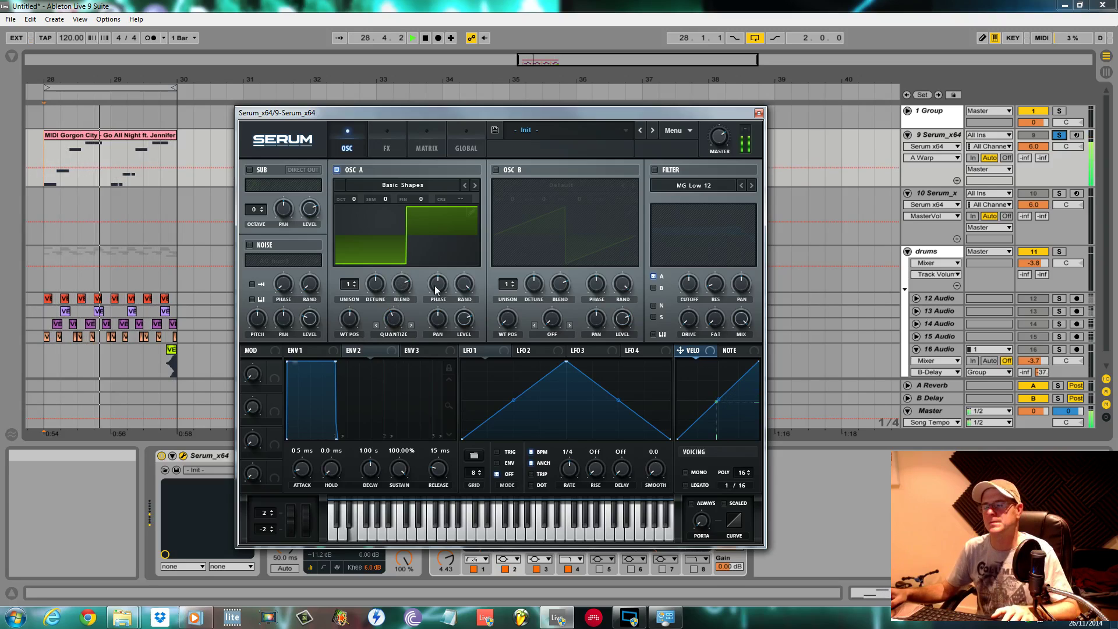
key("space")
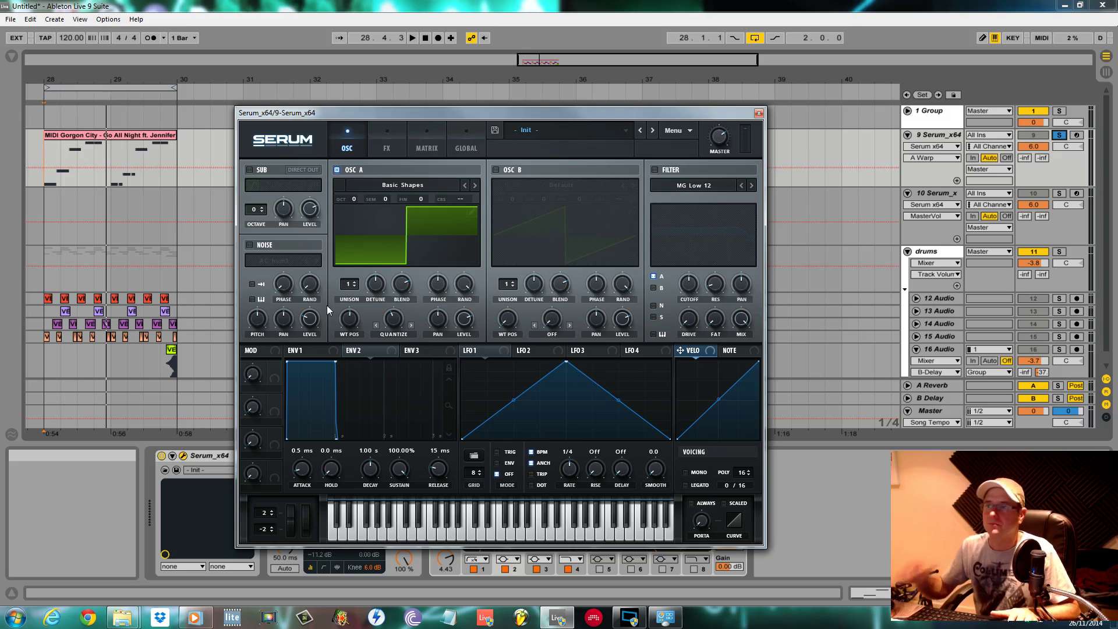
- Switch on Serum's sub oscillator, change its shape and set its level to 50%, then audition the loop
left_click(250, 170)
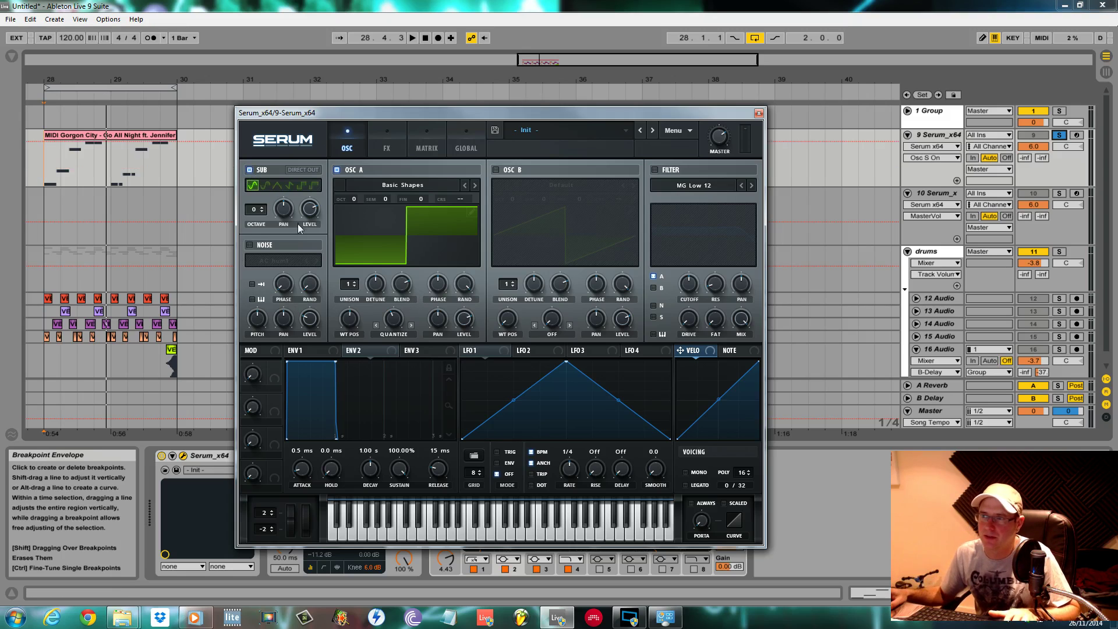
left_click(265, 187)
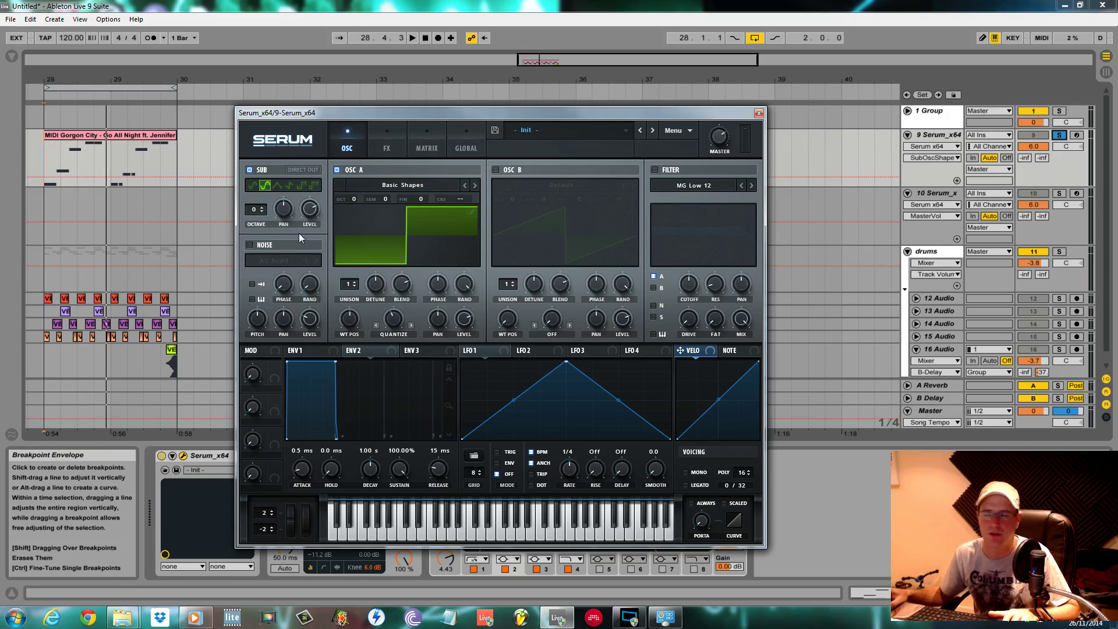
left_click_drag(310, 208, 313, 241)
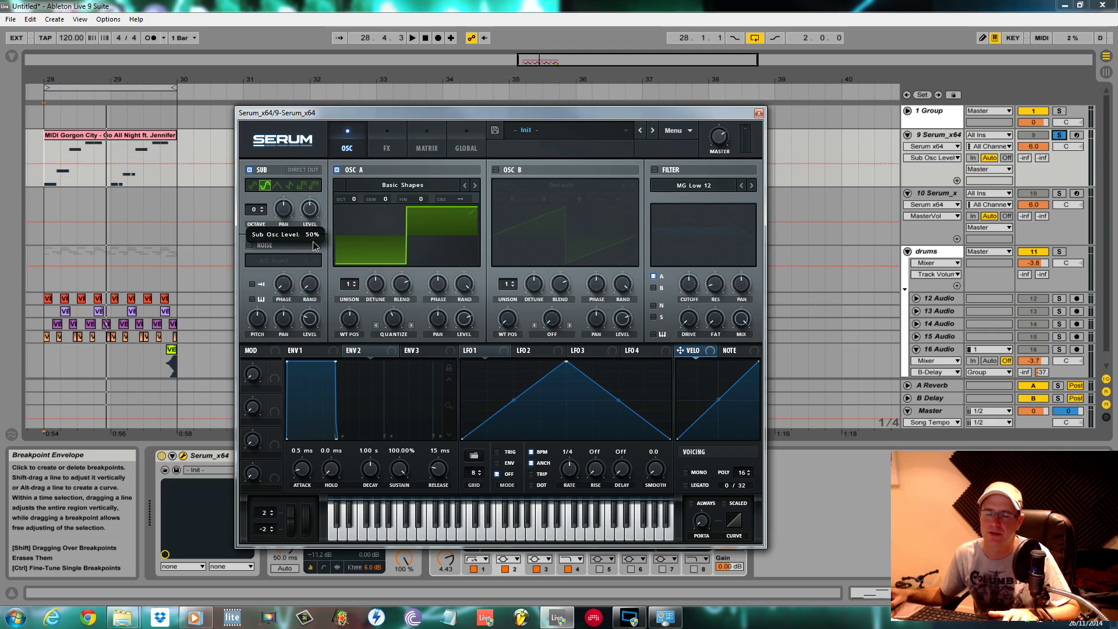
key("space")
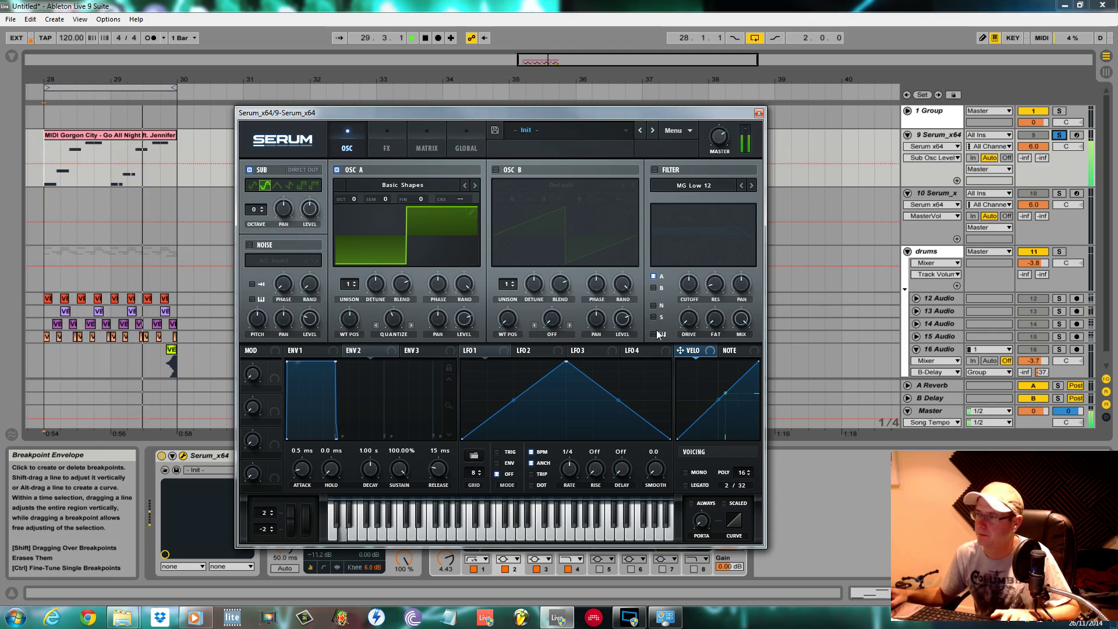
key("space")
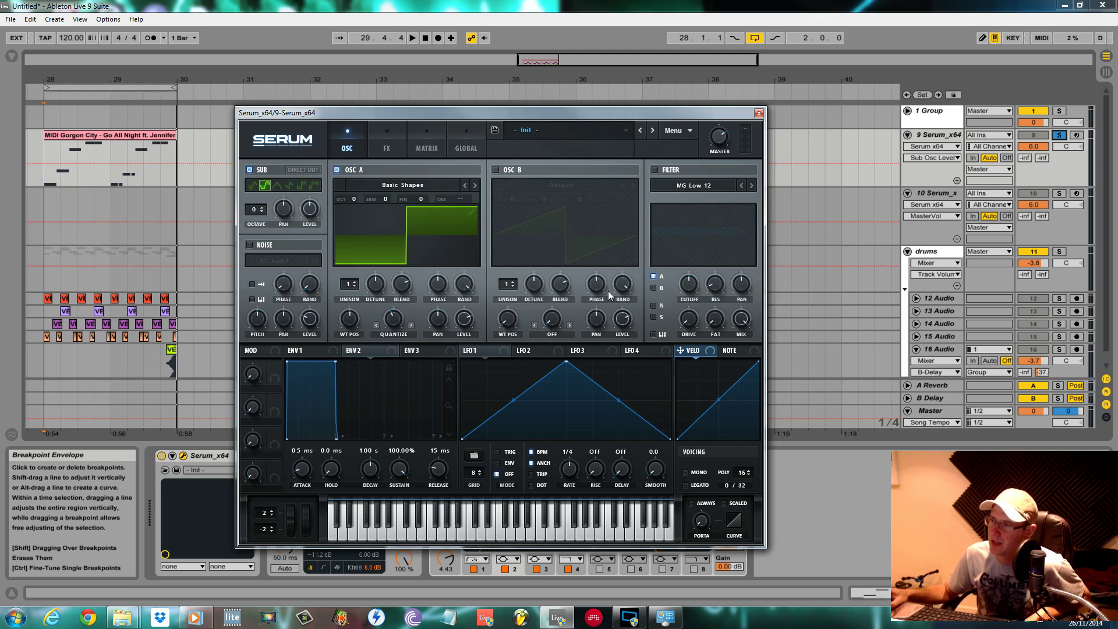
- Route the sub through Serum's filter, enable the filter and choose the Low 18 type
left_click(654, 317)
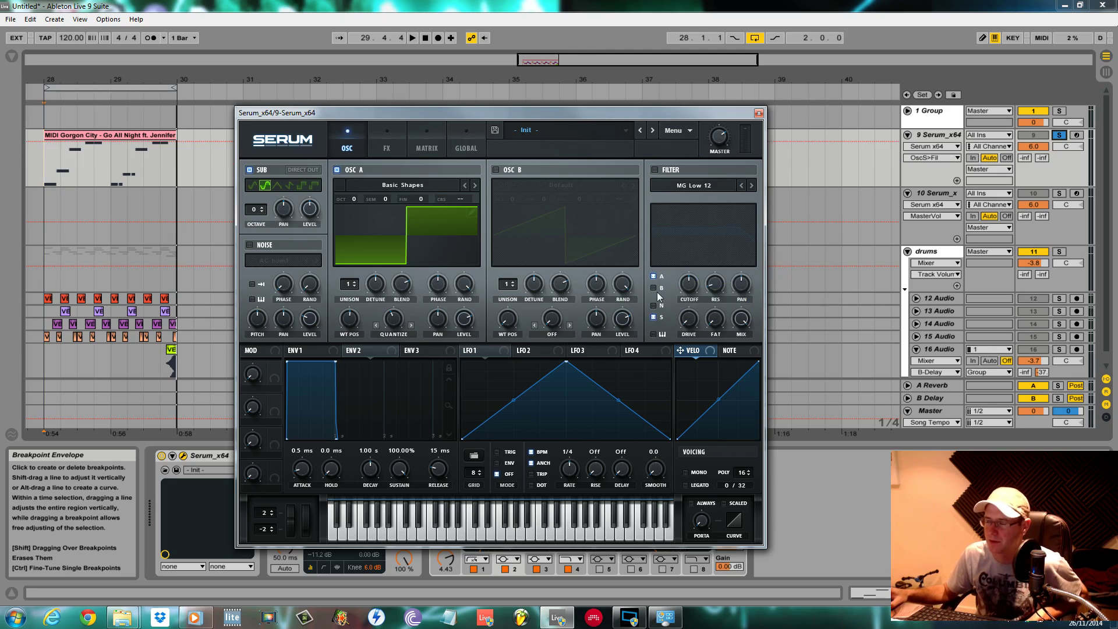
left_click(655, 170)
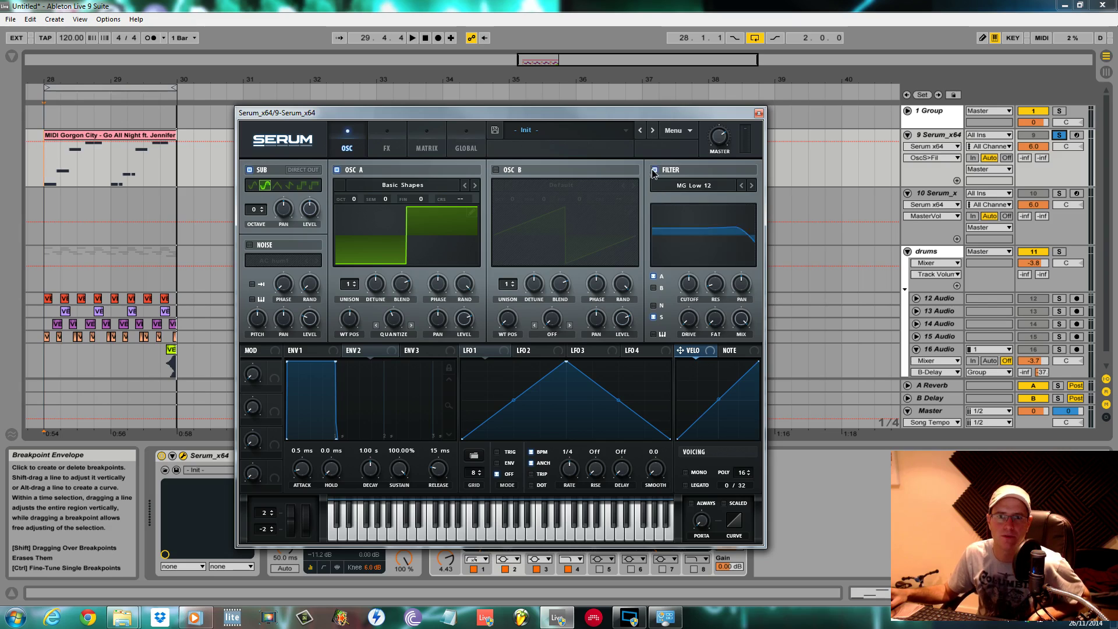
left_click(700, 186)
mouse_move(700, 199)
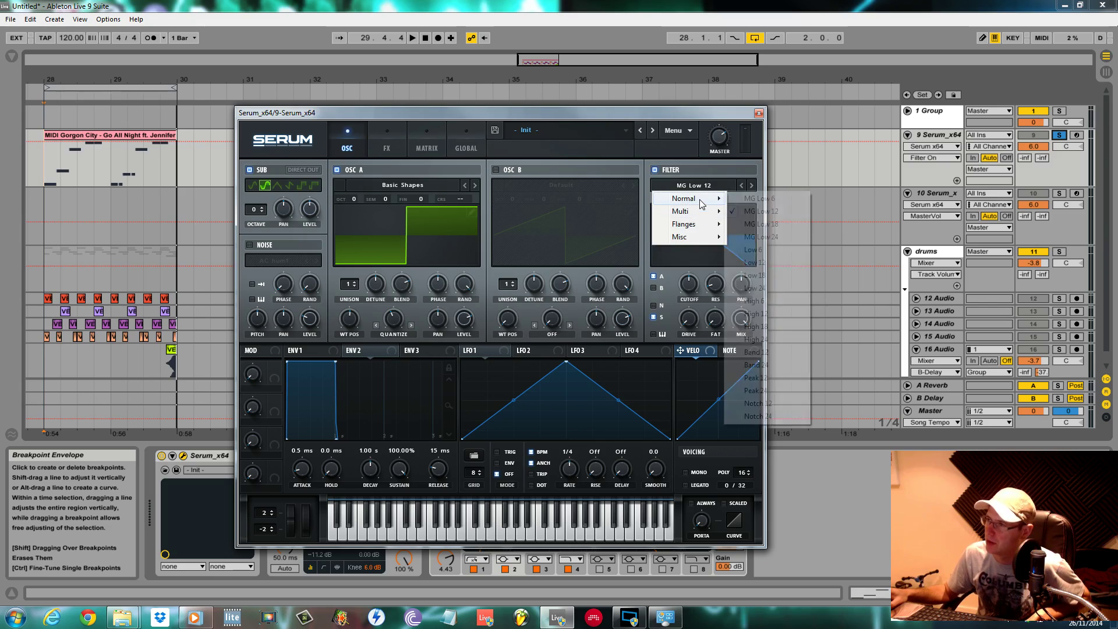
left_click(758, 276)
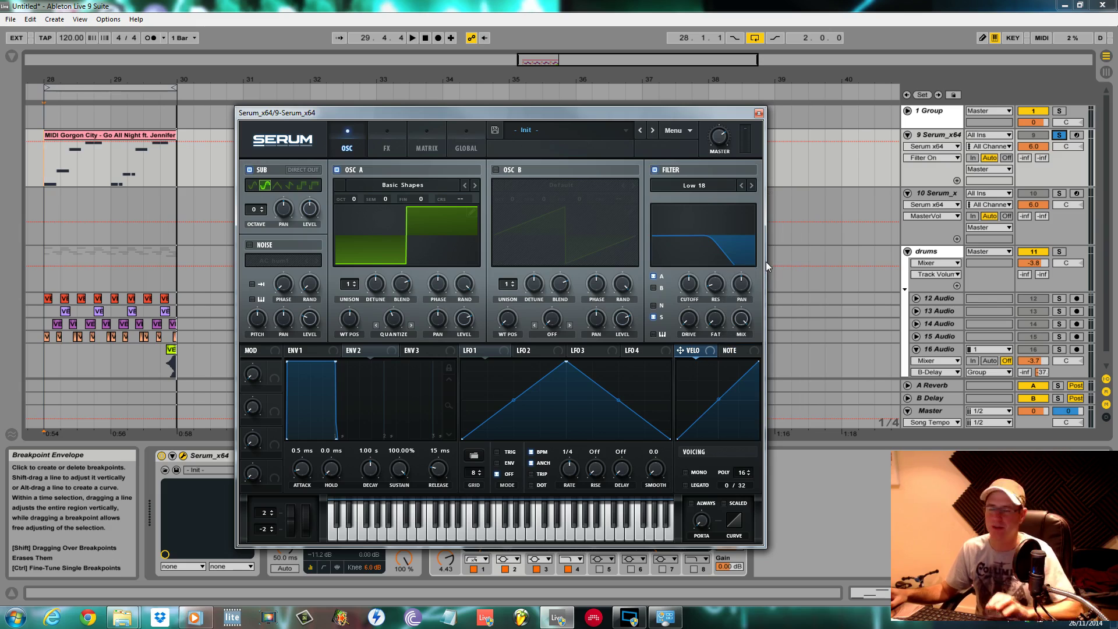
- Raise the filter cutoff and add about 33% drive and 37% fat
key("space")
left_click_drag(689, 283, 688, 253)
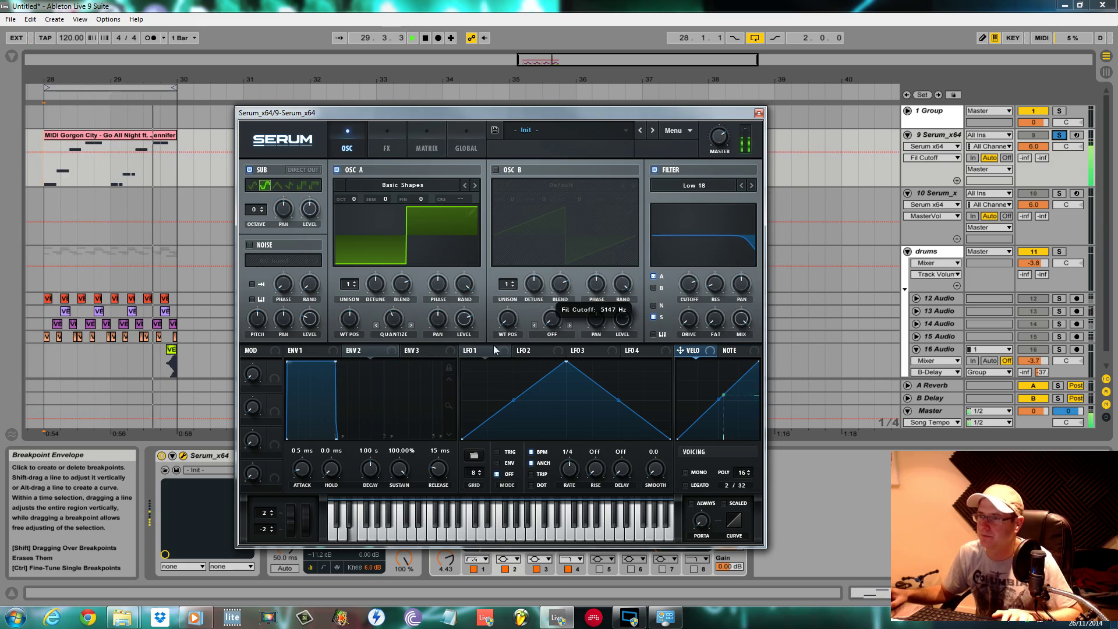
left_click(361, 351)
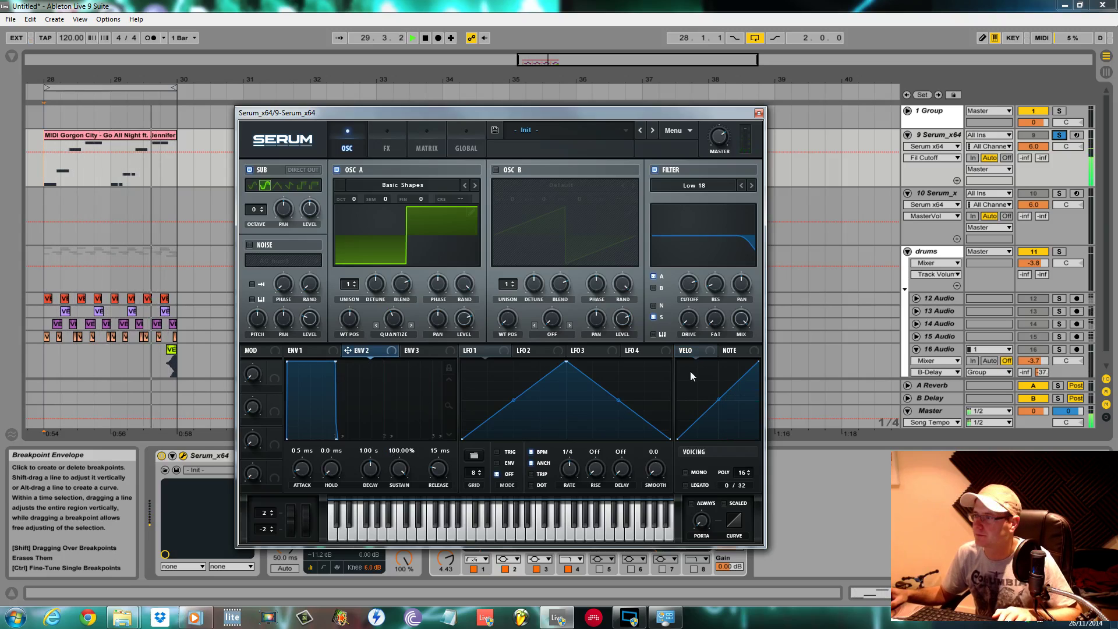
key("space")
left_click_drag(688, 319, 688, 276)
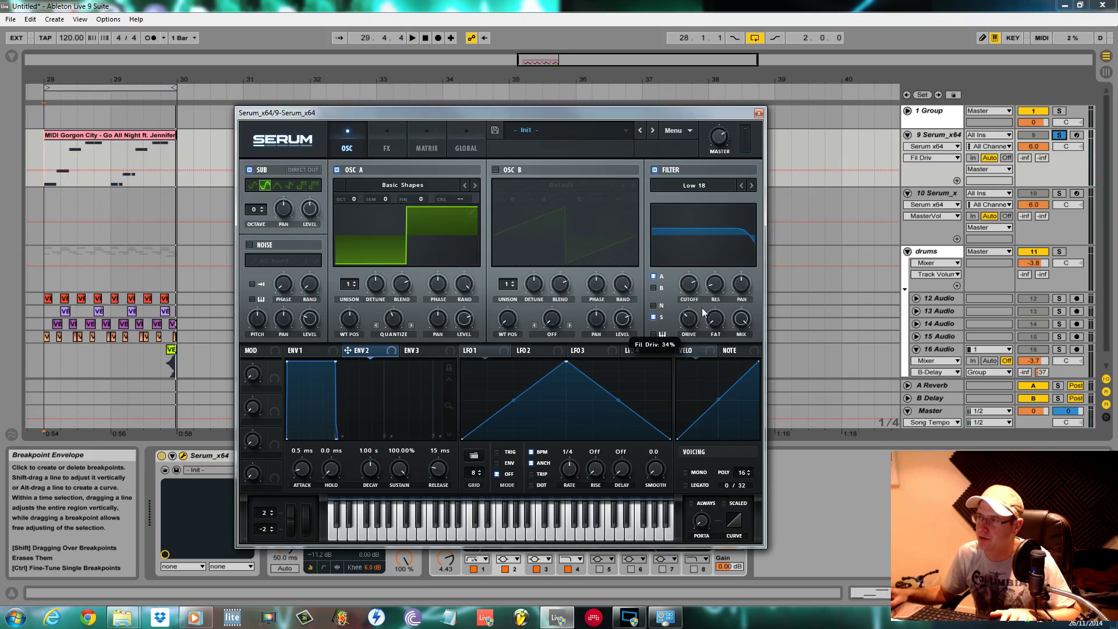
left_click_drag(723, 321, 720, 288)
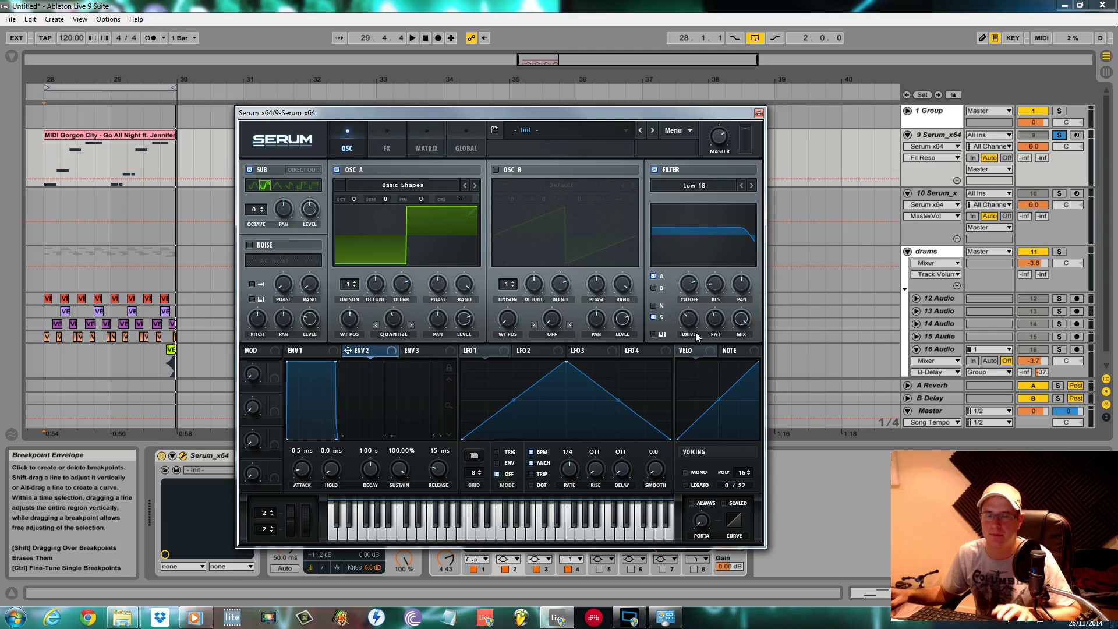
- Lower track 9's volume from 6.0 dB to 0.5 dB while the loop plays
key("space")
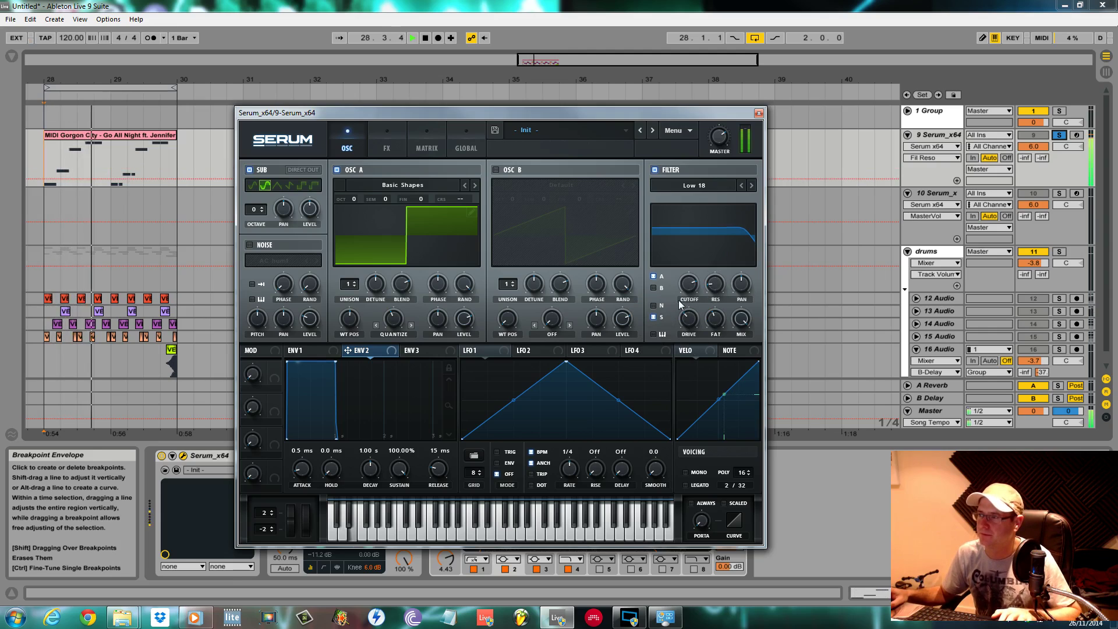
left_click_drag(1034, 147, 1034, 155)
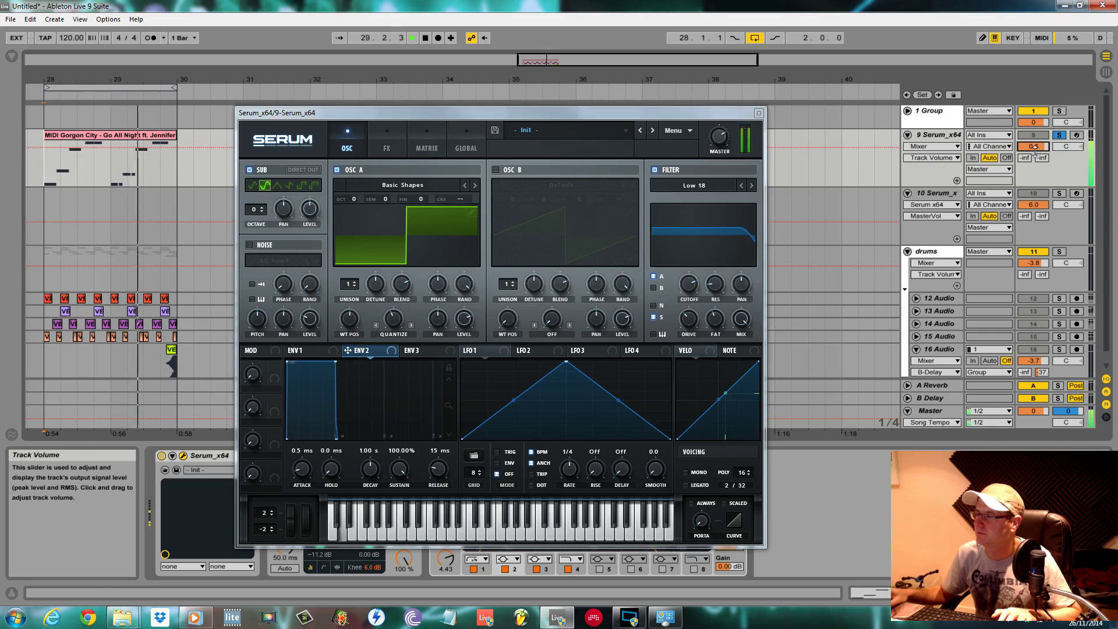
key("space")
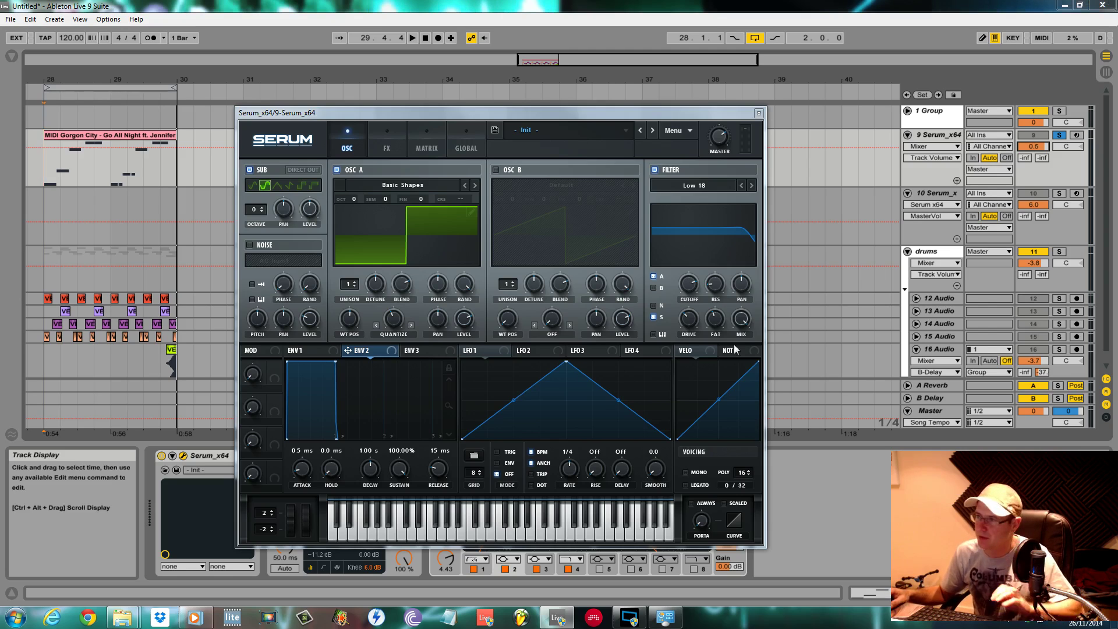
- Assign envelope 2 to the filter cutoff with a modulation amount of -48
left_click(689, 285)
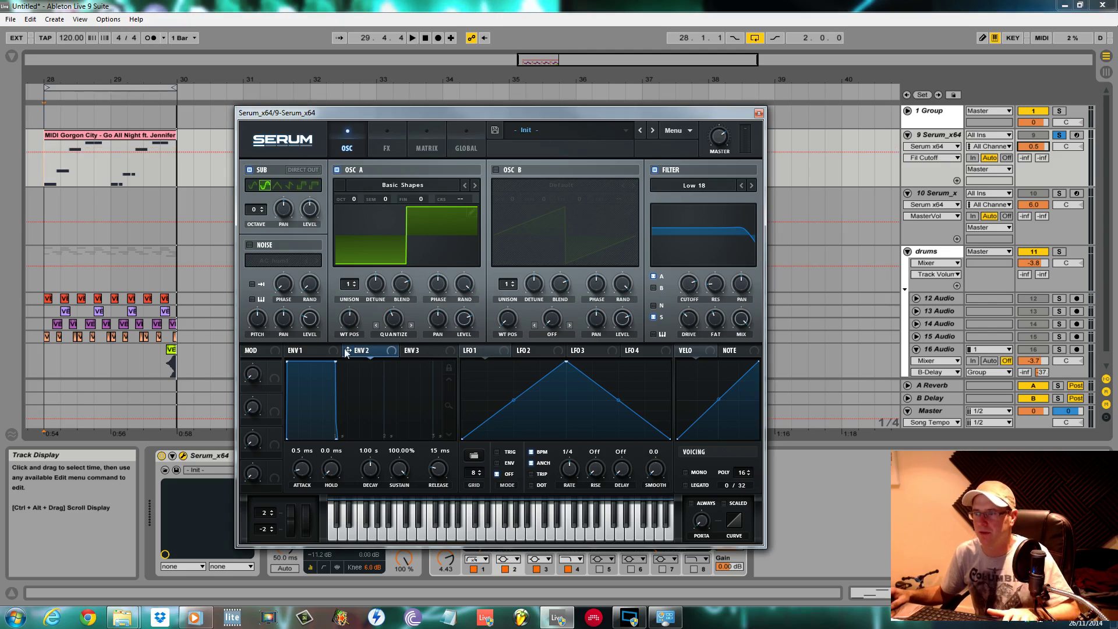
left_click_drag(347, 350, 725, 296)
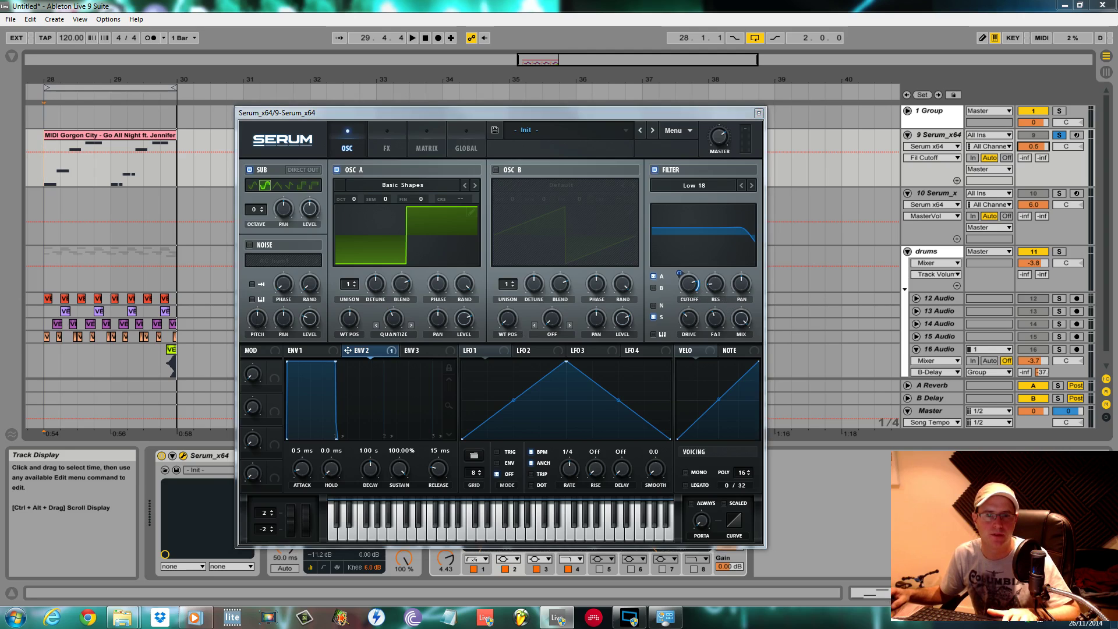
left_click_drag(680, 278, 683, 328)
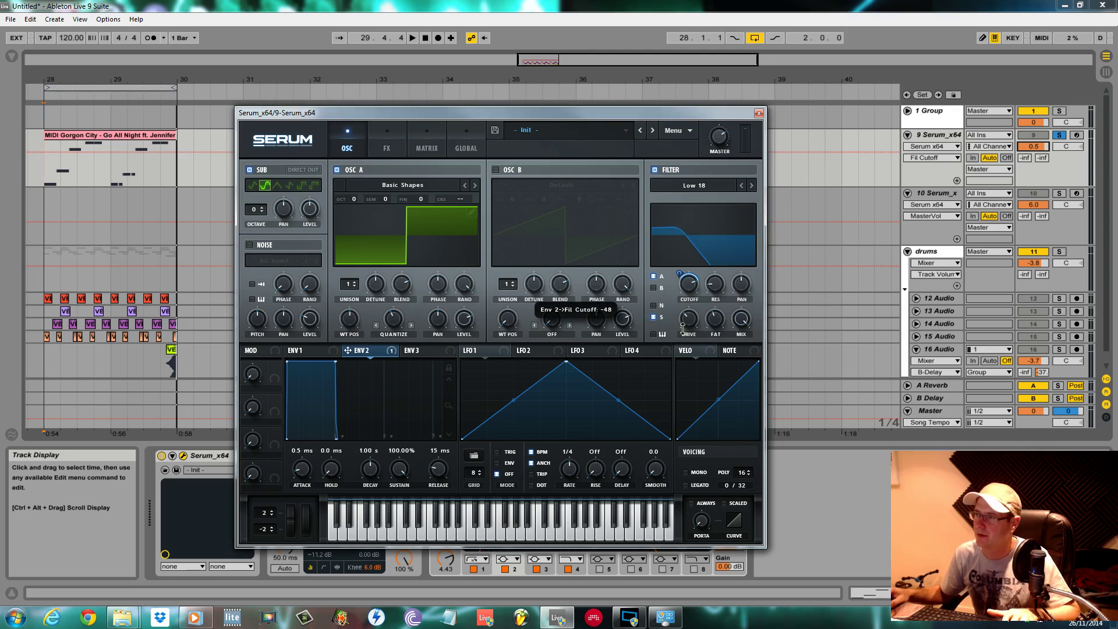
key("space")
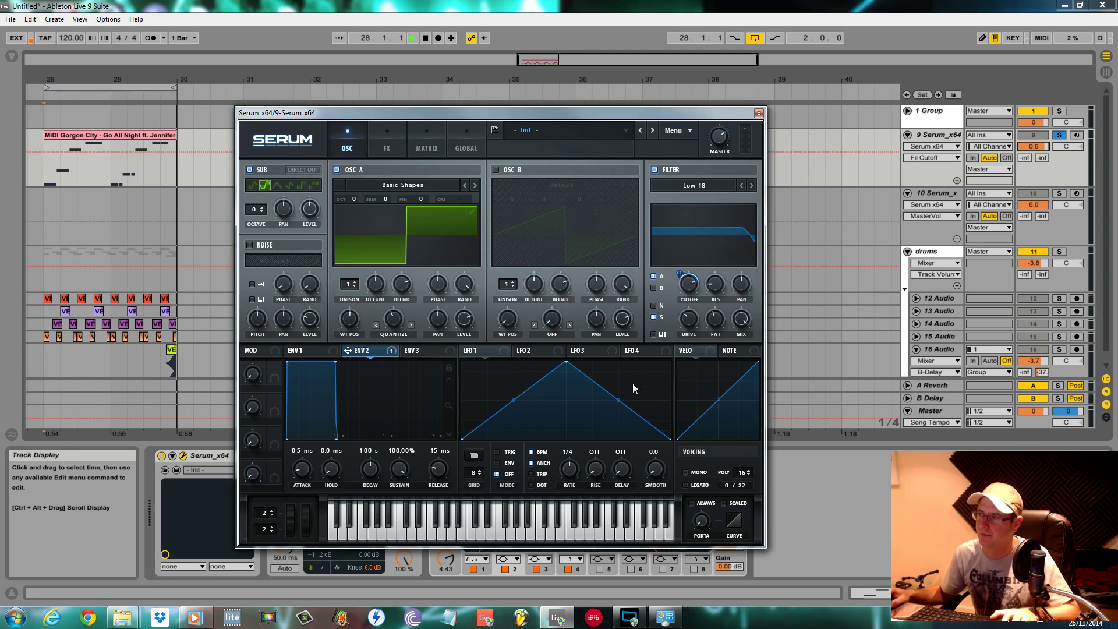
- Lengthen envelope 2's attack to 171 ms and audition the filter sweep
left_click_drag(302, 470, 312, 446)
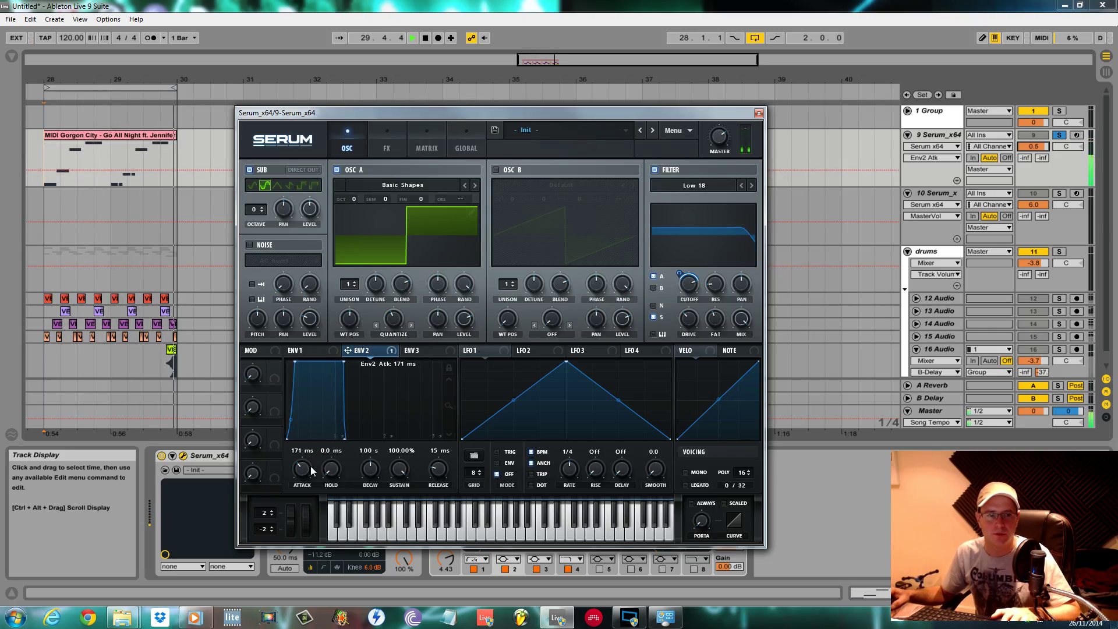
key("space")
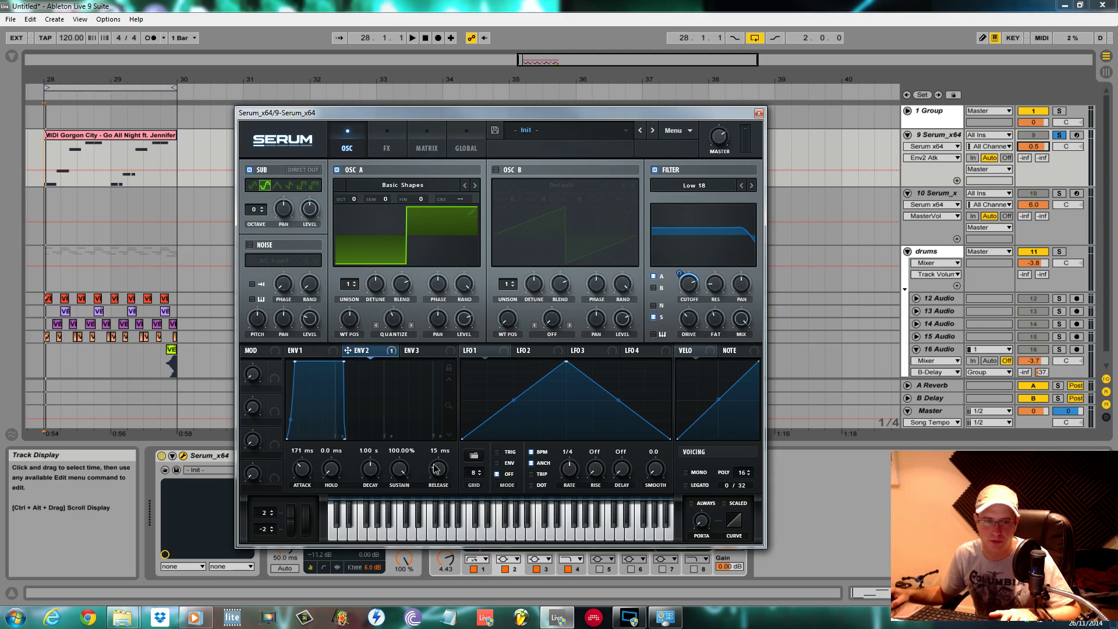
scroll(434, 469, "down", 2)
key("space")
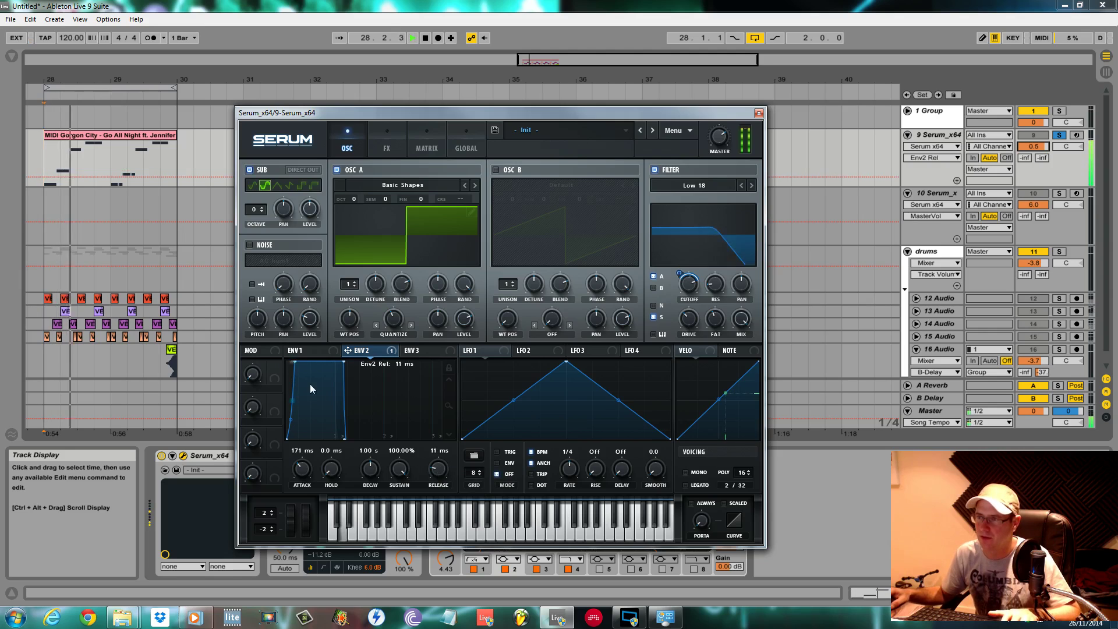
left_click(303, 350)
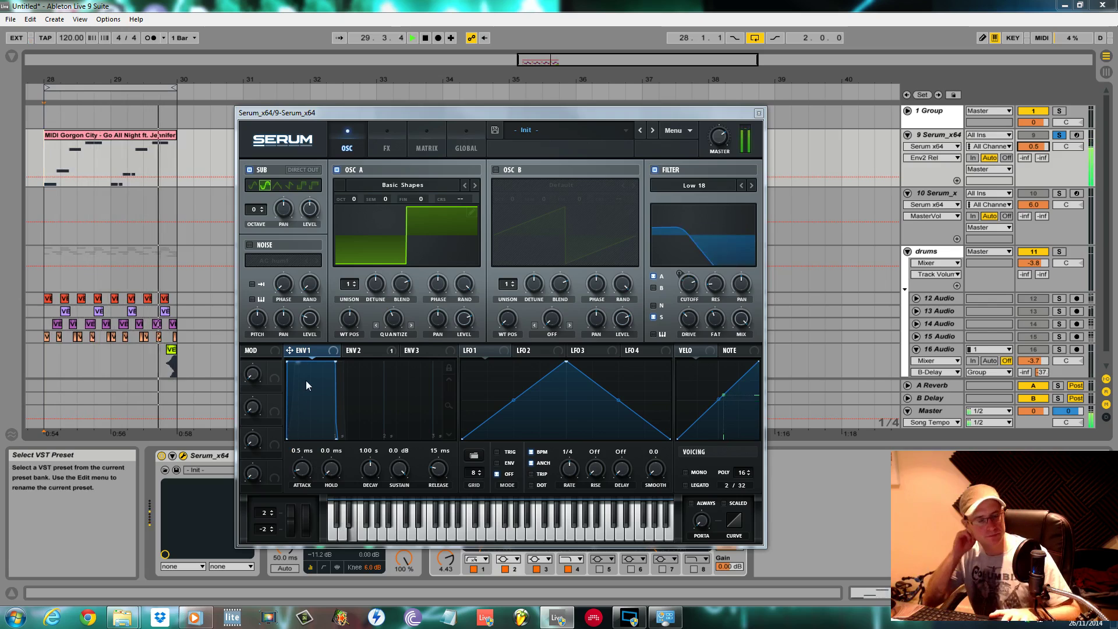
- Set envelope 1 to 61 ms attack, -16 dB sustain and 6 ms release
key("space")
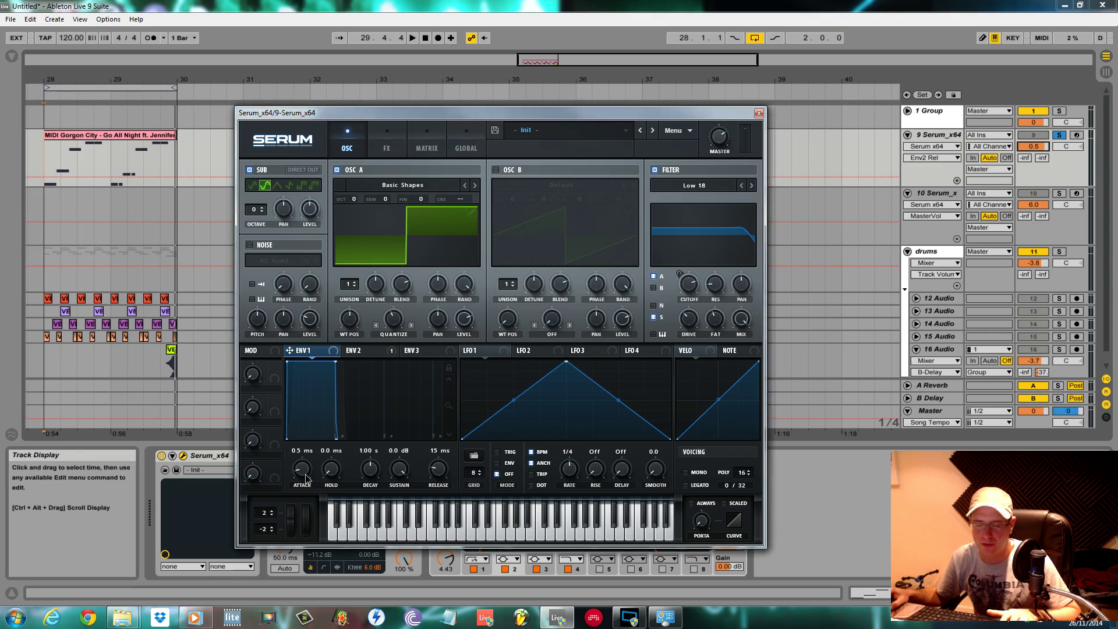
mouse_move(305, 478)
left_mouse_down()
mouse_move(307, 455)
mouse_move(305, 466)
left_mouse_up()
key("space")
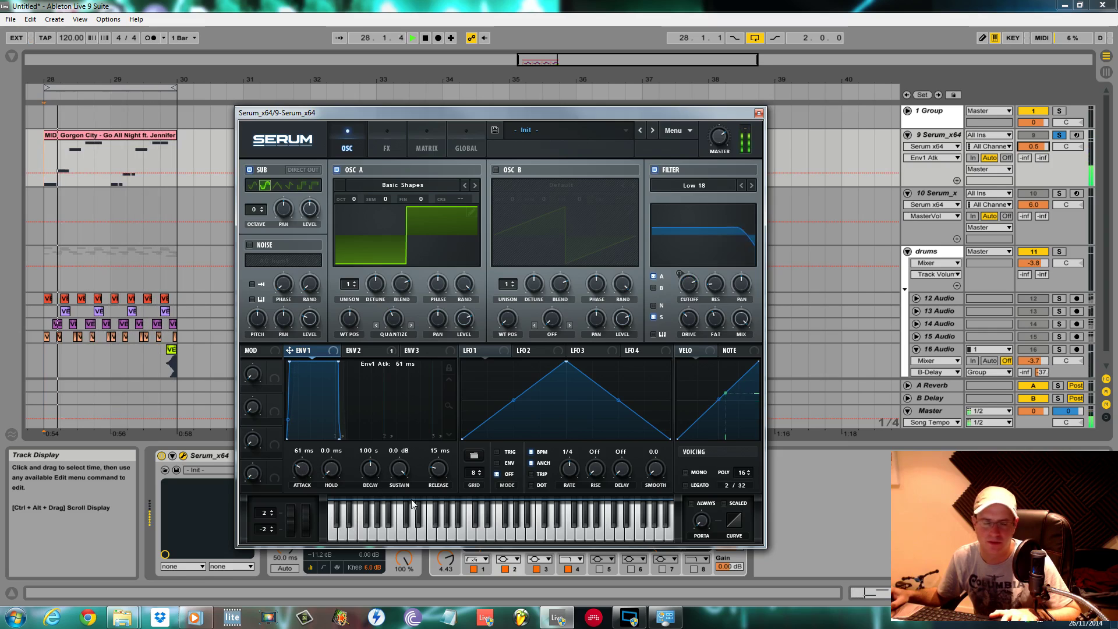
left_click_drag(438, 470, 403, 544)
key("space")
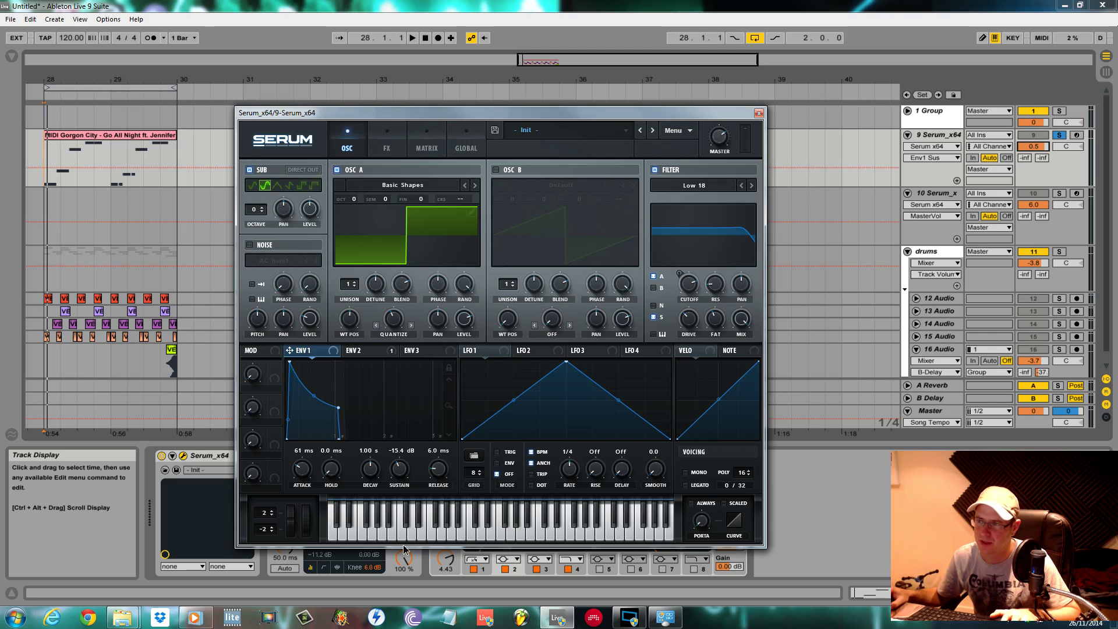
key("space")
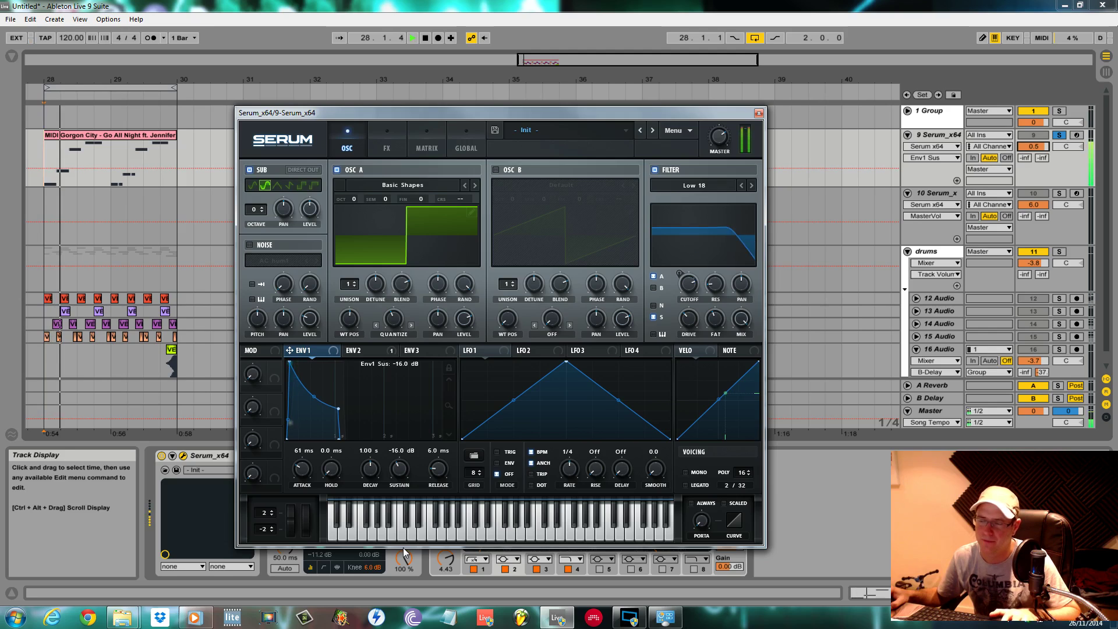
left_click_drag(403, 546, 389, 553)
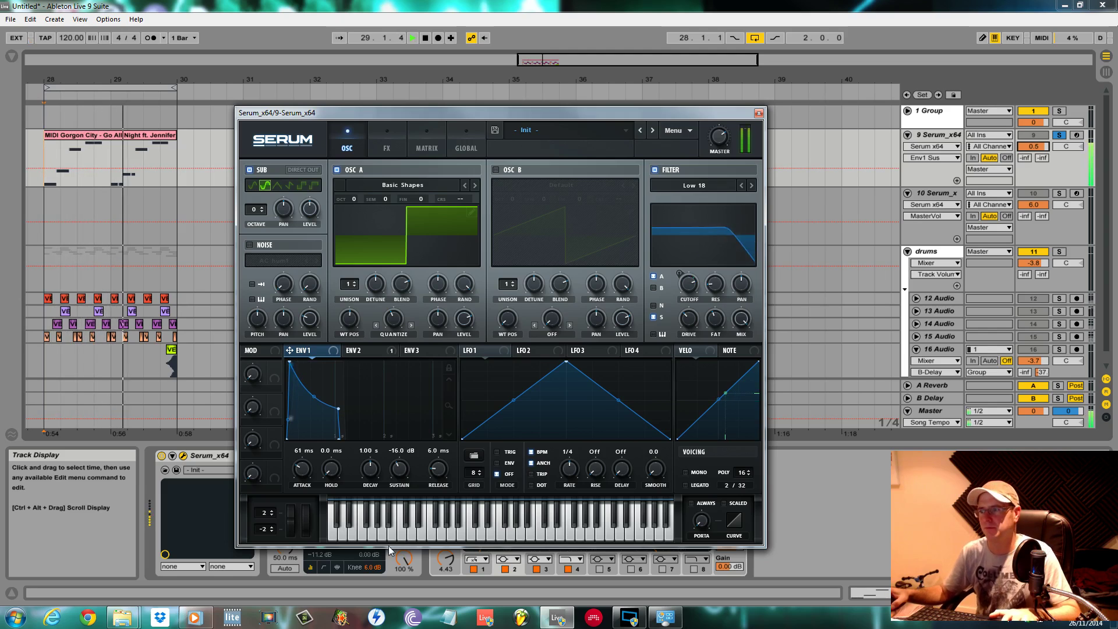
- Lengthen envelope 2's release to 26 ms
left_click(362, 351)
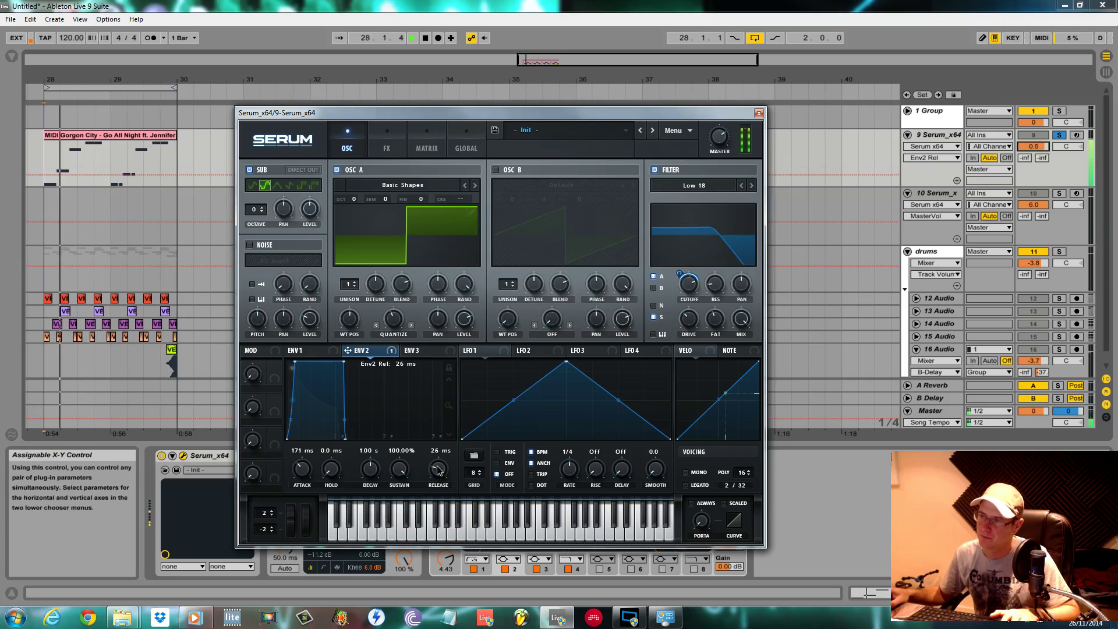
left_click_drag(431, 481, 433, 473)
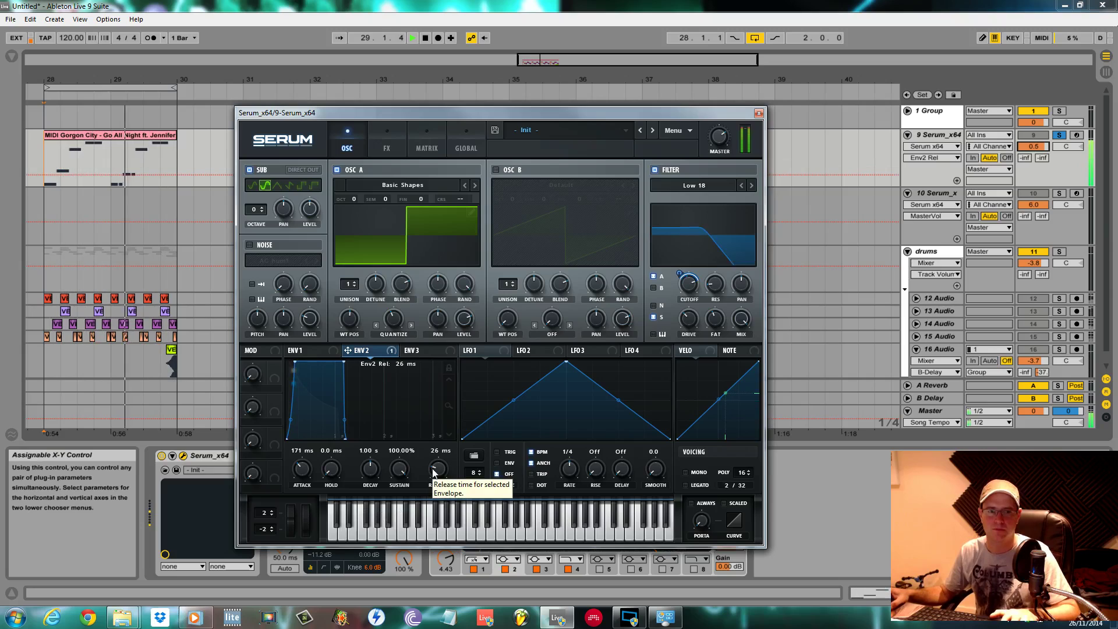
key("space")
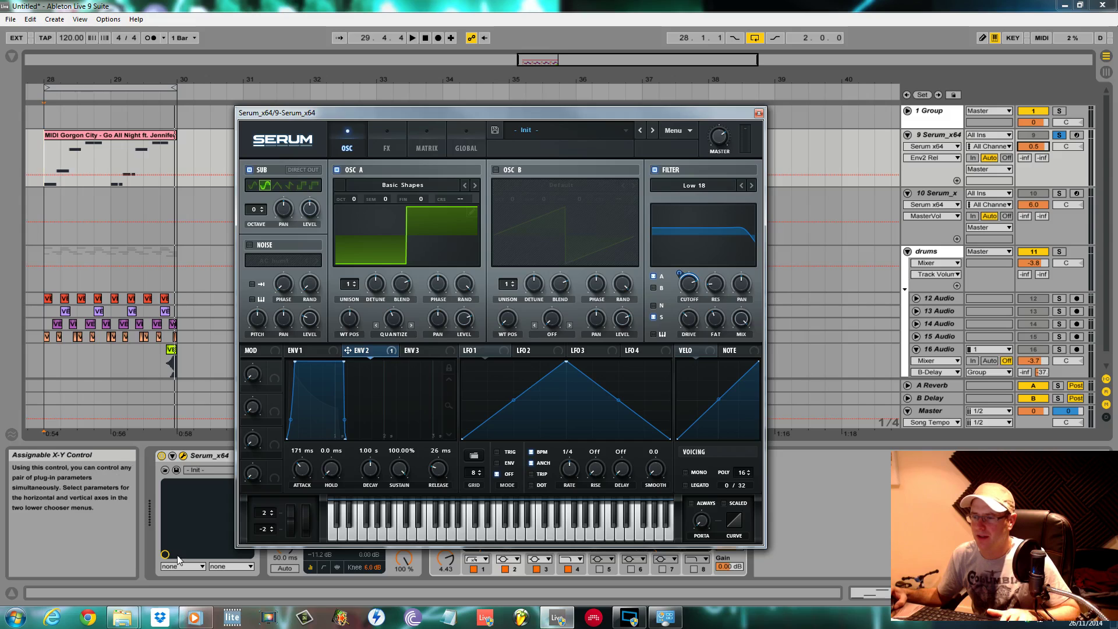
mouse_move(68, 560)
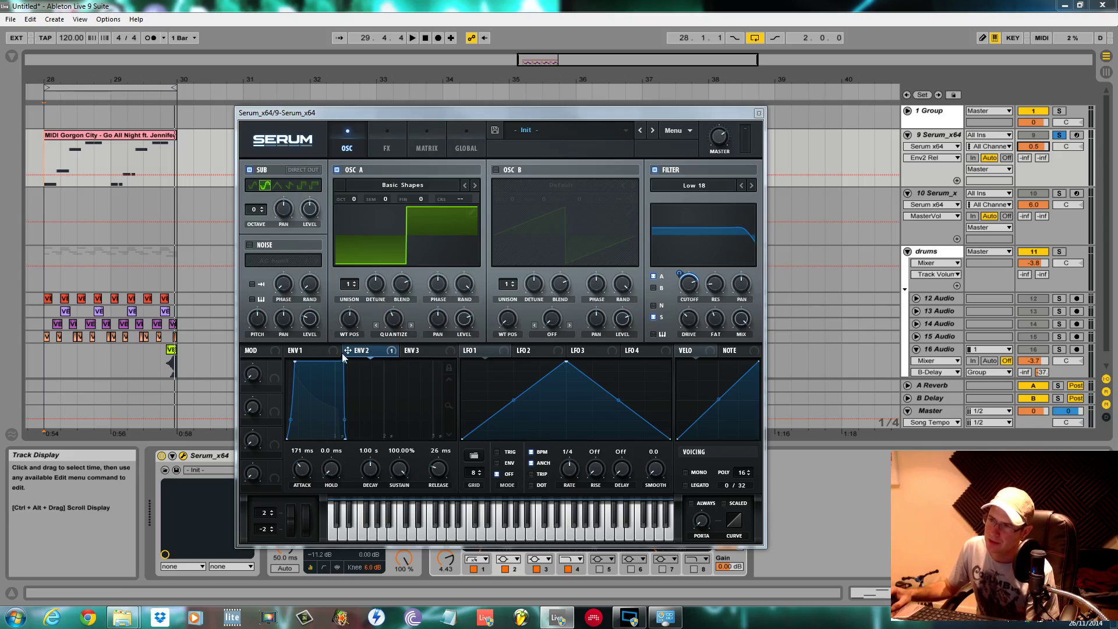
- Assign envelope 2 to oscillator A's fine tuning and set an initial depth
left_click_drag(342, 354, 423, 200)
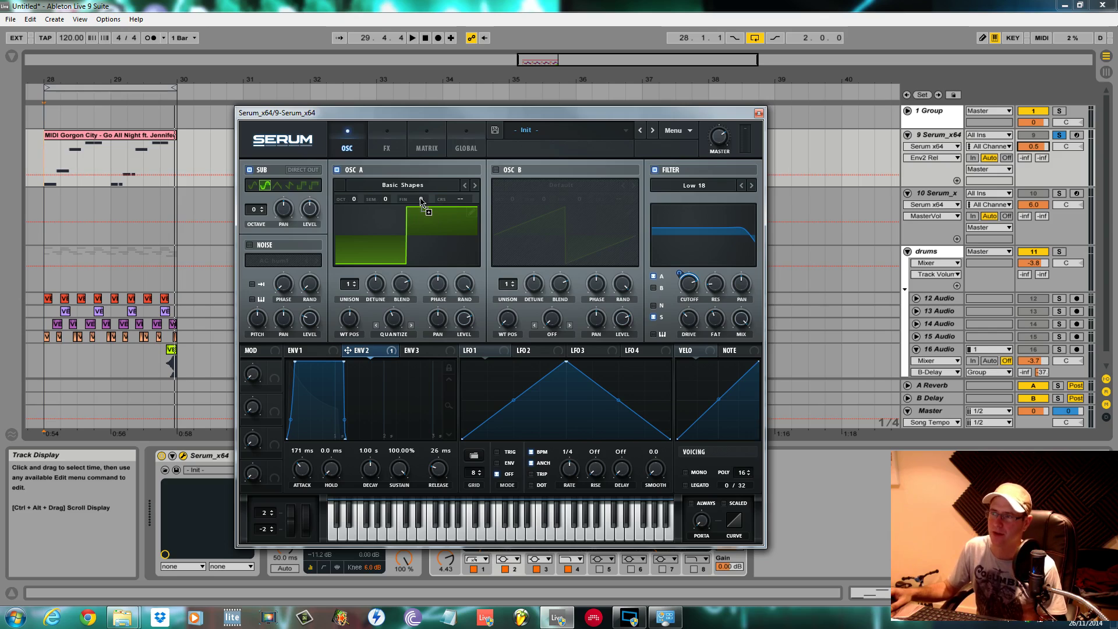
left_click_drag(422, 200, 339, 360)
left_click_drag(406, 248, 417, 204)
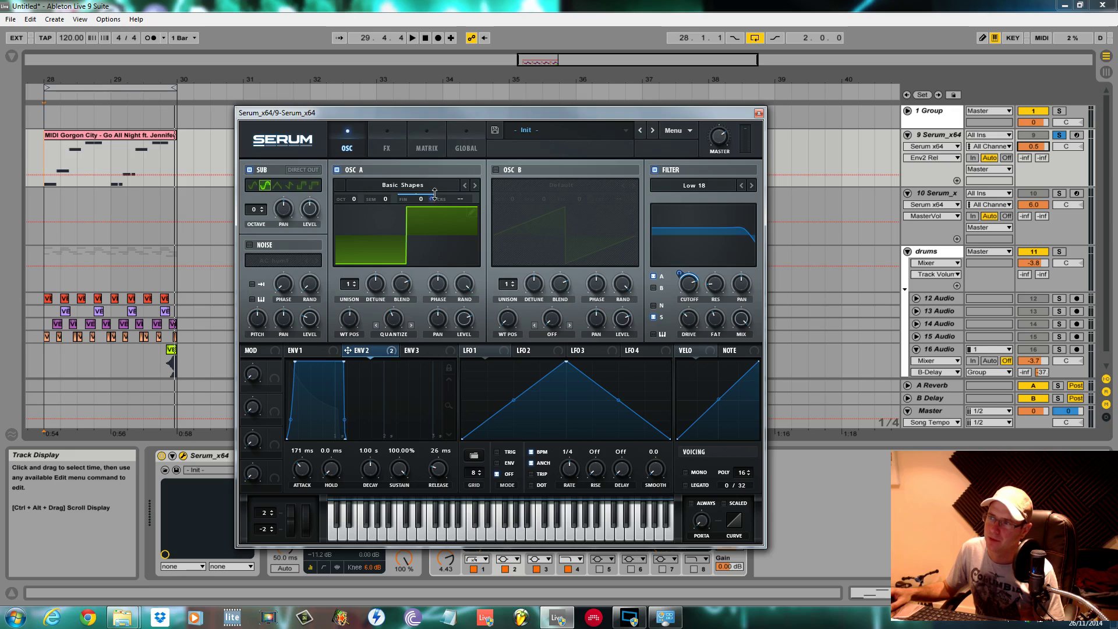
left_click(432, 201)
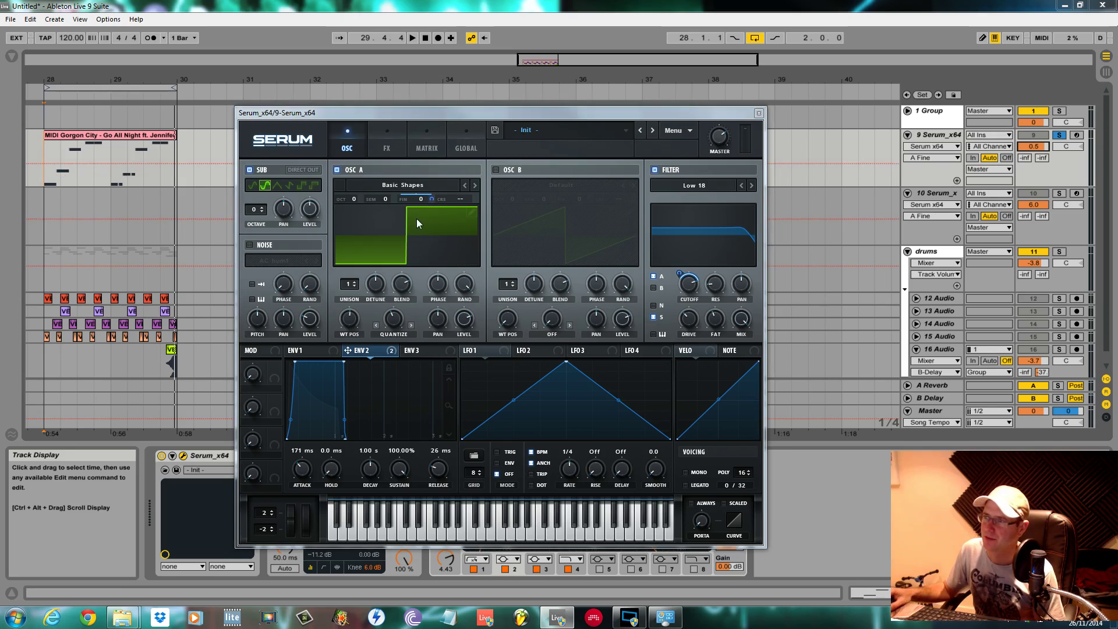
left_click_drag(431, 201, 434, 211)
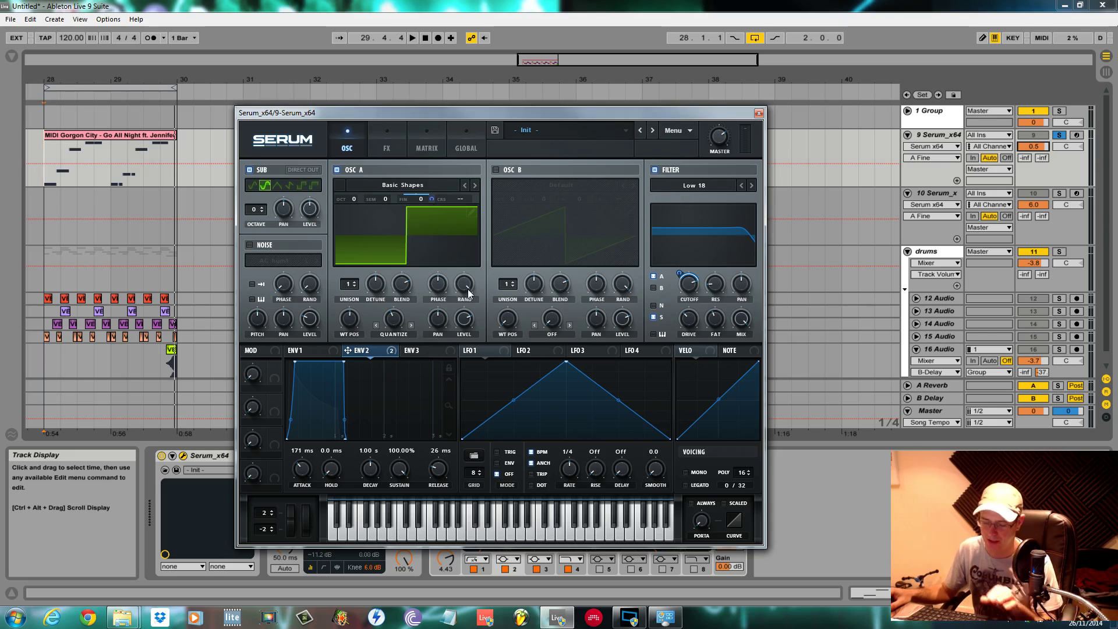
key("space")
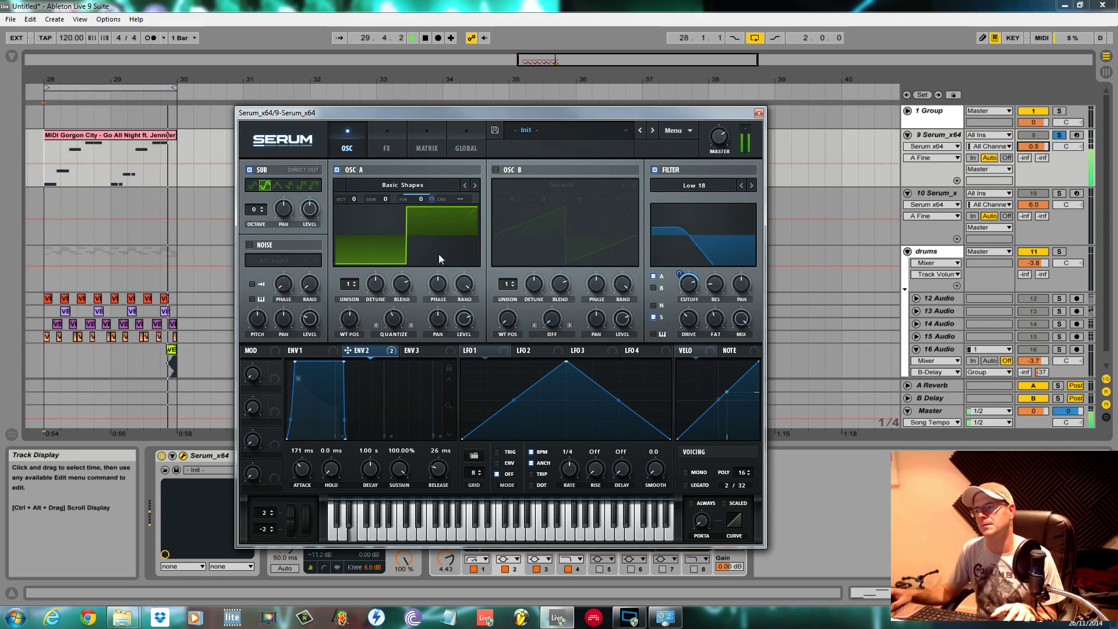
key("space")
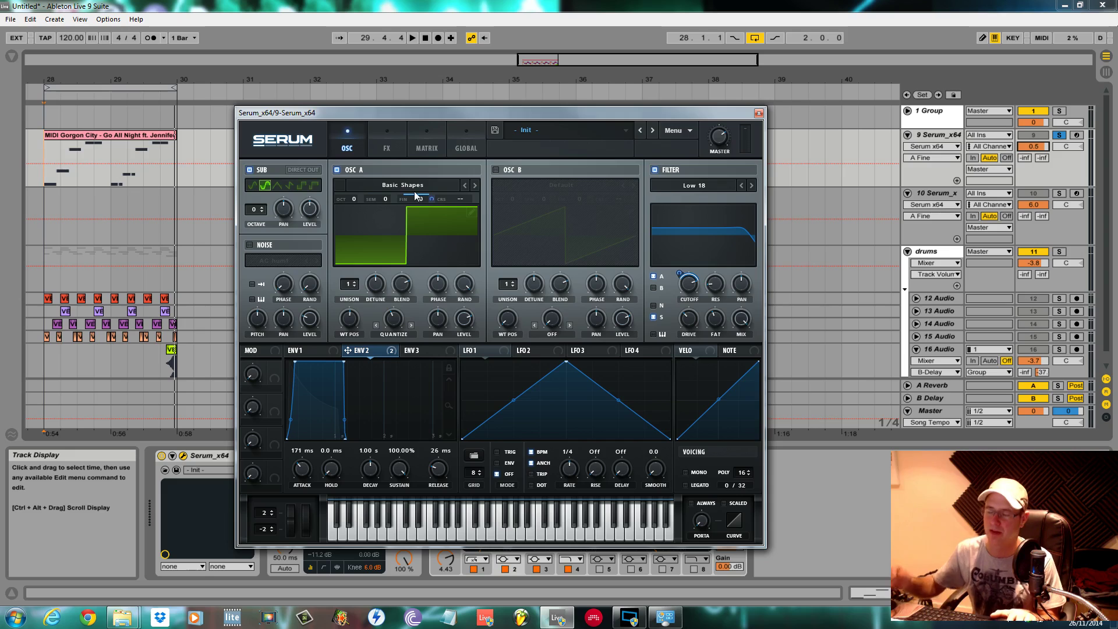
- Raise envelope 2's fine-tuning depth to about 84 while replaying the bass
key("space")
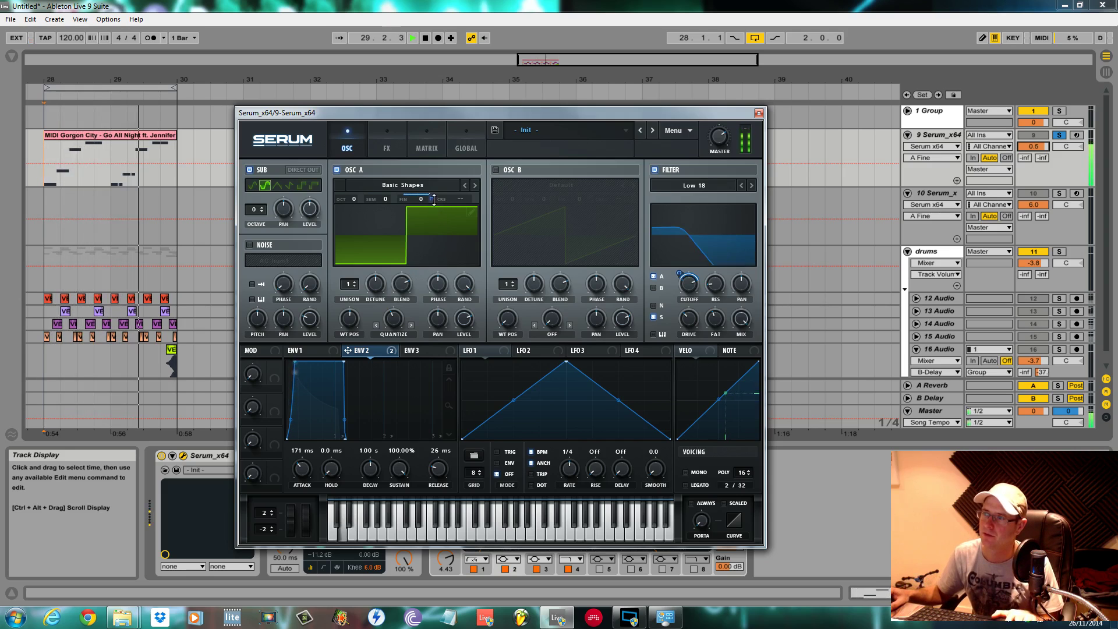
mouse_move(435, 212)
left_mouse_down()
mouse_move(438, 254)
mouse_move(441, 180)
mouse_move(435, 209)
left_mouse_up()
key("space")
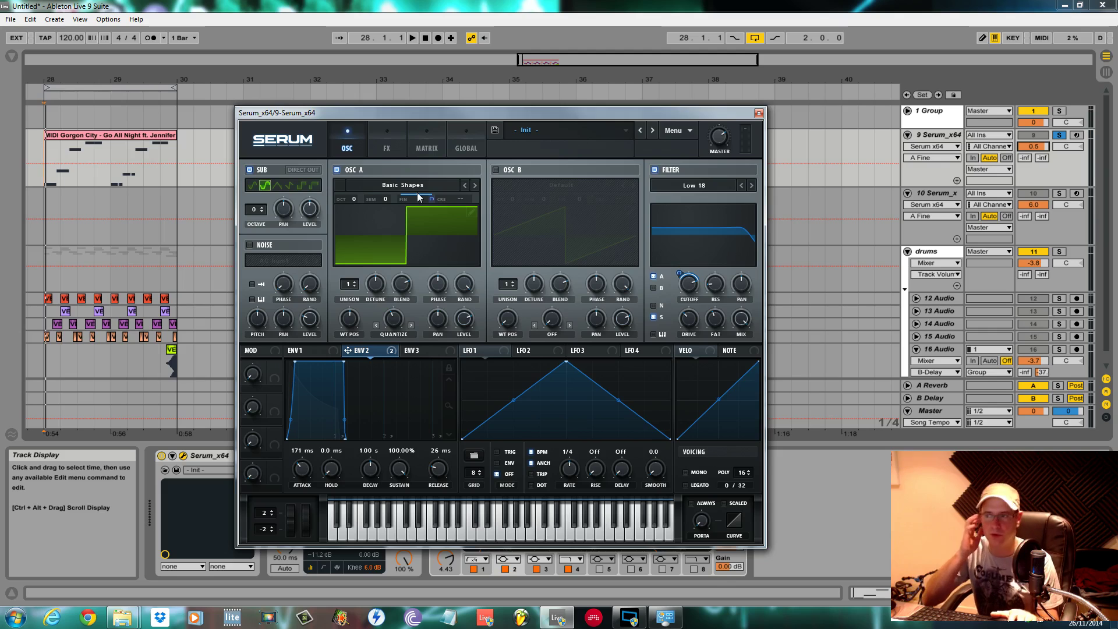
key("space")
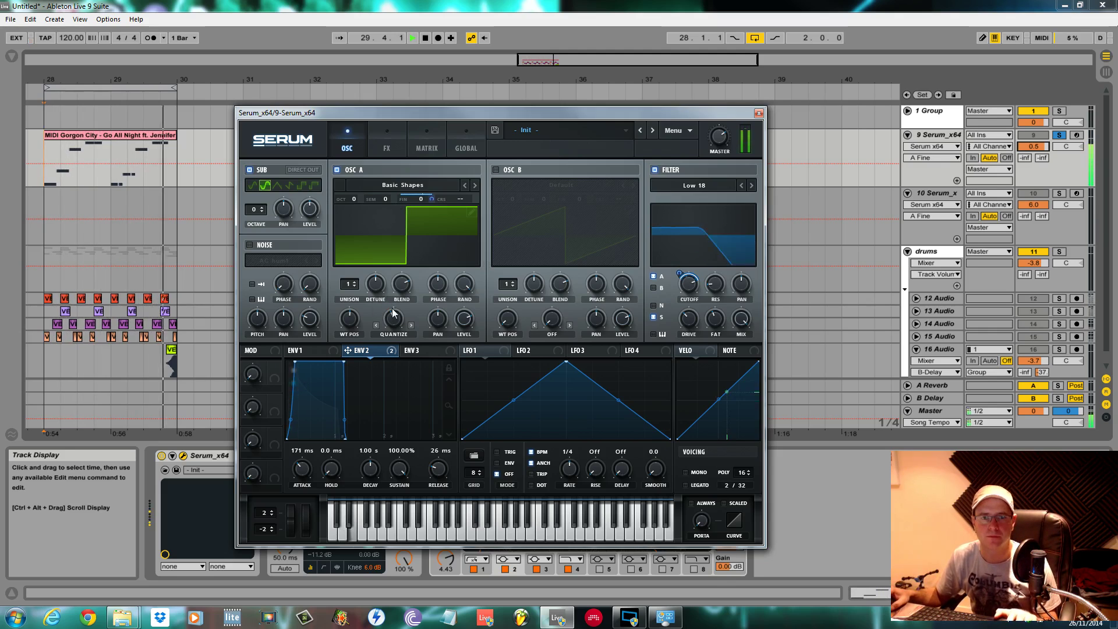
key("space")
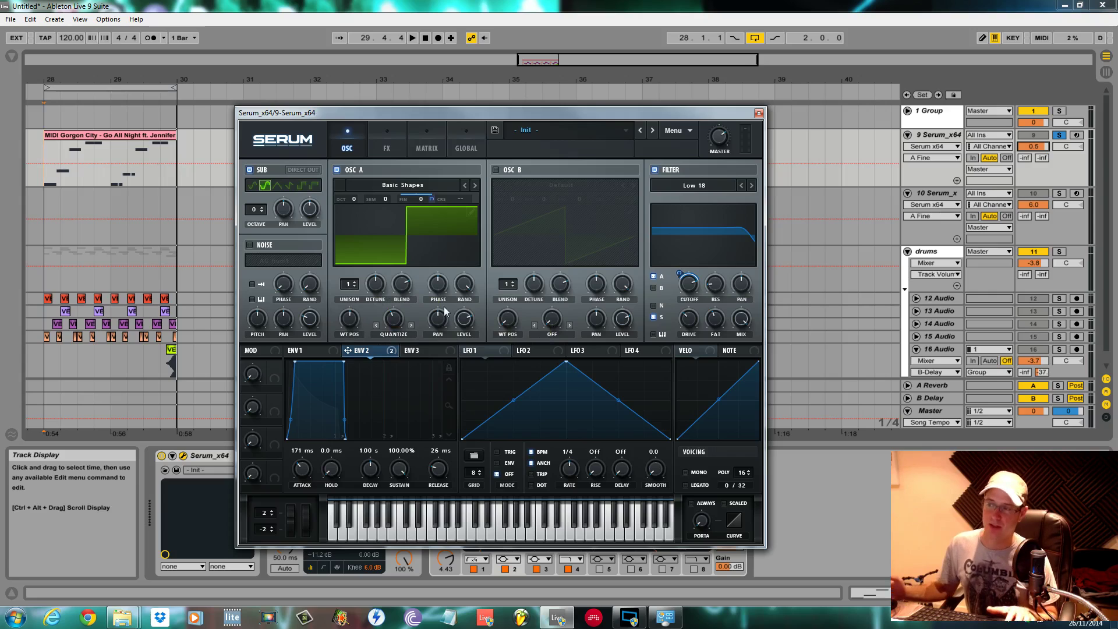
key("space")
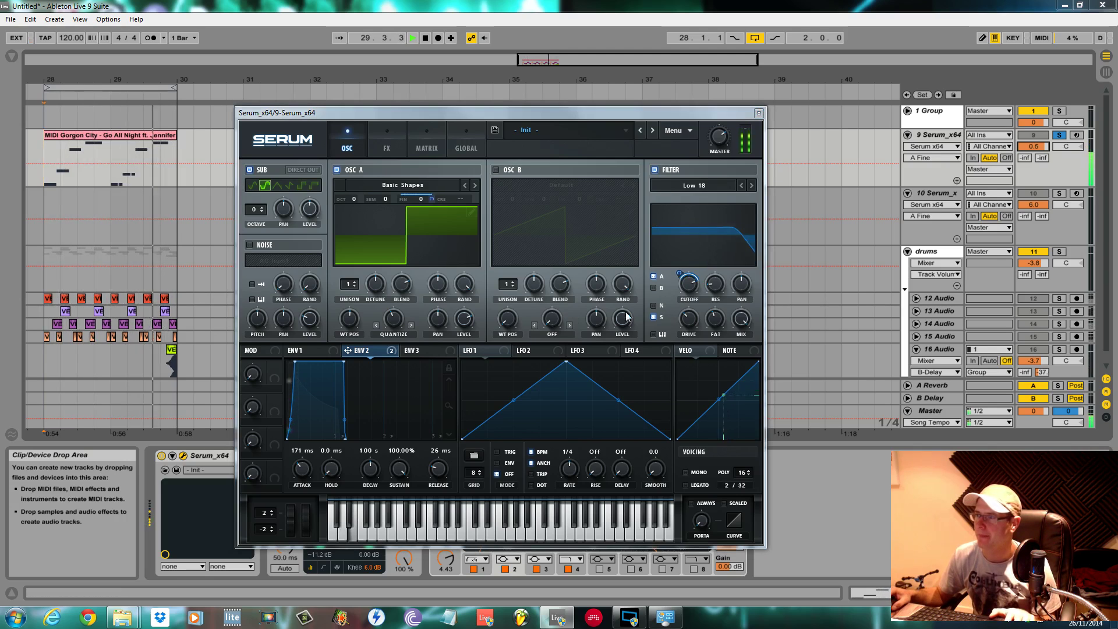
key("space")
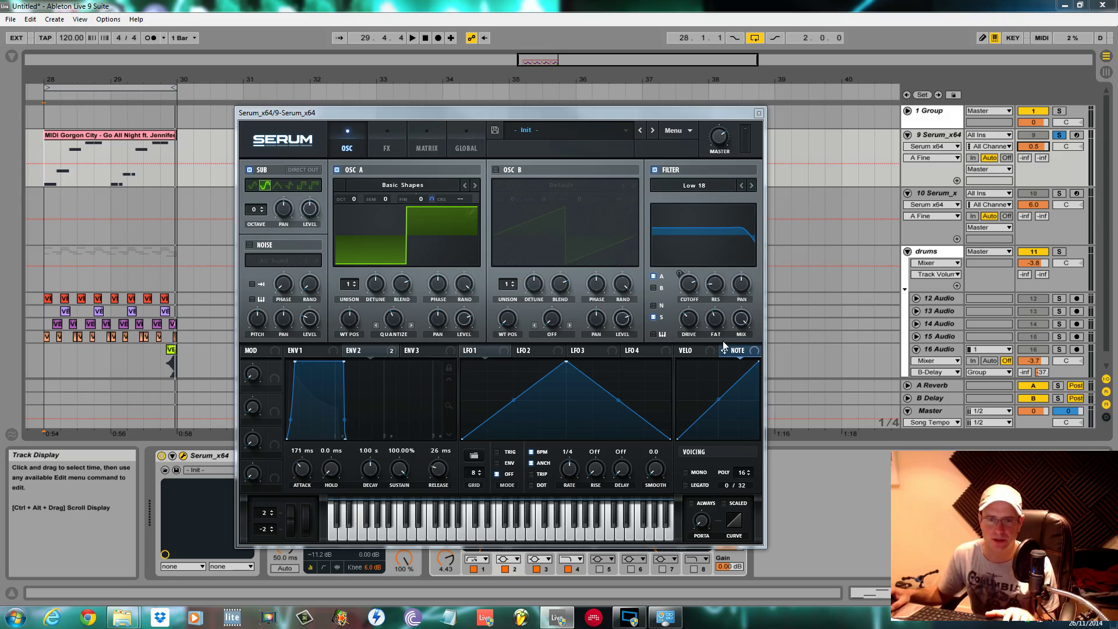
- Assign NOTE to modulate the filter resonance and set its tracking depth
left_click_drag(725, 350, 707, 299)
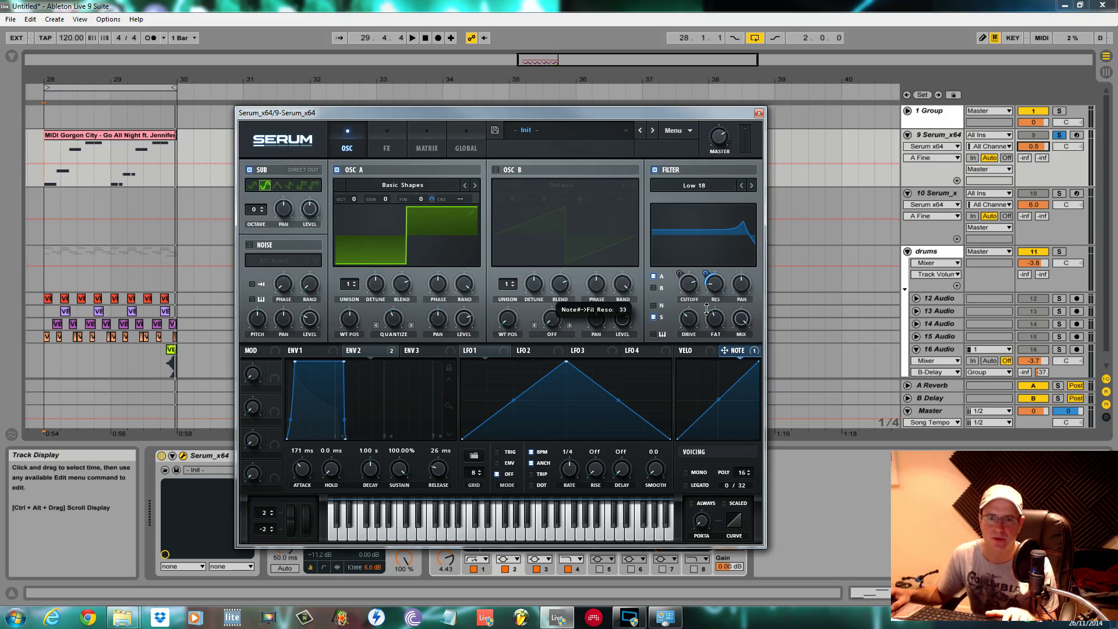
left_click_drag(707, 303, 709, 303)
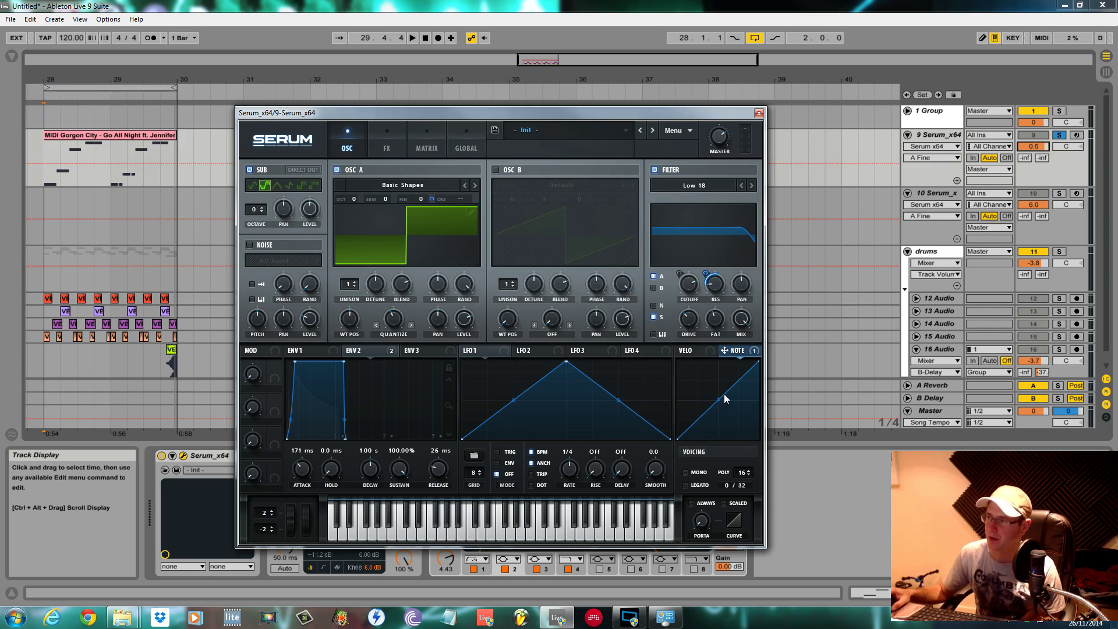
right_click(722, 286)
left_click(707, 279)
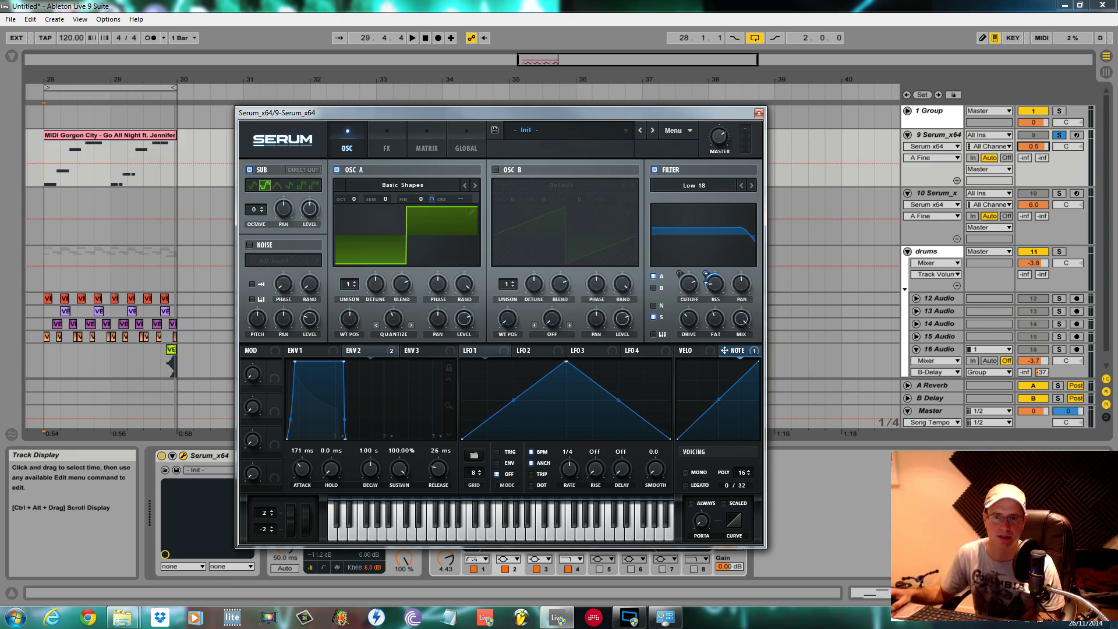
mouse_move(706, 278)
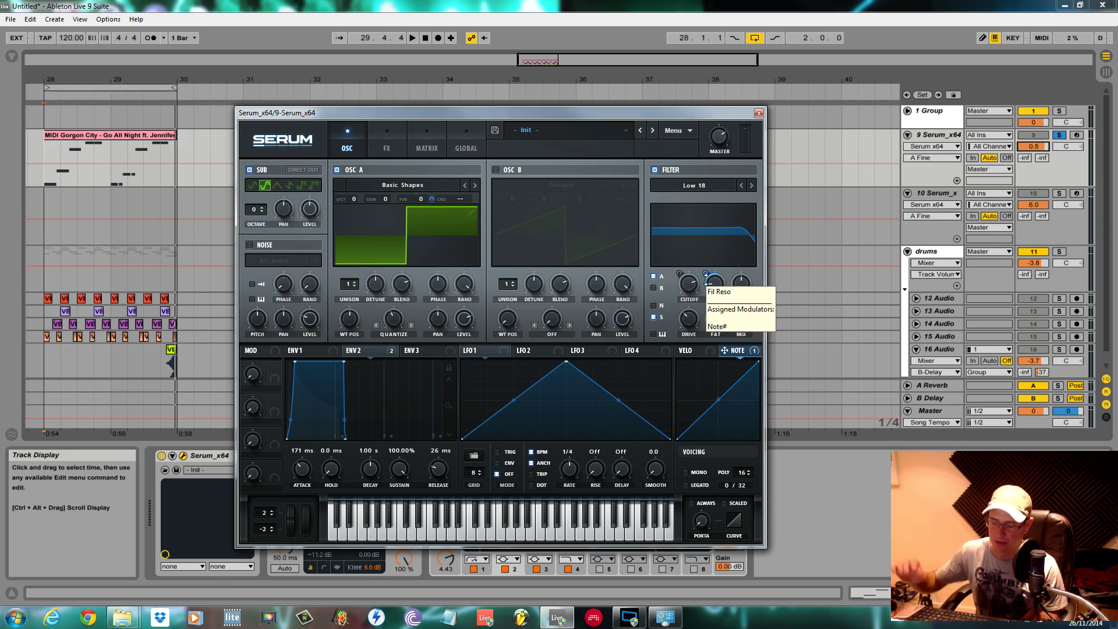
key("space")
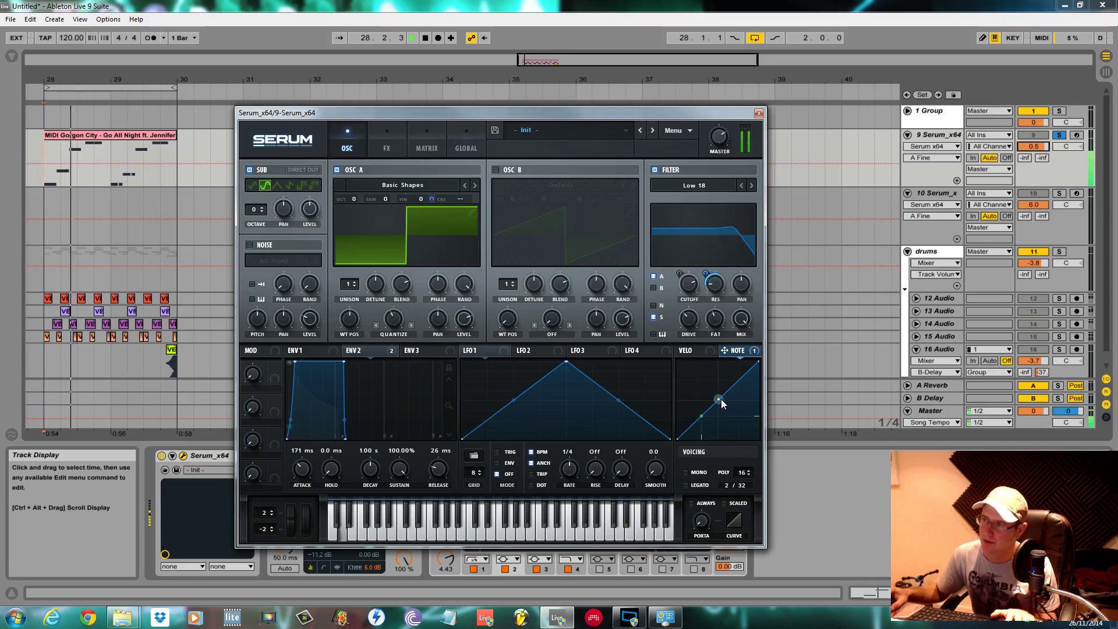
key("space")
- Bend the NOTE curve into a convex shape, audition it soloed, then show Serum's FX page
left_click_drag(721, 399, 729, 391)
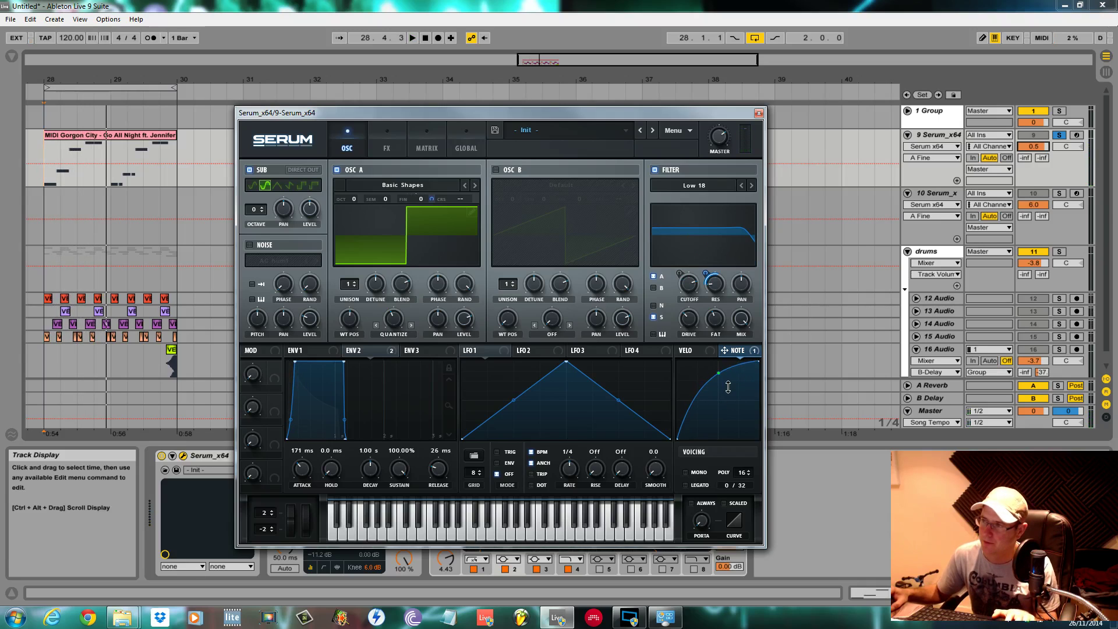
key("space")
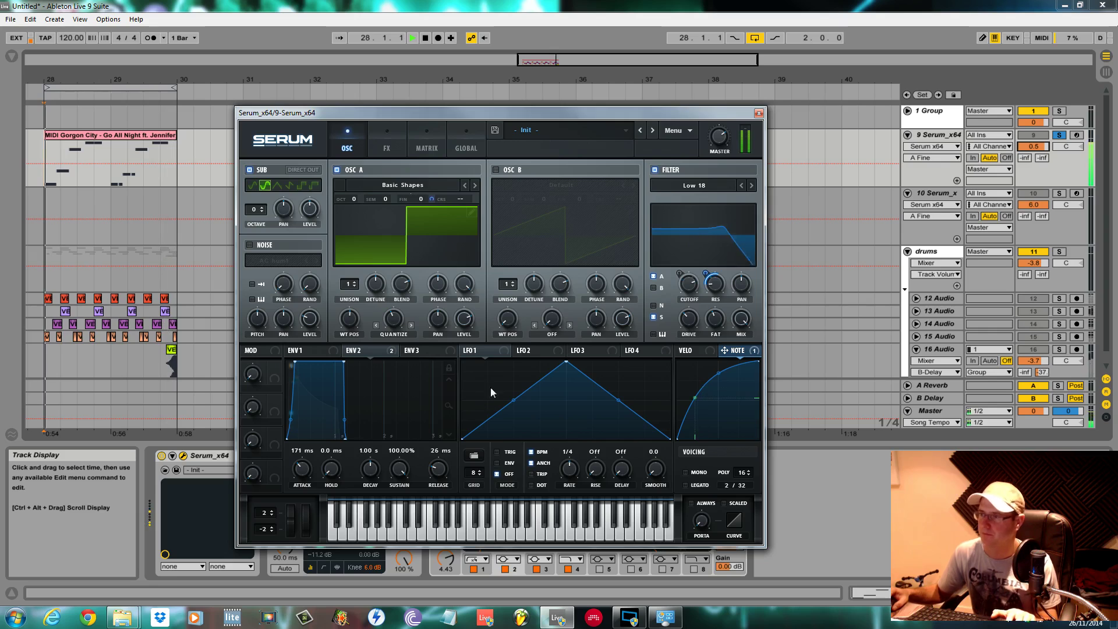
left_click(1059, 136)
left_click(1060, 135)
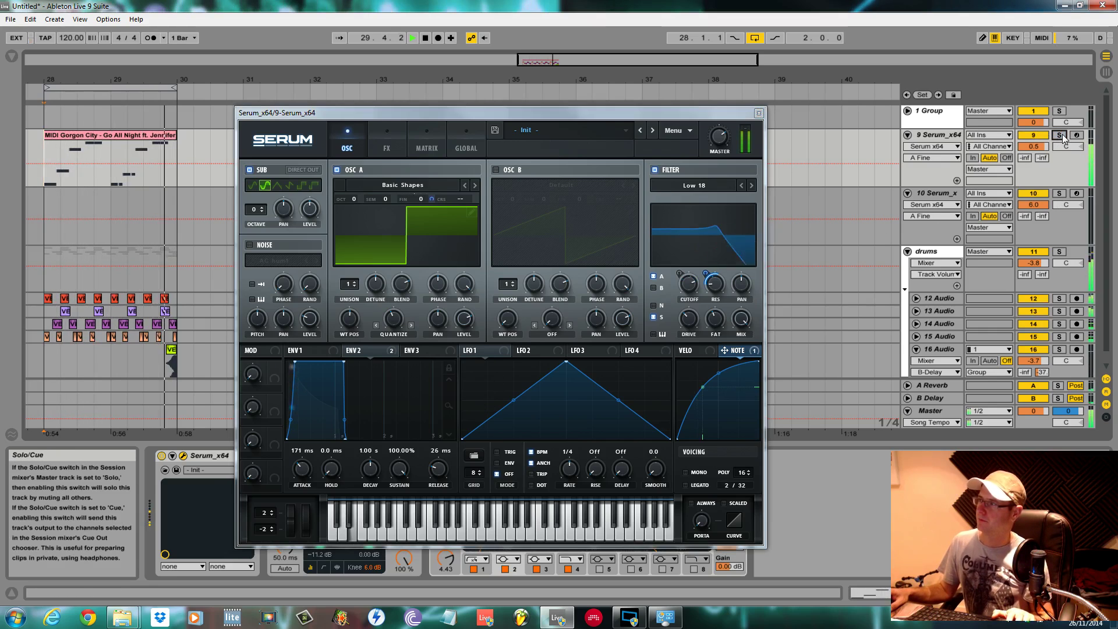
key("space")
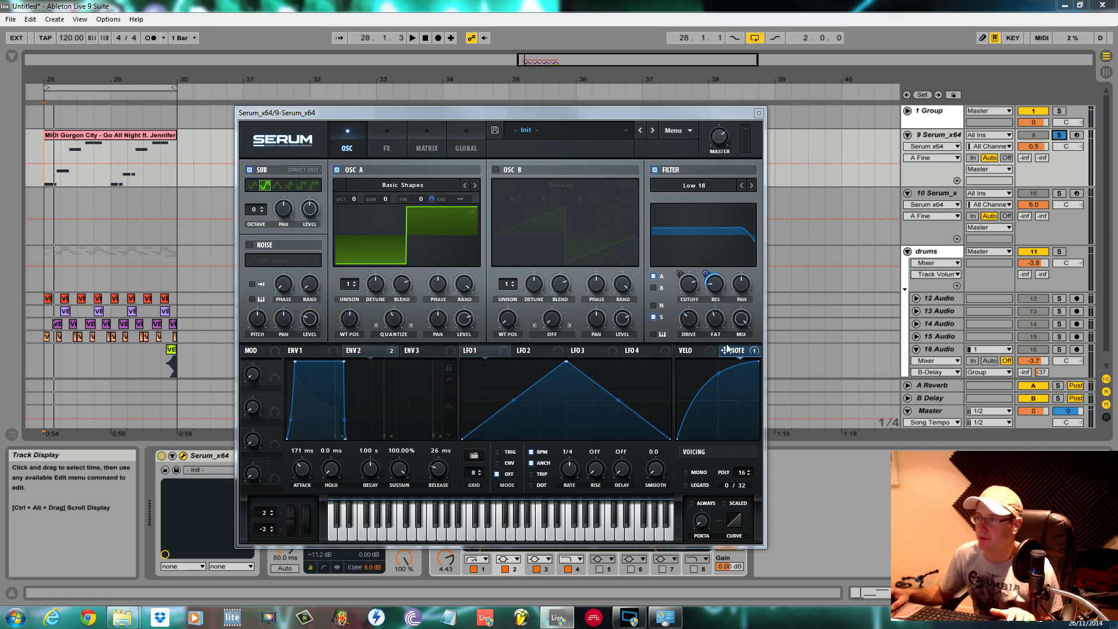
left_click(387, 148)
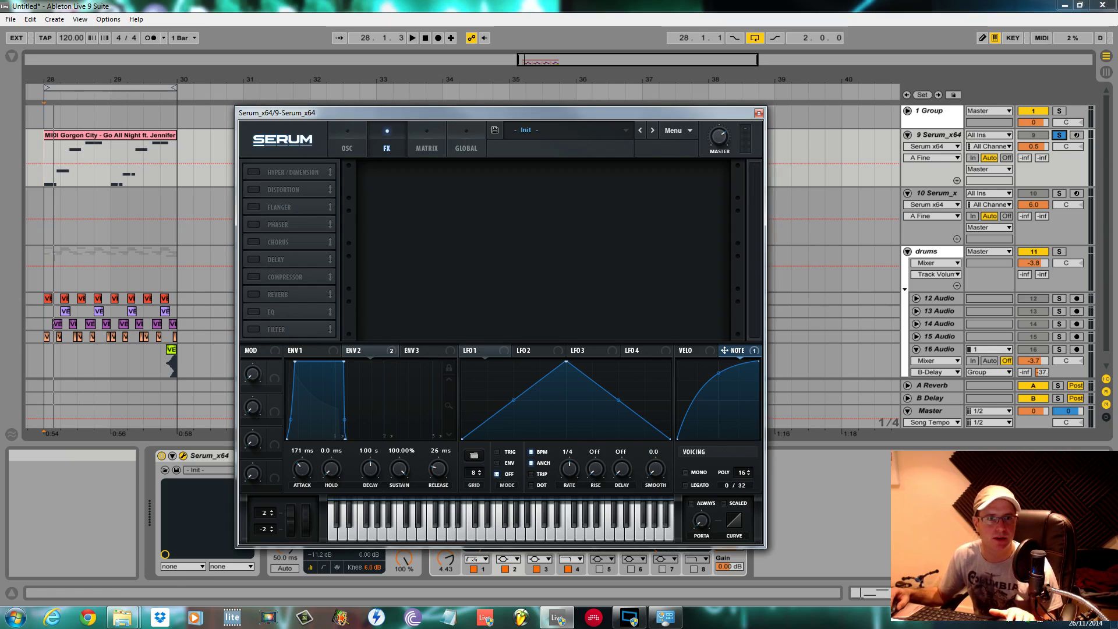
- Switch on Serum's Distortion in Diode 2 mode, mix at 57%, drive at 22%
left_click(101, 284)
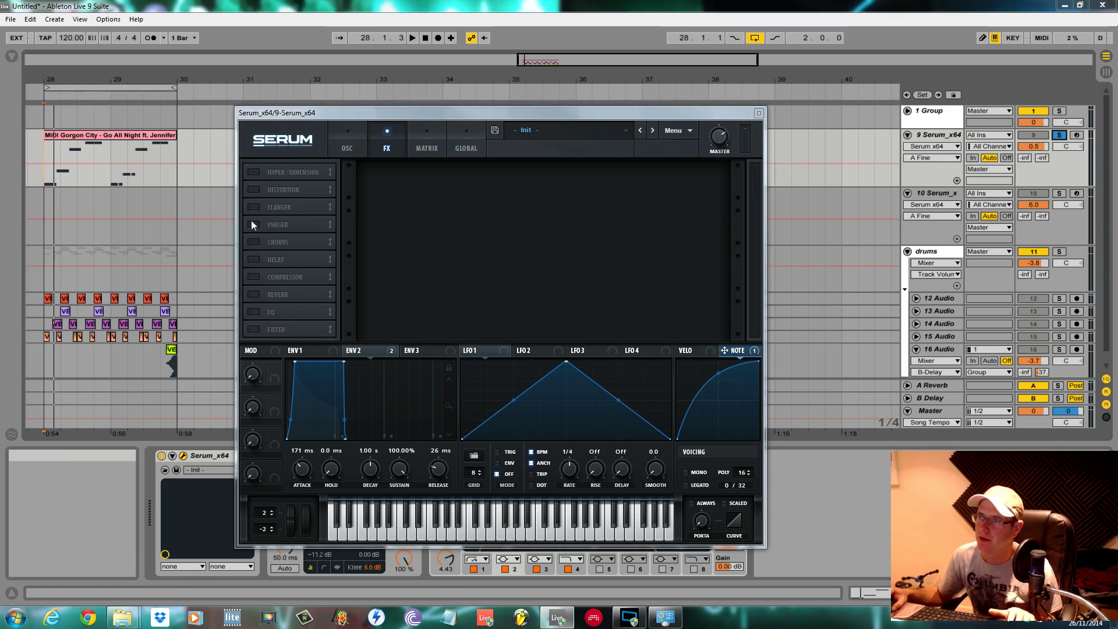
left_click(254, 189)
key("space")
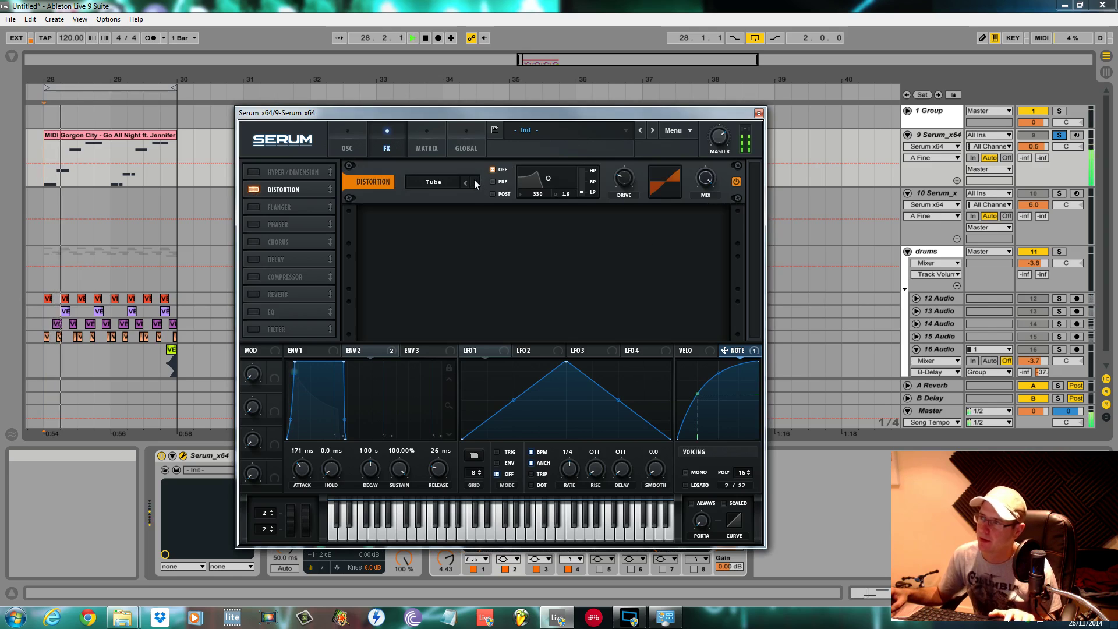
left_click(476, 183)
left_click(475, 183)
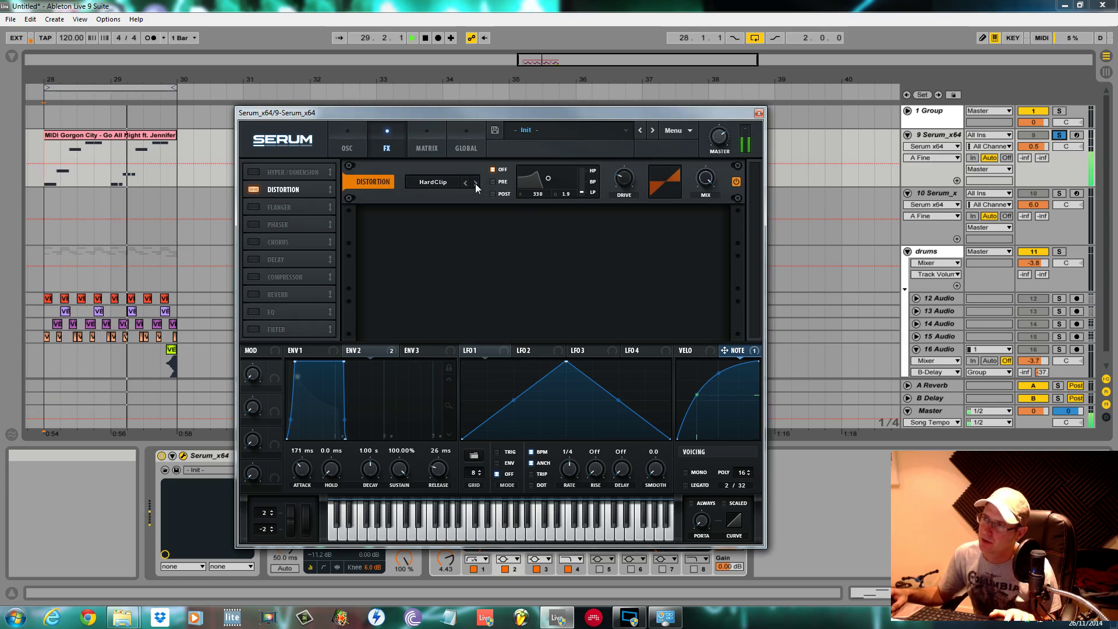
left_click(475, 183)
left_click(475, 182)
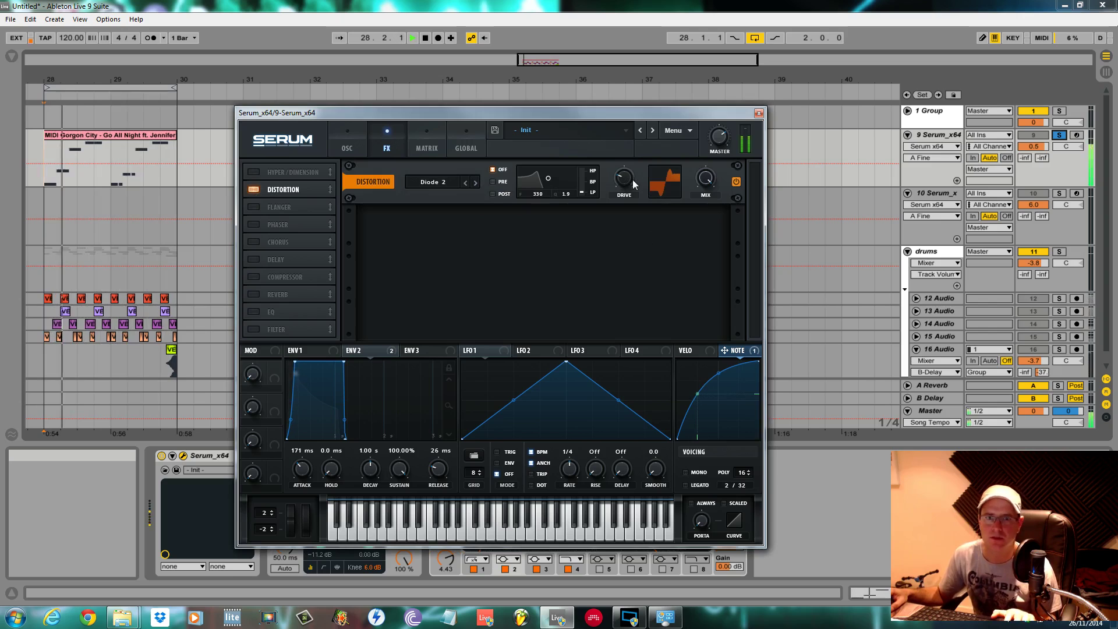
left_click_drag(705, 178, 707, 280)
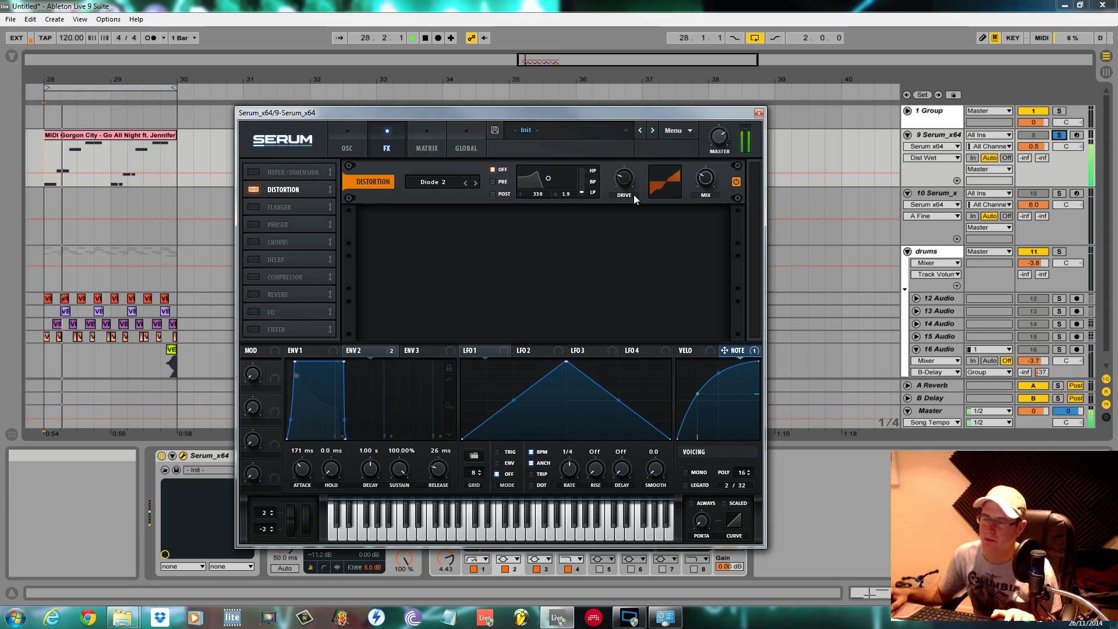
left_click_drag(621, 183, 623, 184)
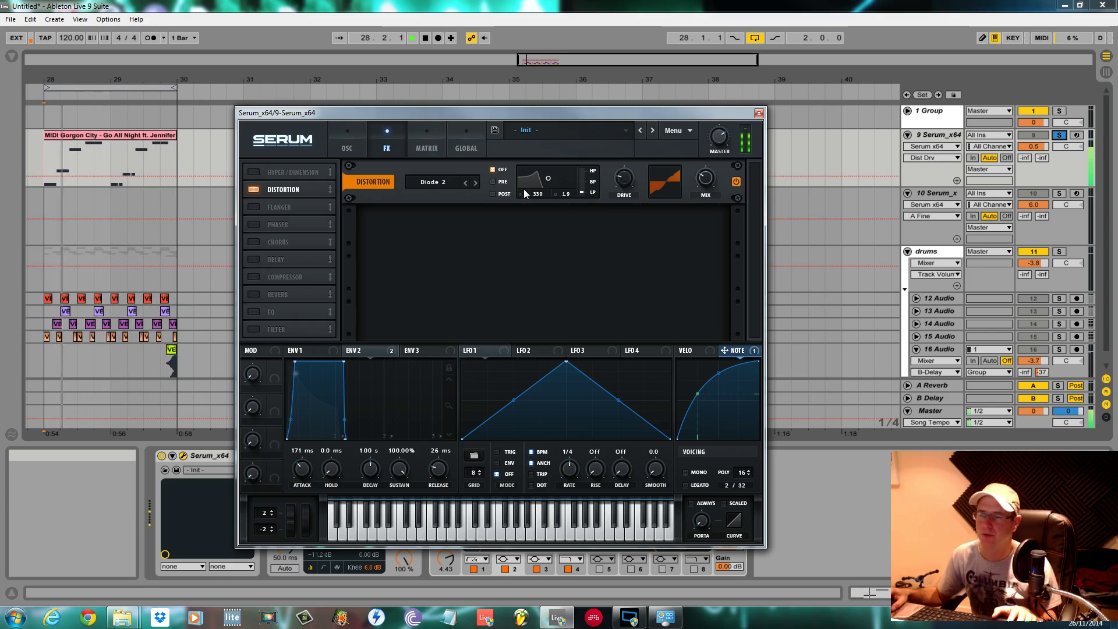
- Enable a bandpass pre-filter on the Diode 2 distortion and lower its cutoff
left_click(493, 182)
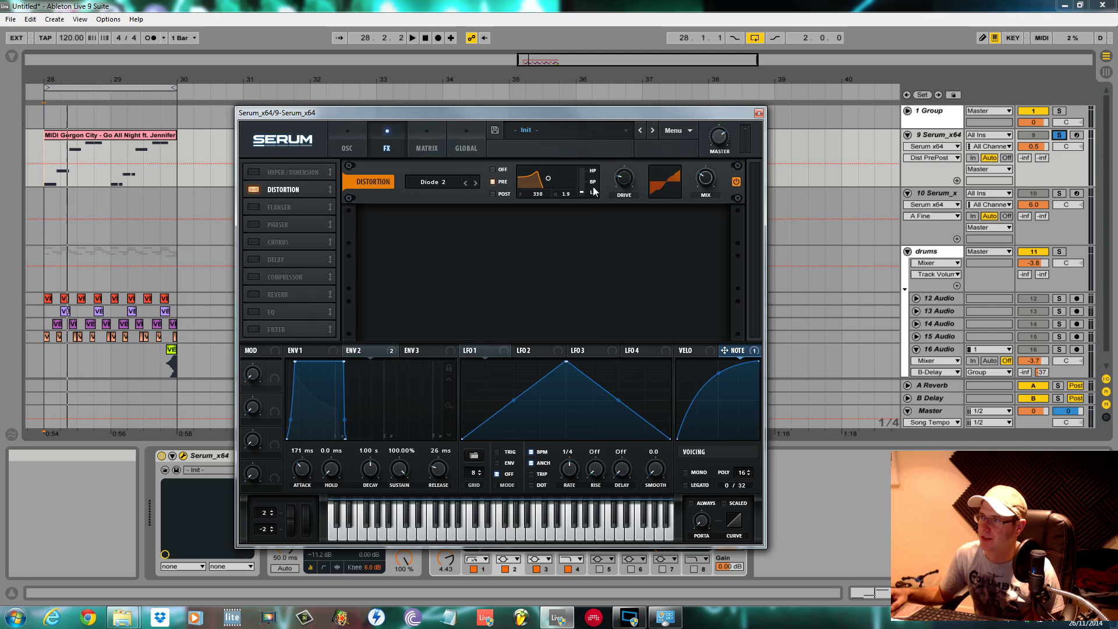
left_click_drag(586, 193, 591, 137)
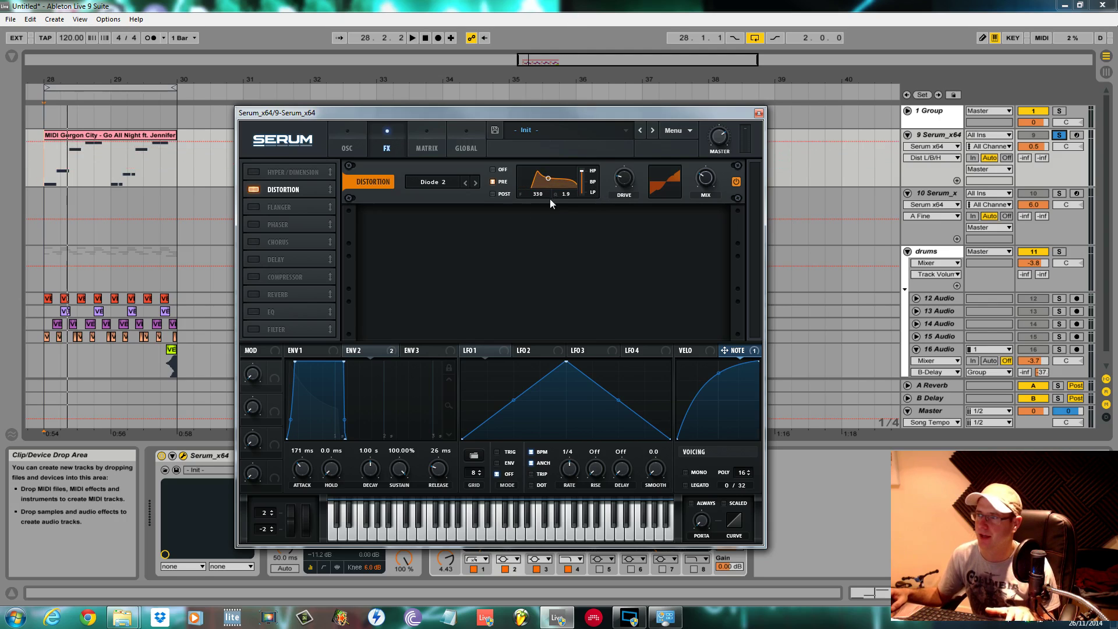
left_click_drag(541, 198, 555, 180)
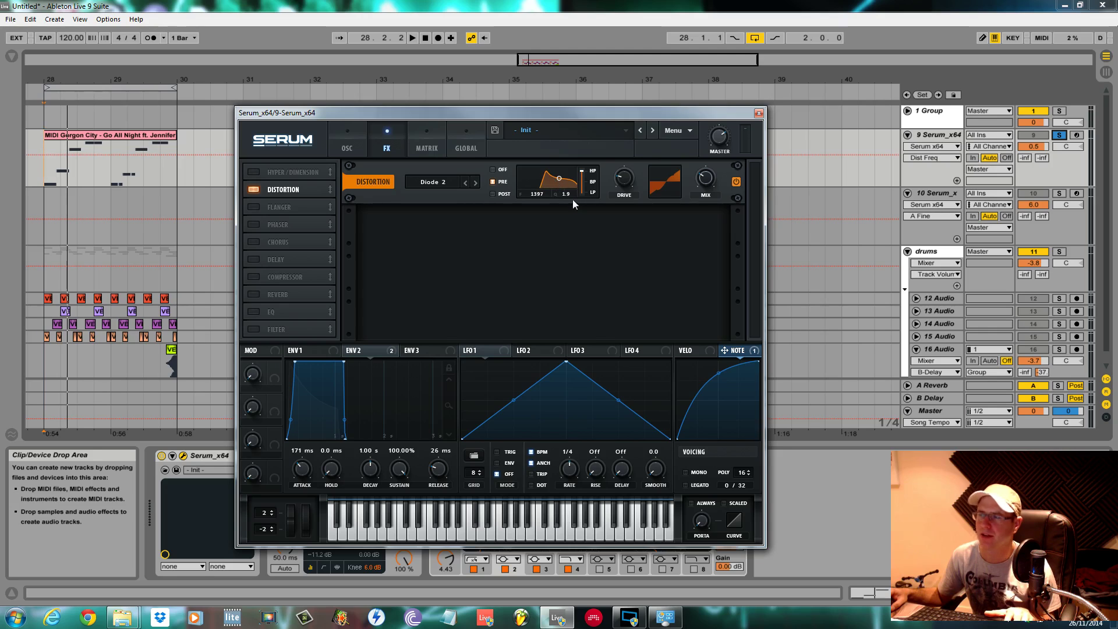
scroll(569, 199, "down", 1)
scroll(569, 203, "down", 3)
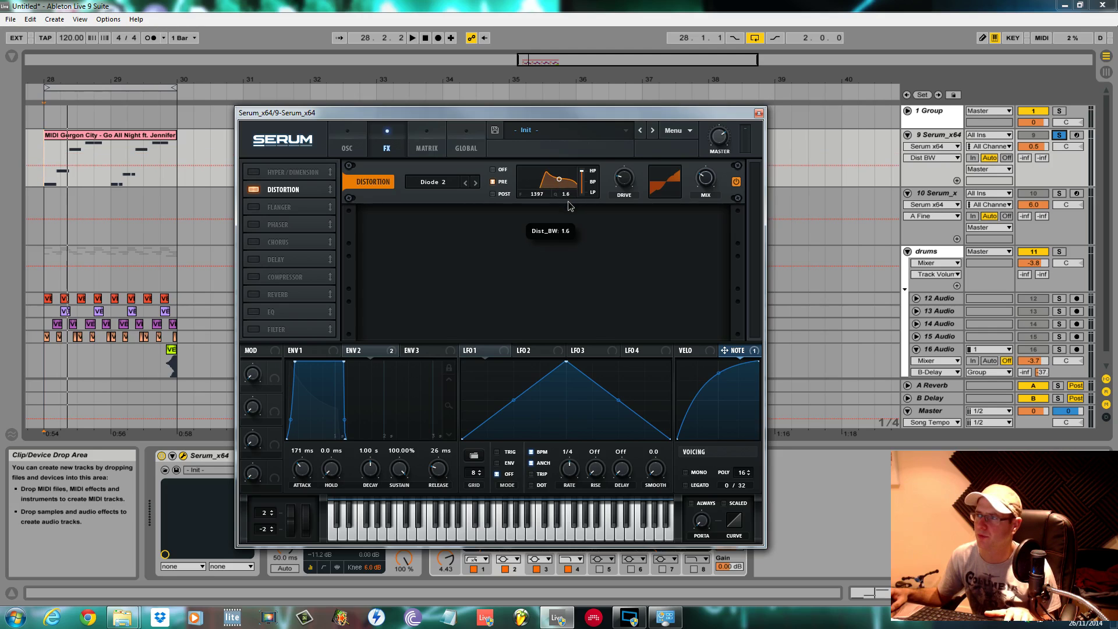
- Audition the loop with the filtered distortion, confirming its 27% mix
key("space")
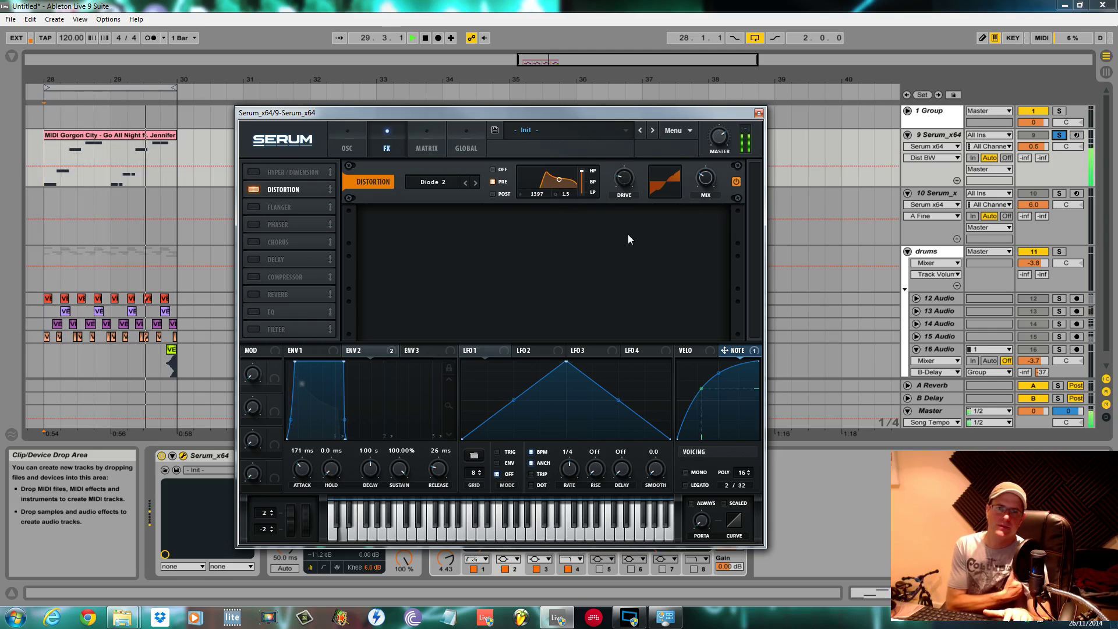
key("space")
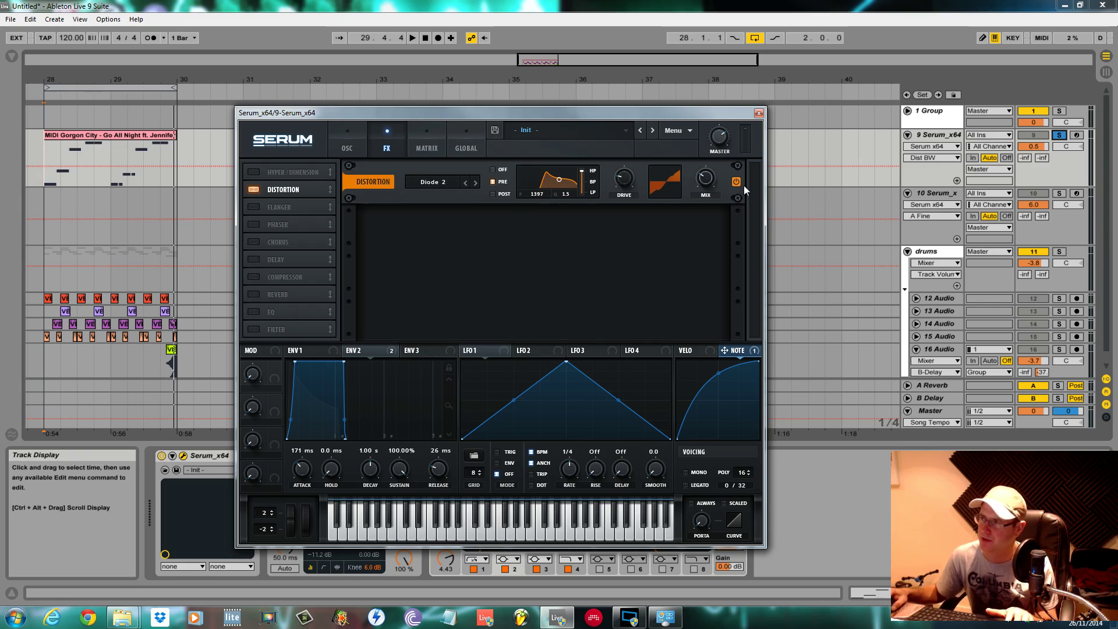
left_click(715, 182)
key("space")
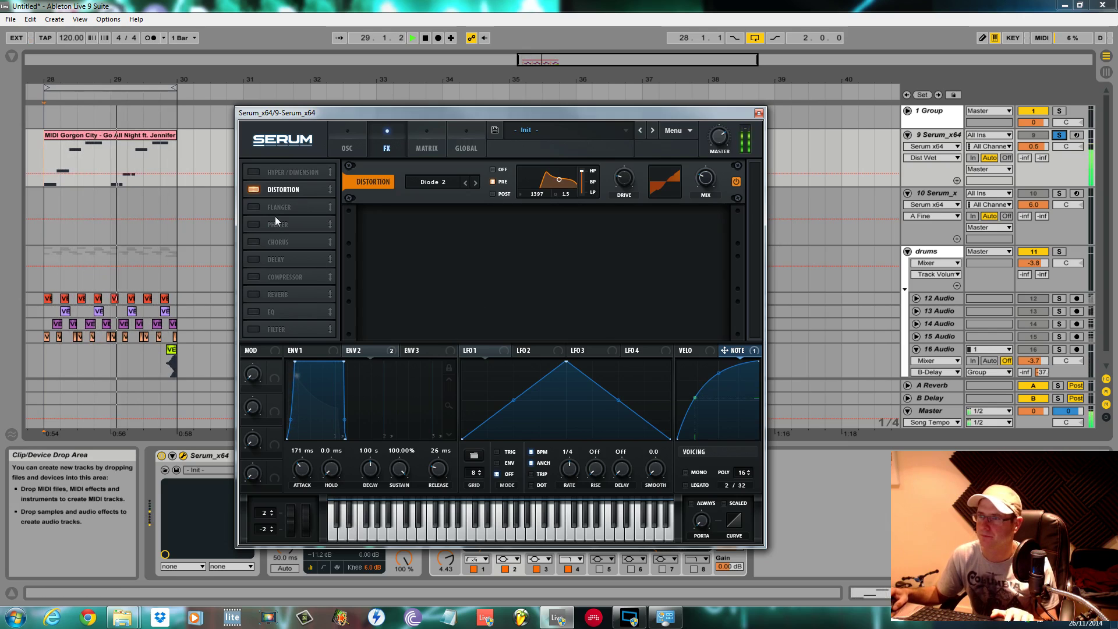
- Turn on Serum's Delay with 1/4 left and the right time shortened to 1/8
left_click(254, 260)
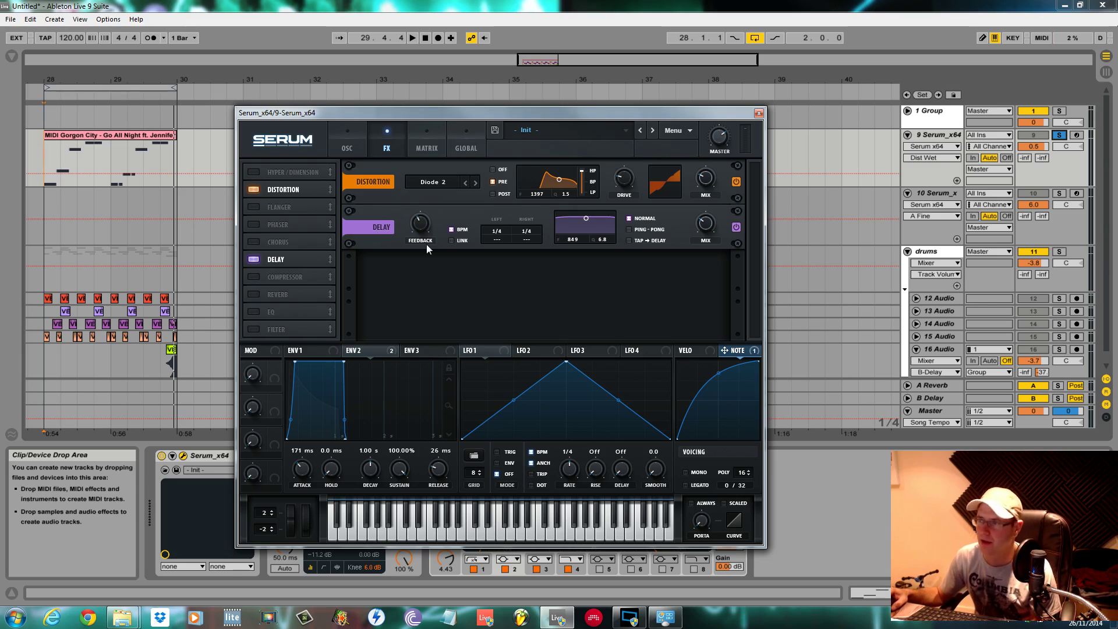
left_click(420, 223)
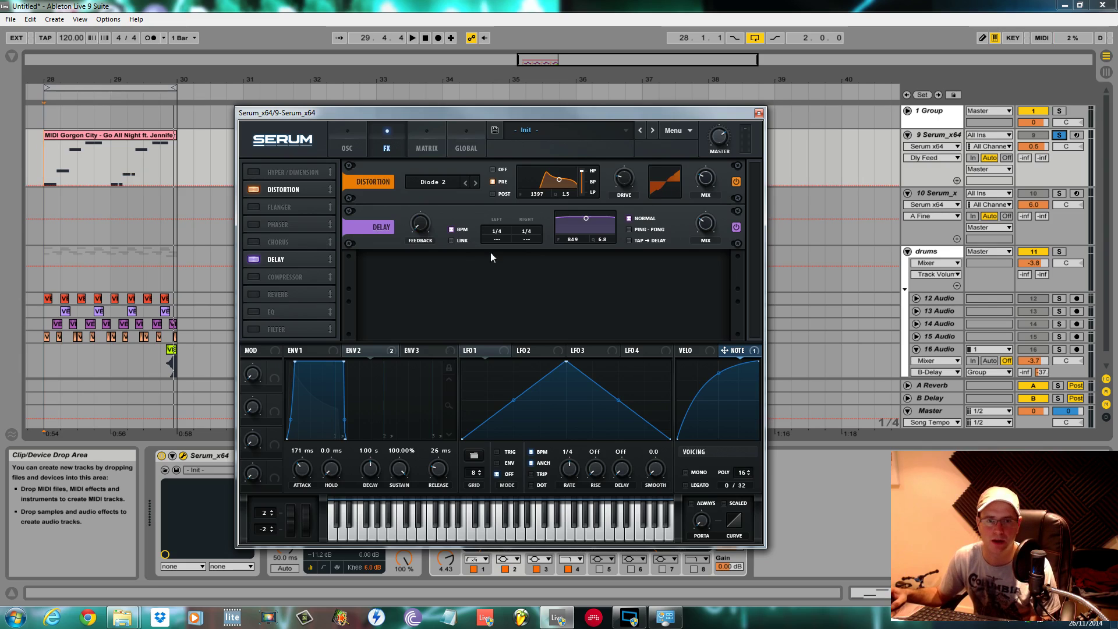
left_click(527, 232)
left_click_drag(531, 233, 533, 240)
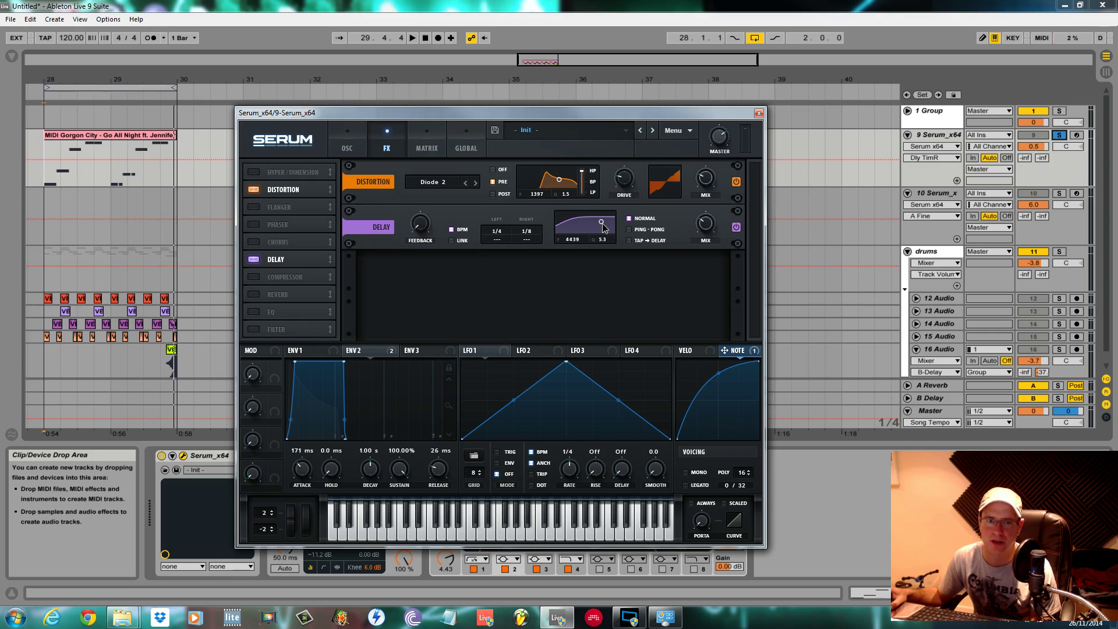
- Darken the delay filter, switch the delay to ping-pong, and audition the loop
left_click_drag(602, 223, 595, 226)
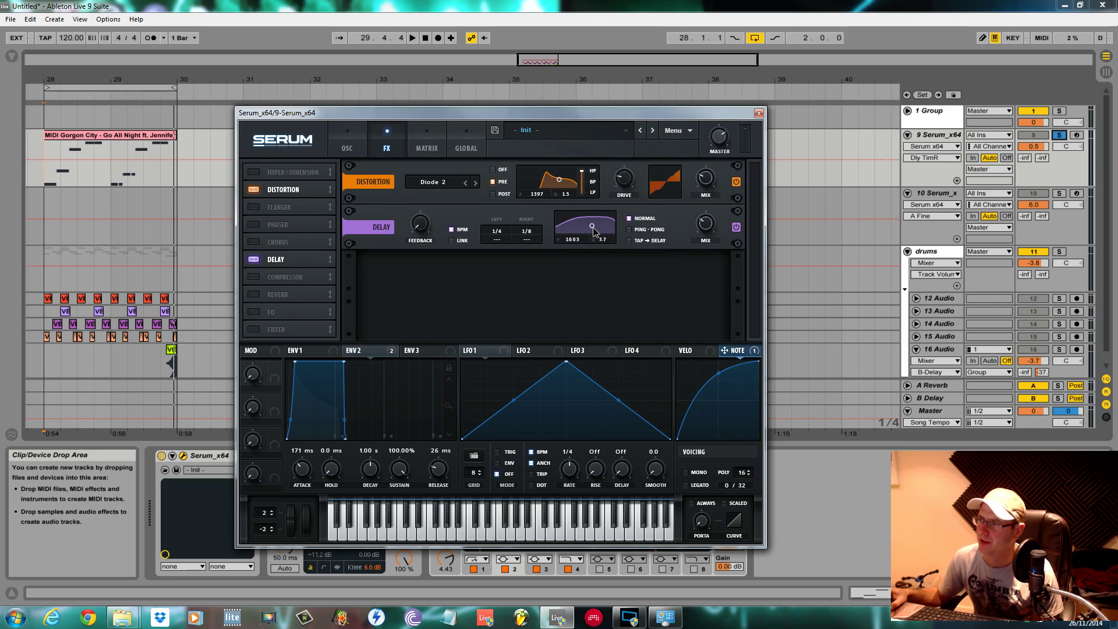
left_click_drag(593, 232, 594, 232)
left_click(628, 229)
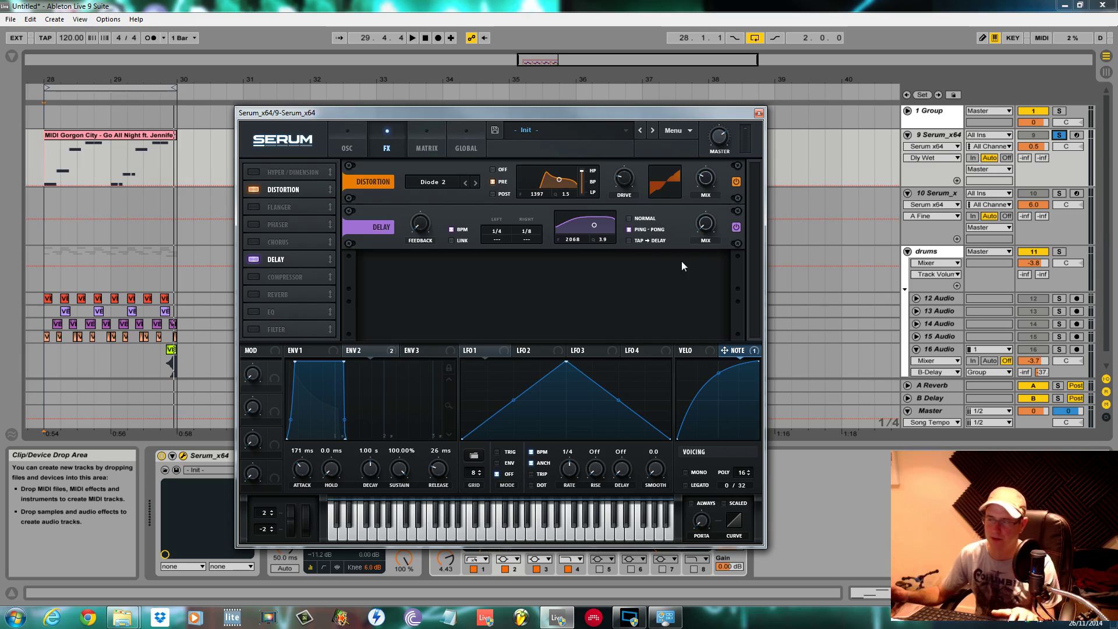
key("space")
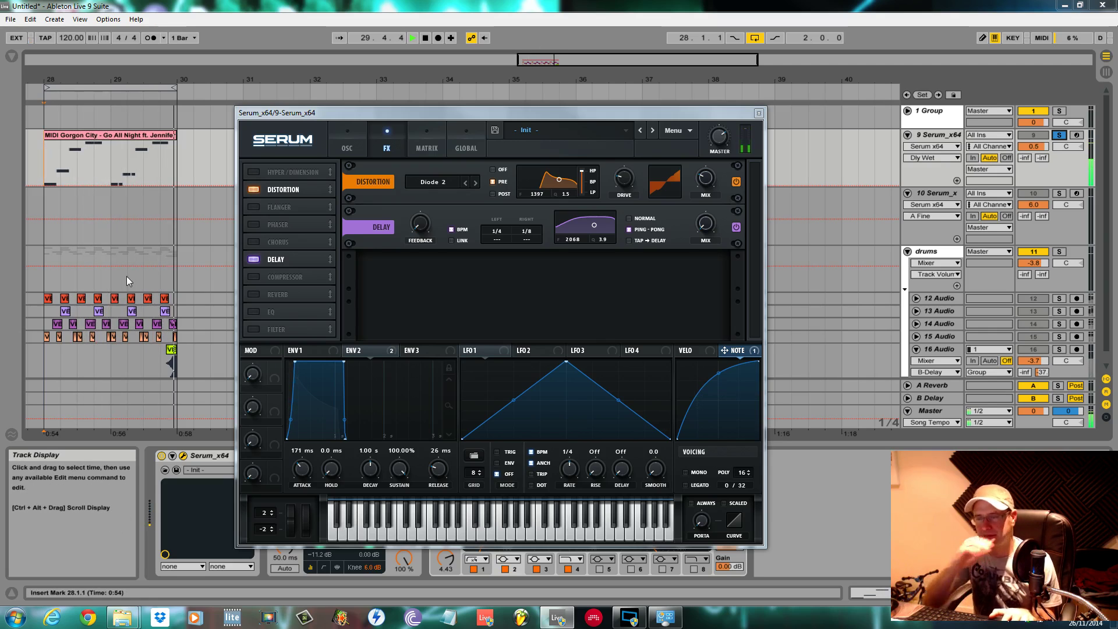
key("space")
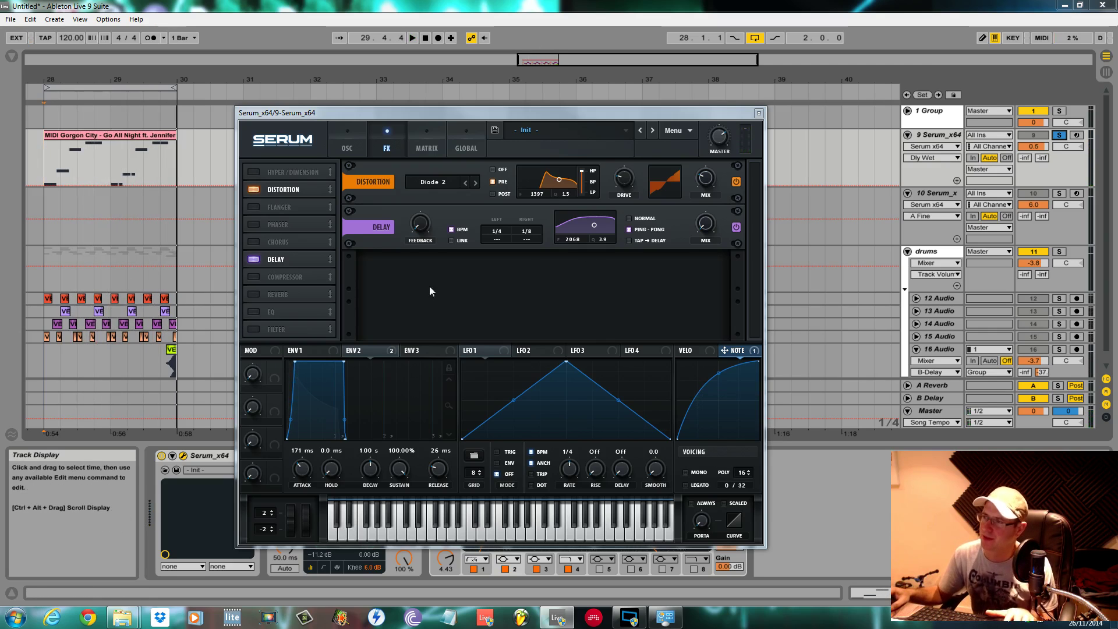
- Assign Macro 1 to both the Delay FEEDBACK and Delay MIX knobs
left_click(259, 382)
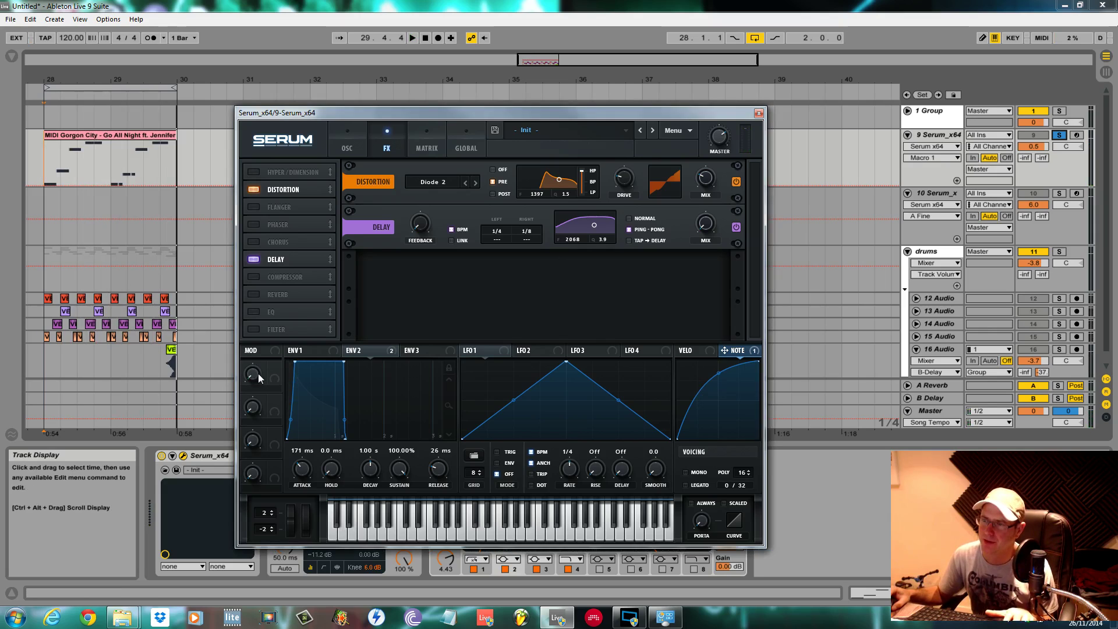
mouse_move(271, 377)
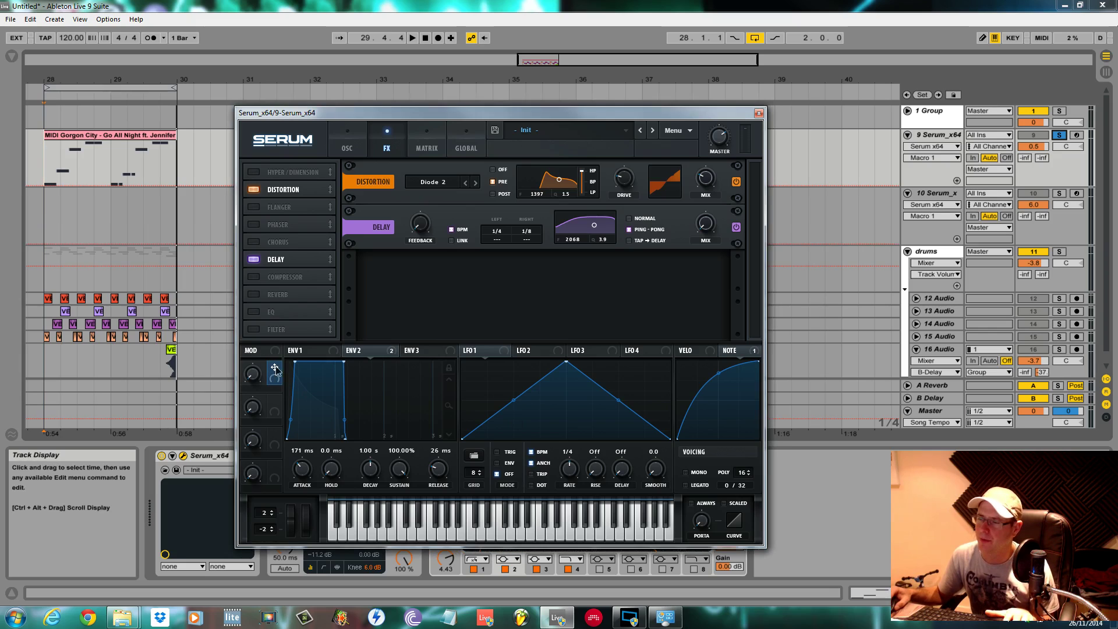
left_click_drag(421, 226, 411, 259)
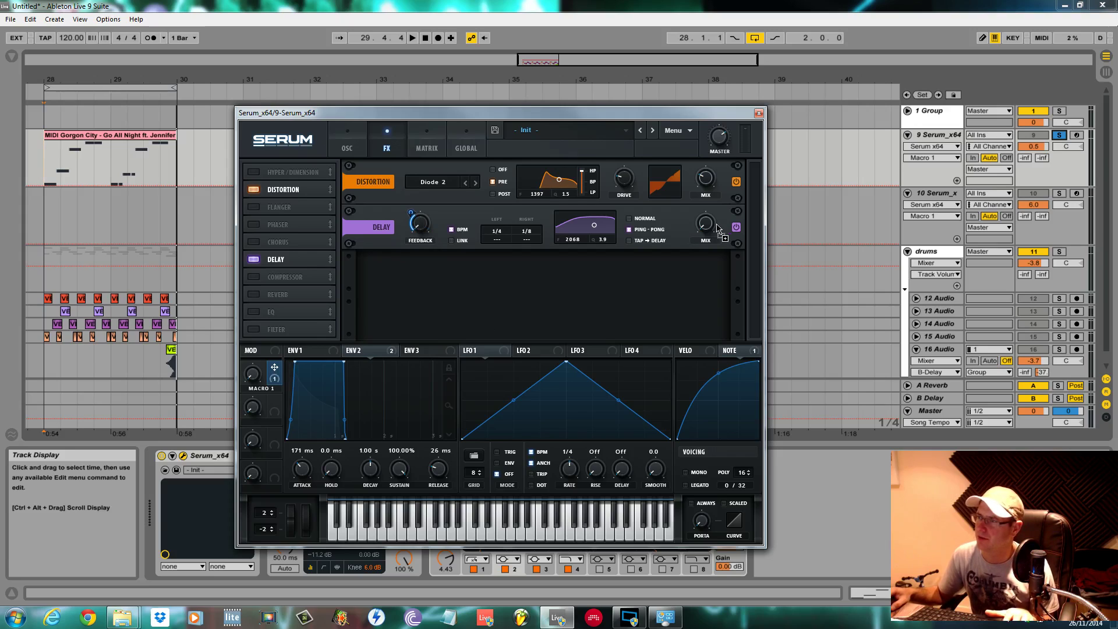
left_click_drag(718, 229, 698, 220)
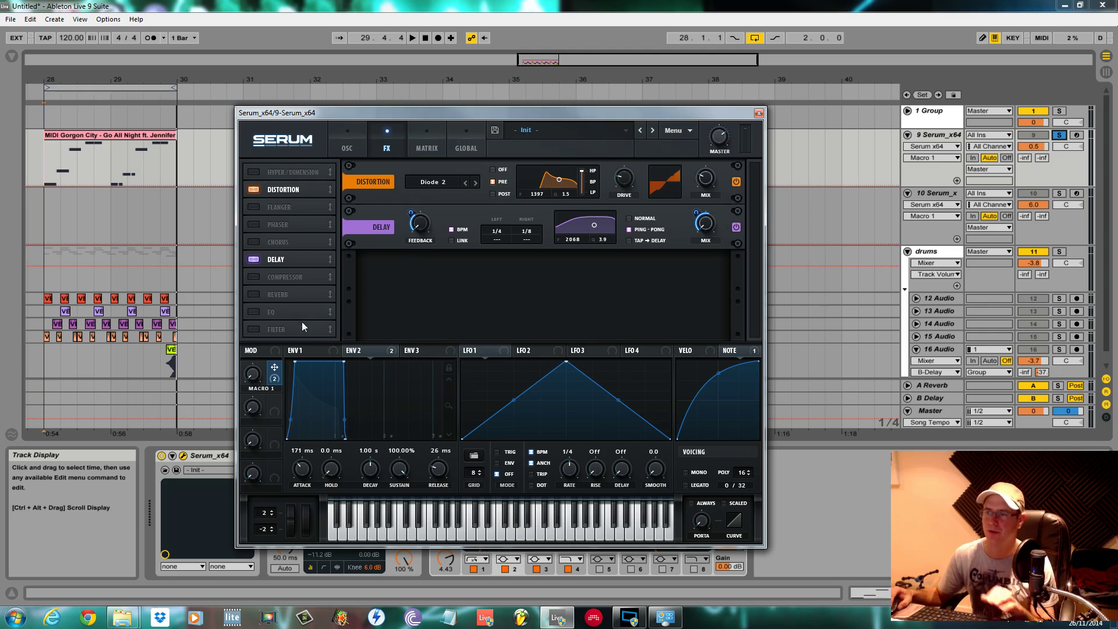
- Play the loop and audition it with Macro 1 raised to 60%
key("space")
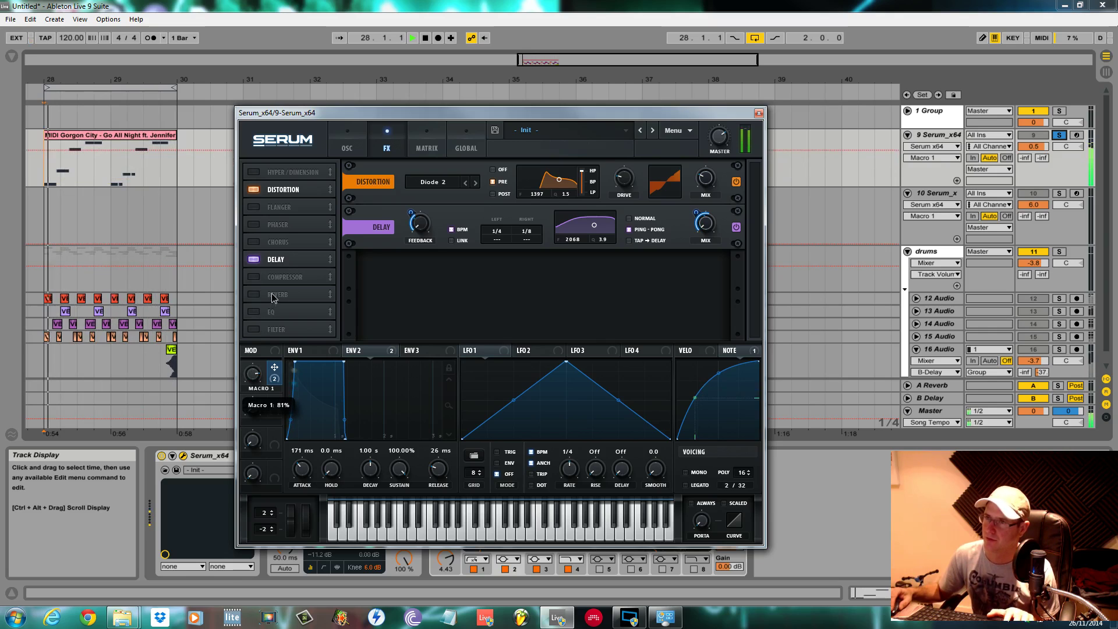
key("space")
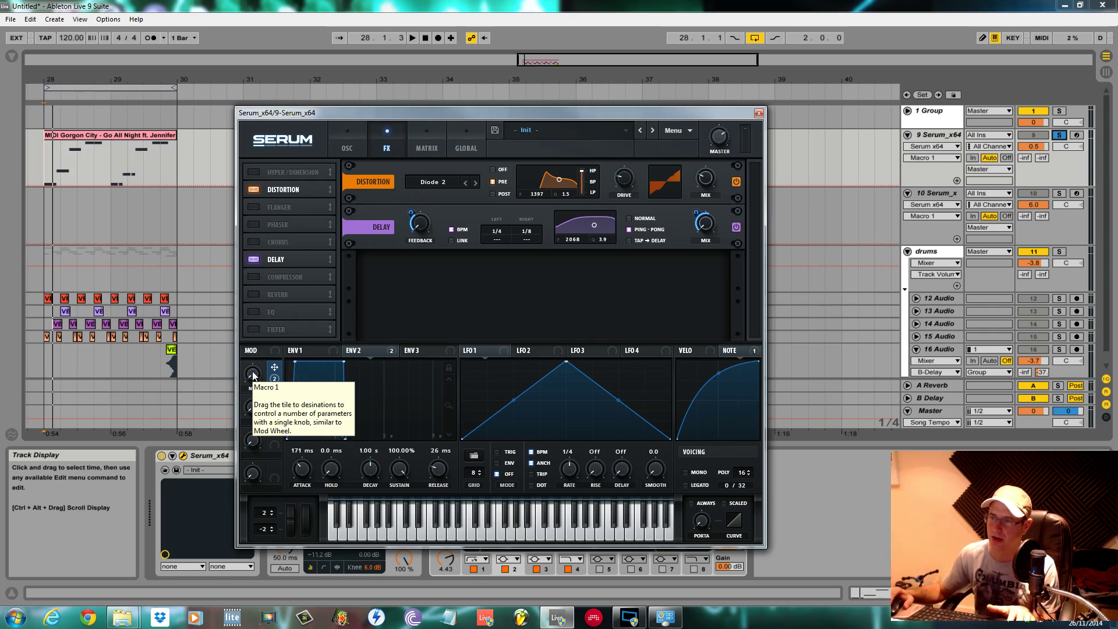
left_click_drag(253, 375, 265, 433)
key("space")
key("space")
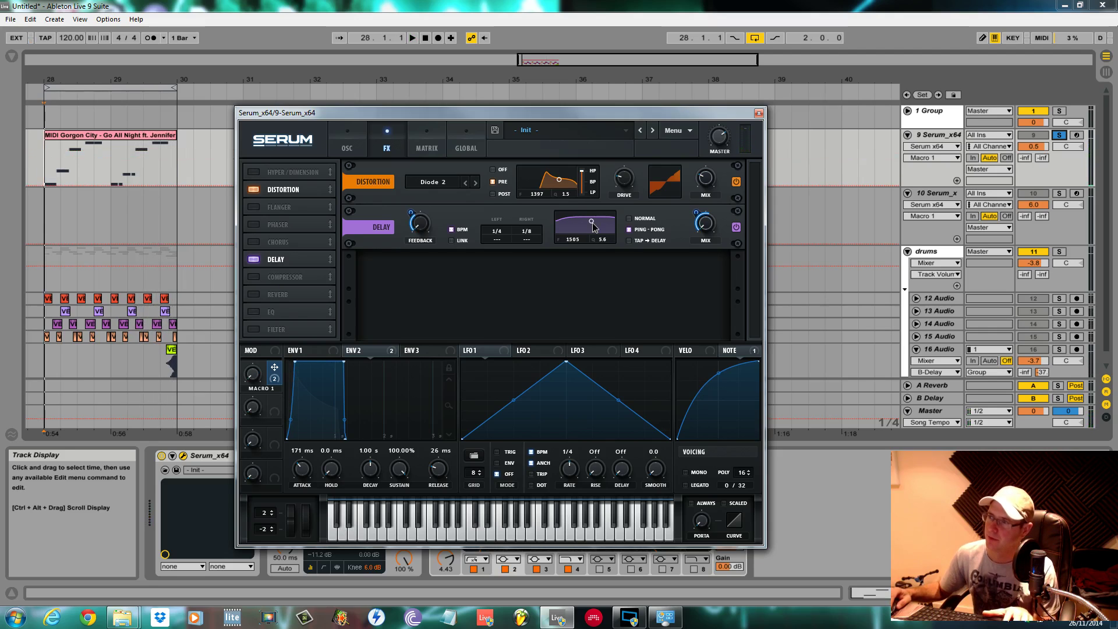
- Raise the delay filter to about 3725 Hz while trying Macro 1 at 40%
left_click_drag(593, 223, 610, 226)
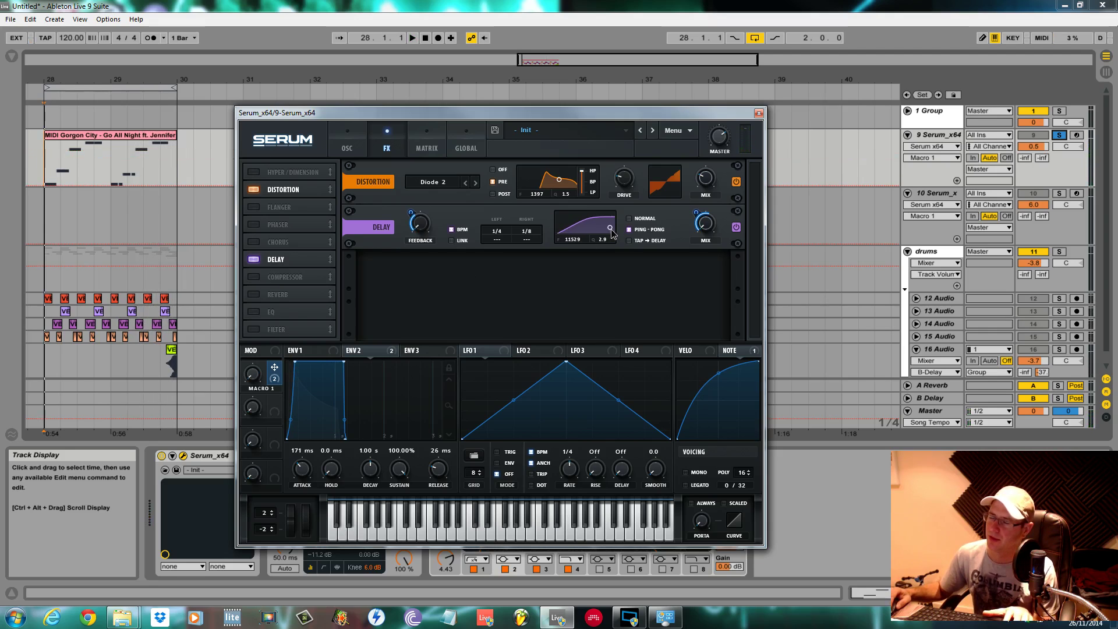
key("space")
left_click_drag(254, 406, 276, 303)
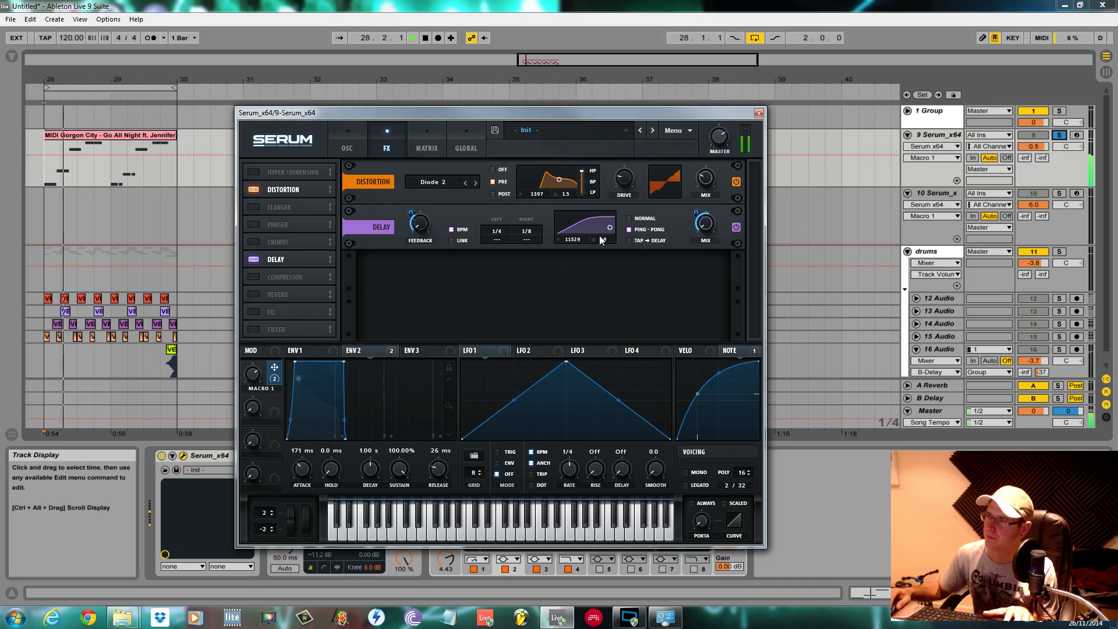
left_click_drag(611, 227, 605, 228)
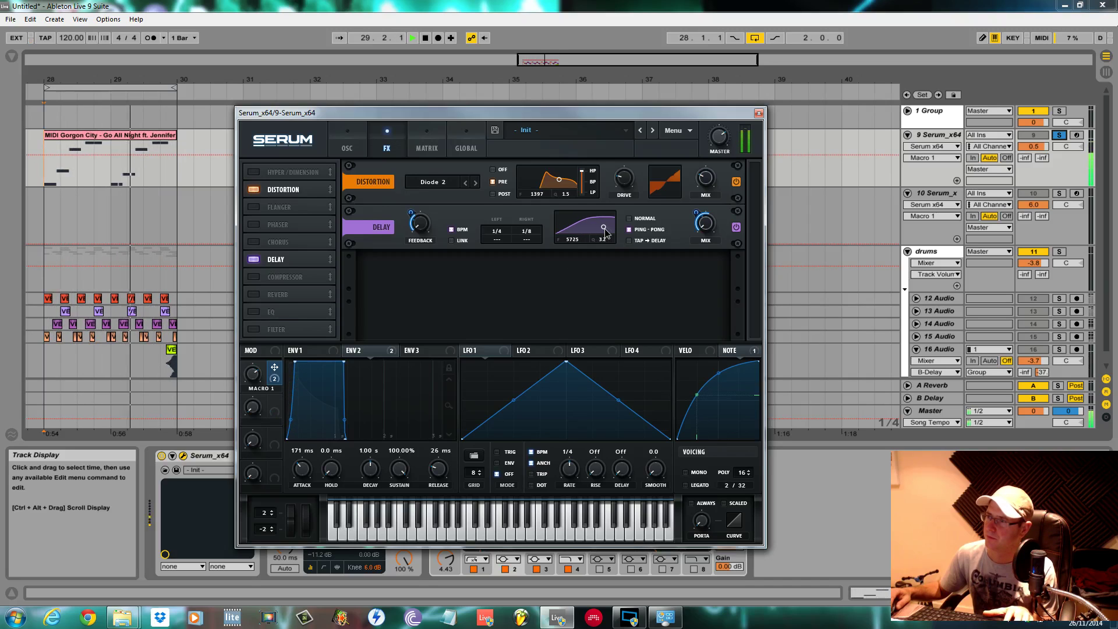
- Rename Macro 1 to MACRODELAY 1 and view its Dly_Feed and Dly_Wet matrix routings
key("space")
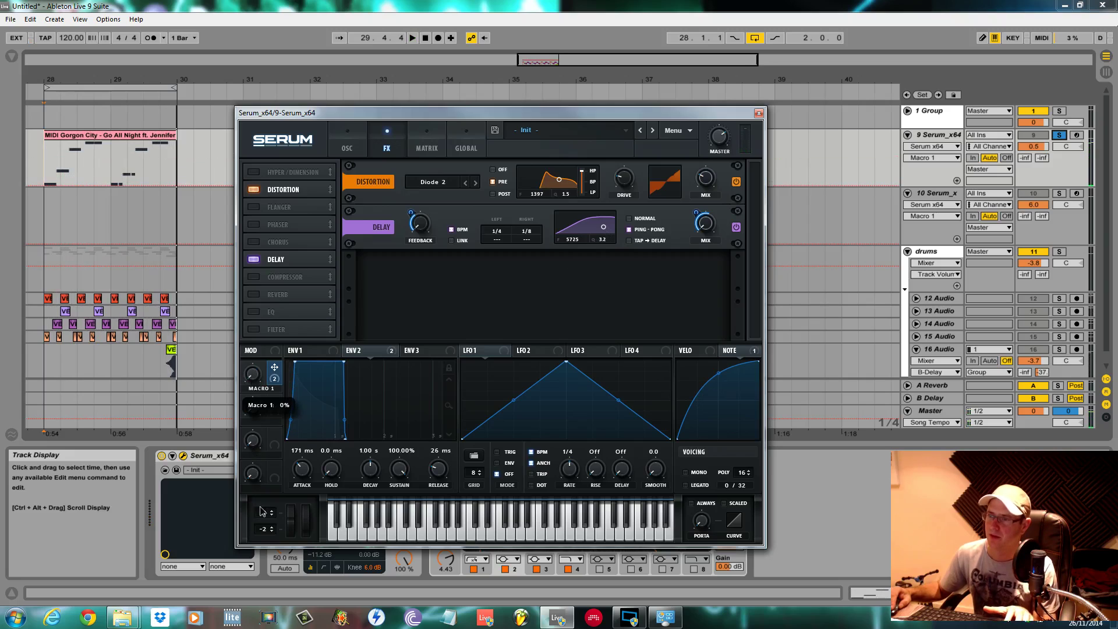
double_click(260, 388)
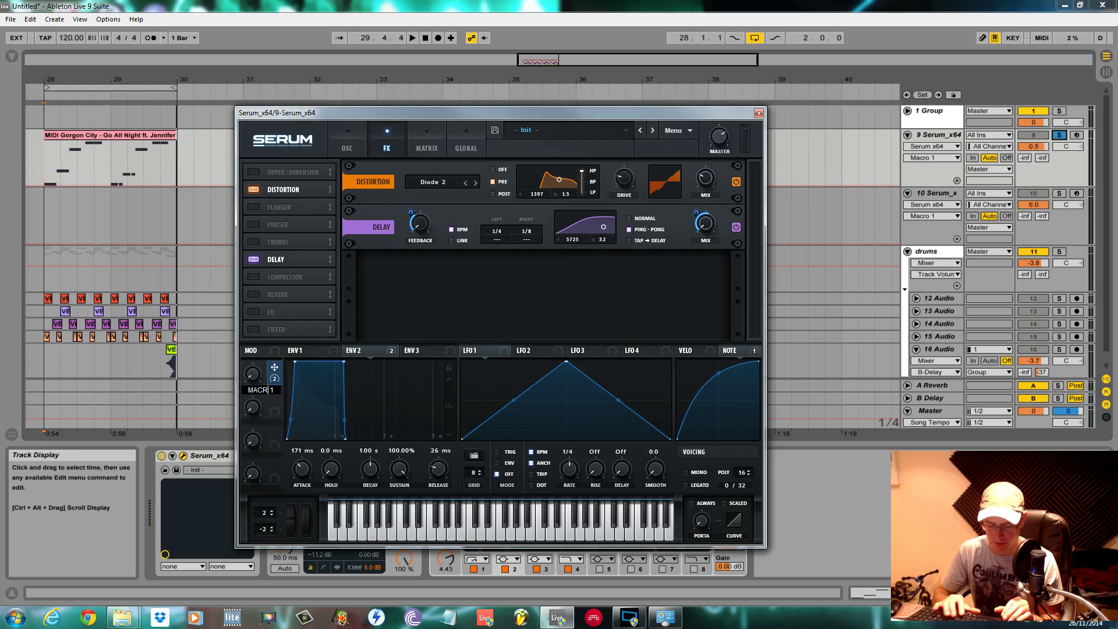
type("o")
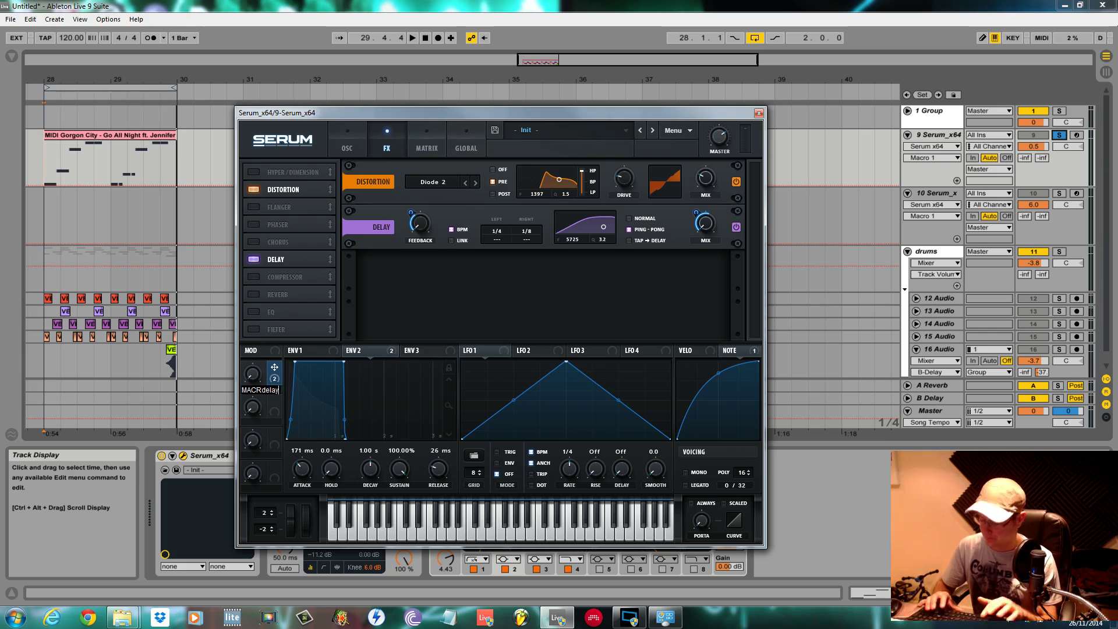
key("Return")
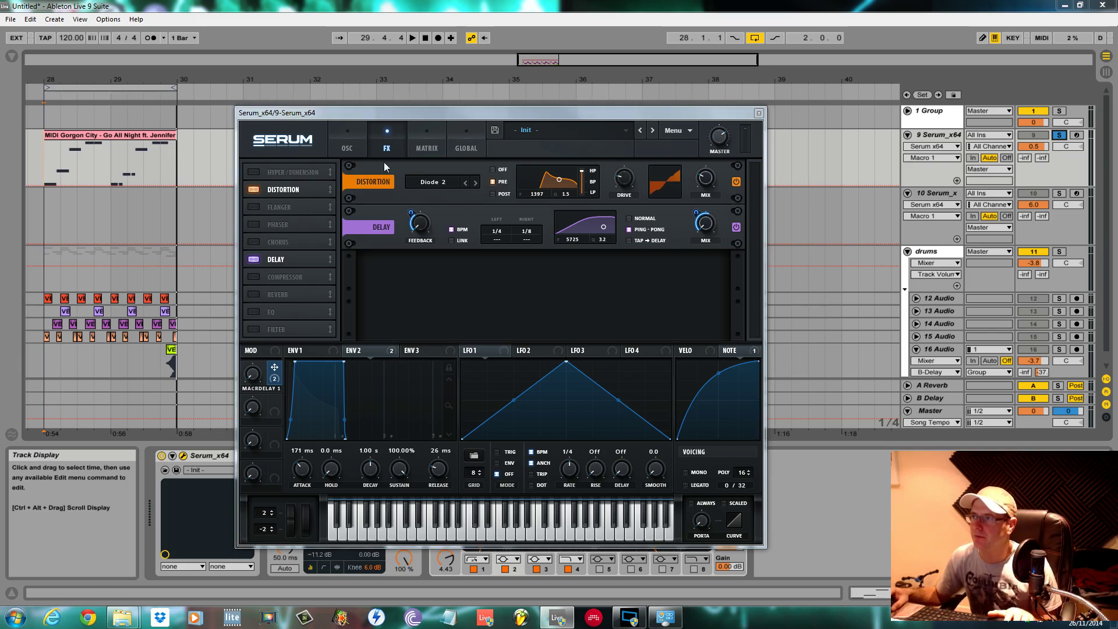
left_click(413, 153)
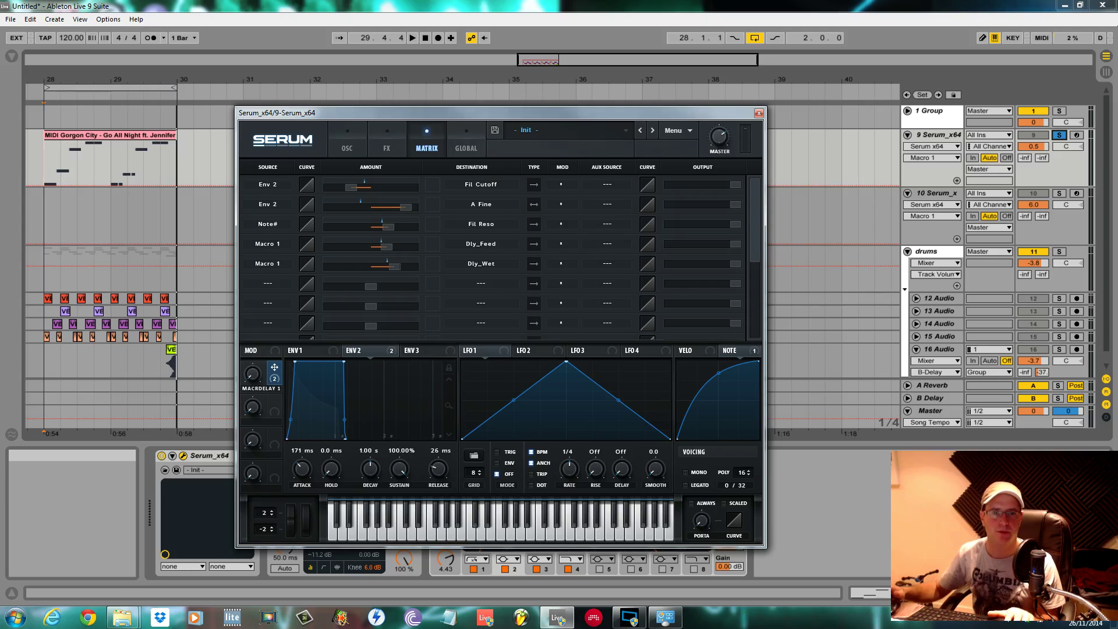
- Back on the OSC page, assign Macro 2 to the filter cutoff at -10 depth
left_click(345, 139)
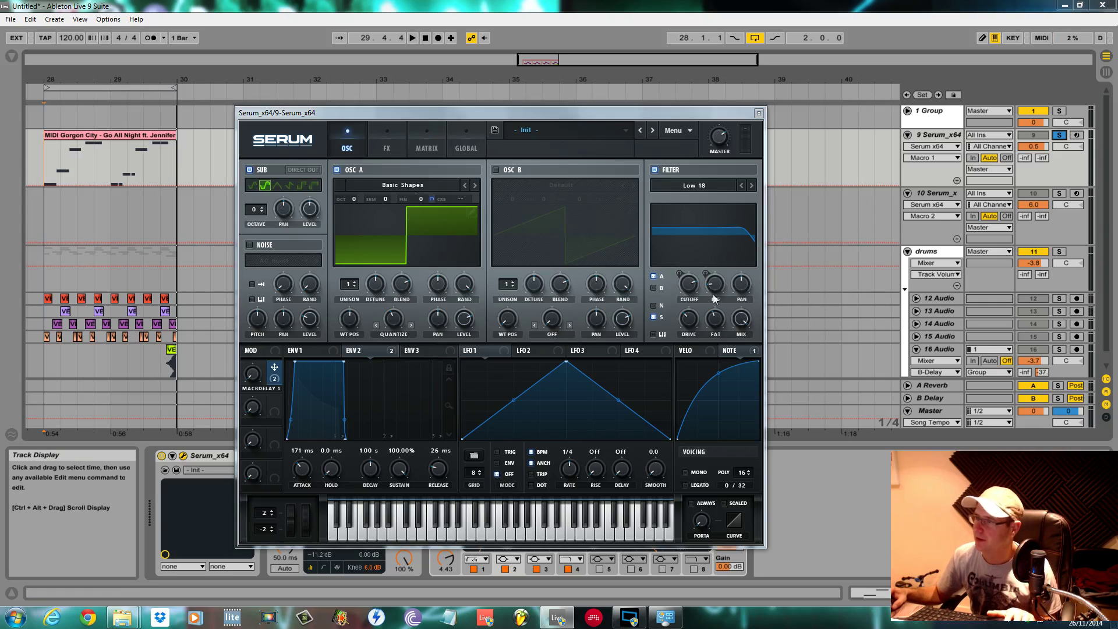
left_click(260, 407)
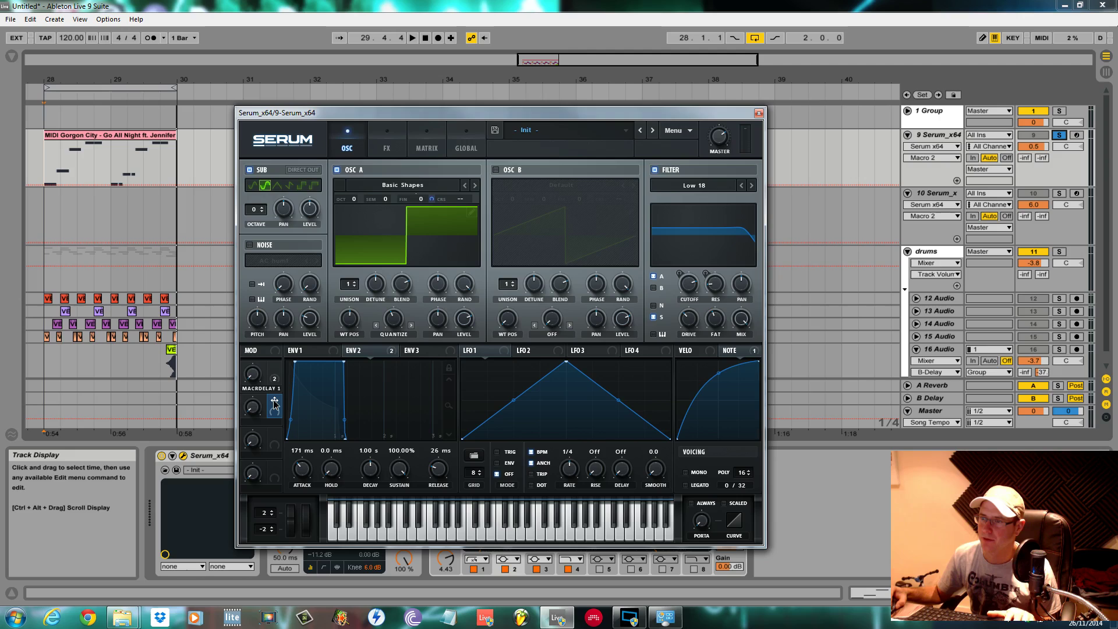
left_click_drag(274, 401, 695, 280)
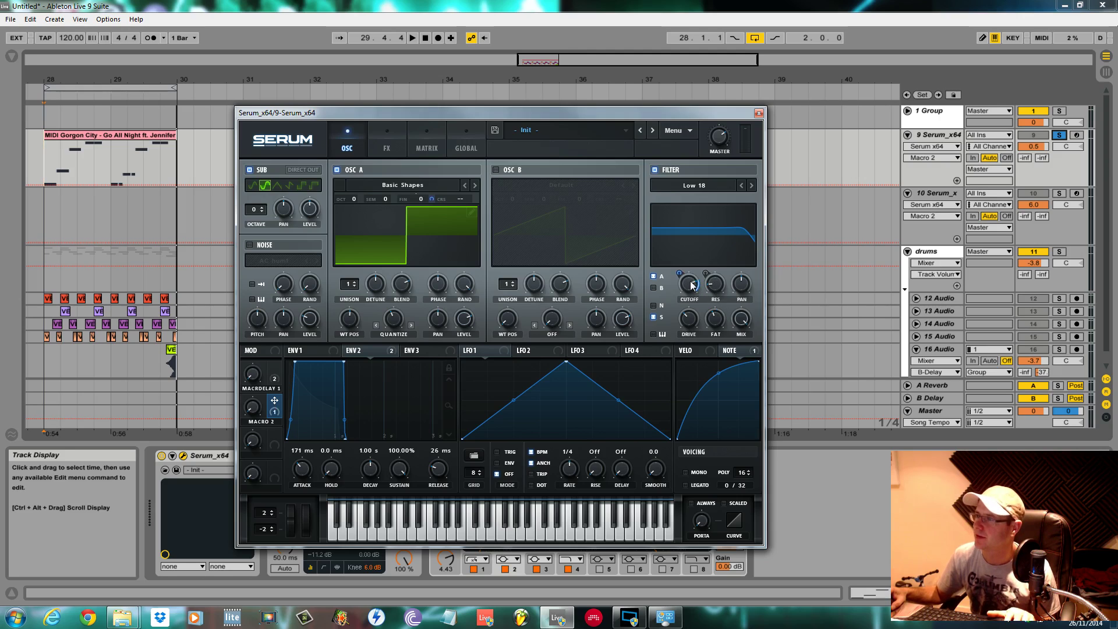
left_click_drag(690, 275, 681, 291)
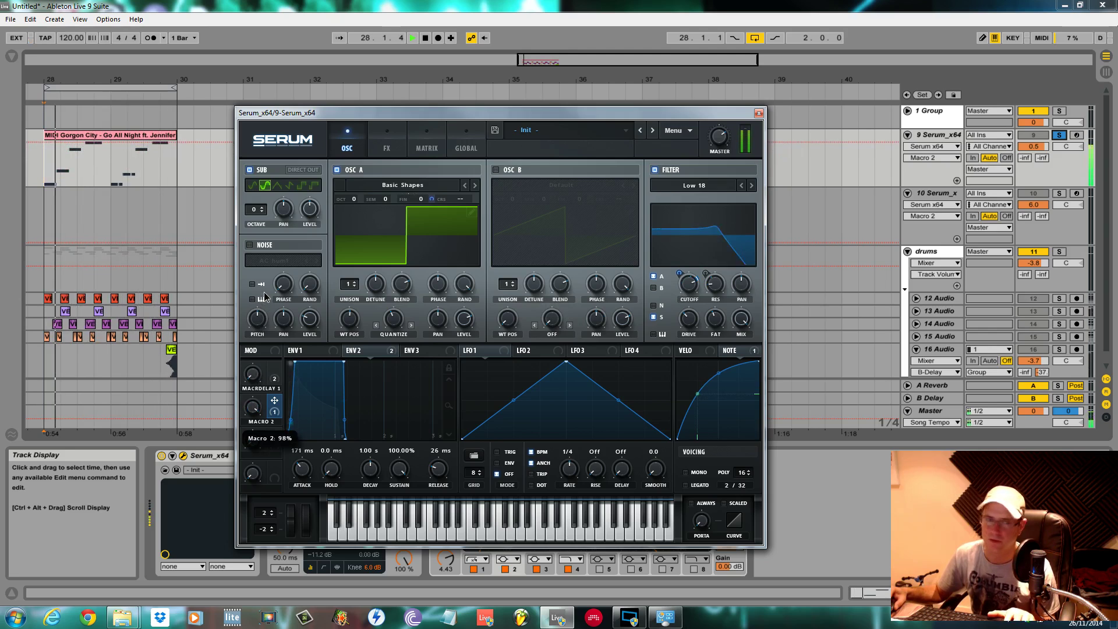
- Rename Macro 2 to SUB/PLUCK and play the bass loop to hear it
key("space")
double_click(261, 422)
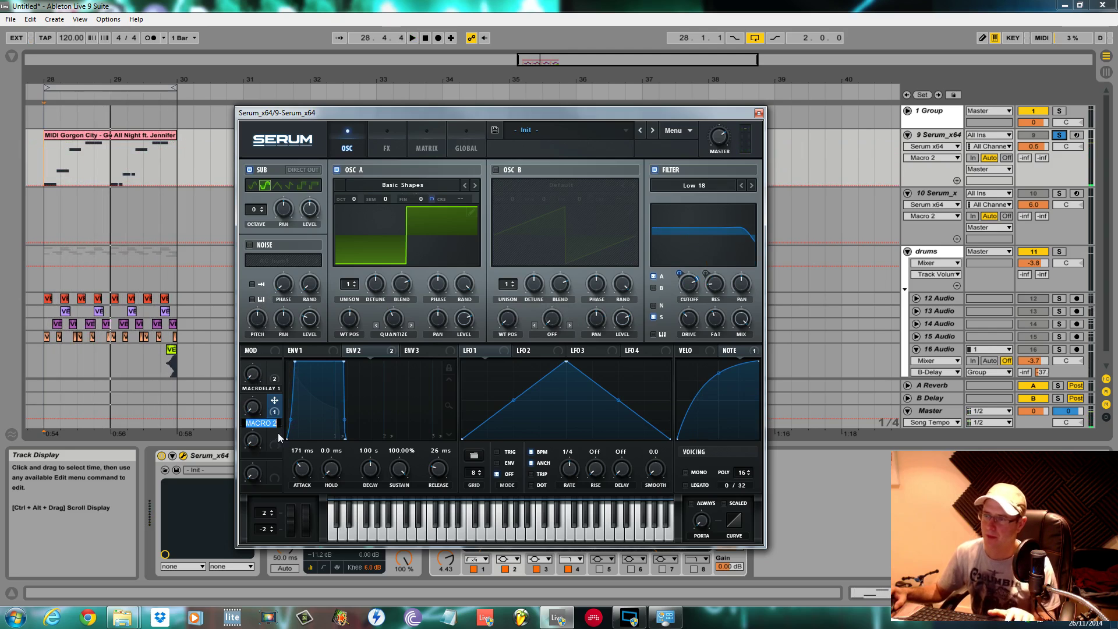
type("su")
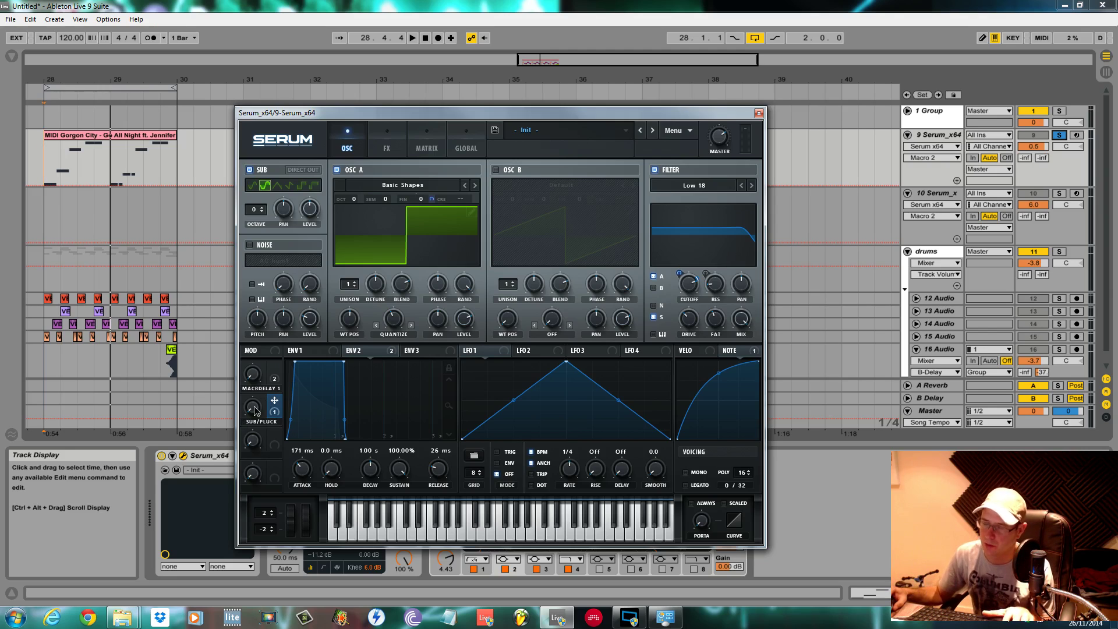
key("space")
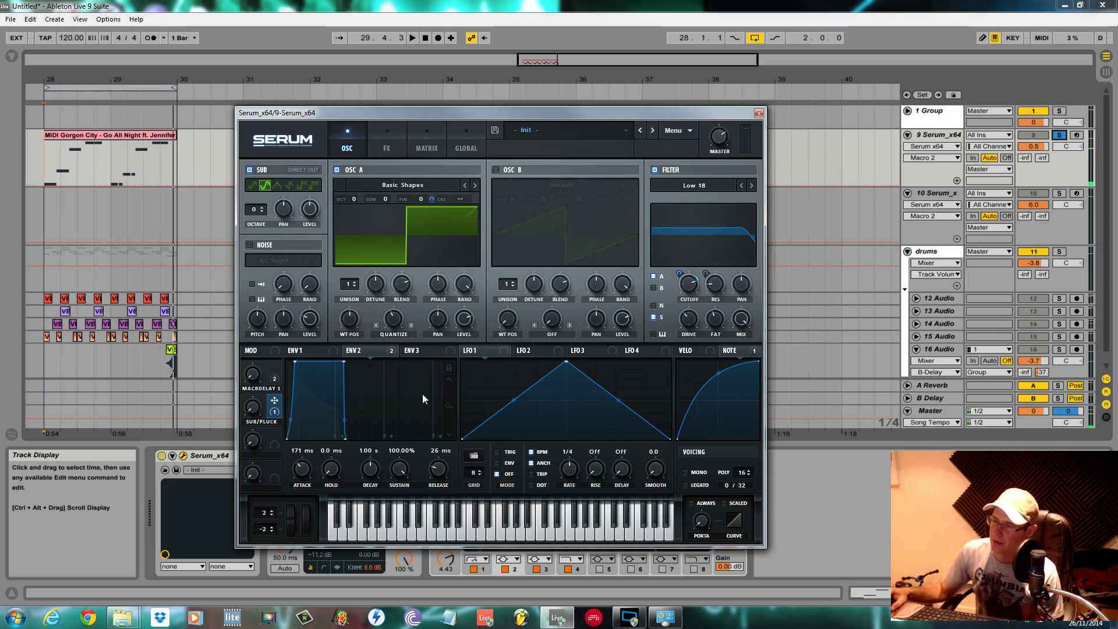
- Route MACRODELAY 1 to filter resonance too, then sweep the macros during playback
left_click_drag(274, 401, 553, 359)
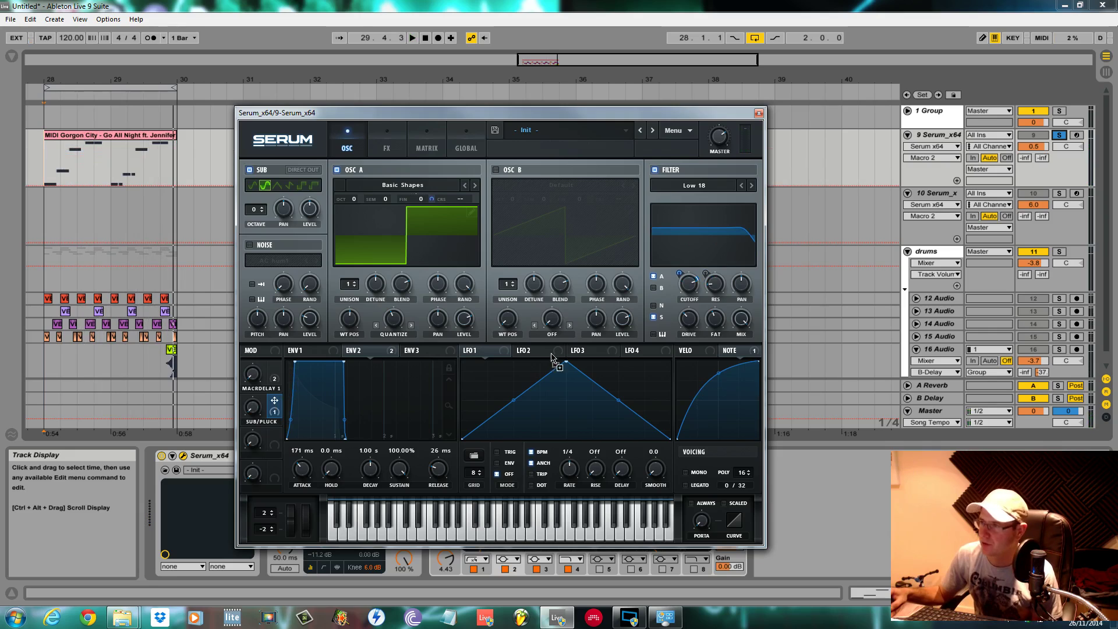
left_click_drag(720, 286, 707, 327)
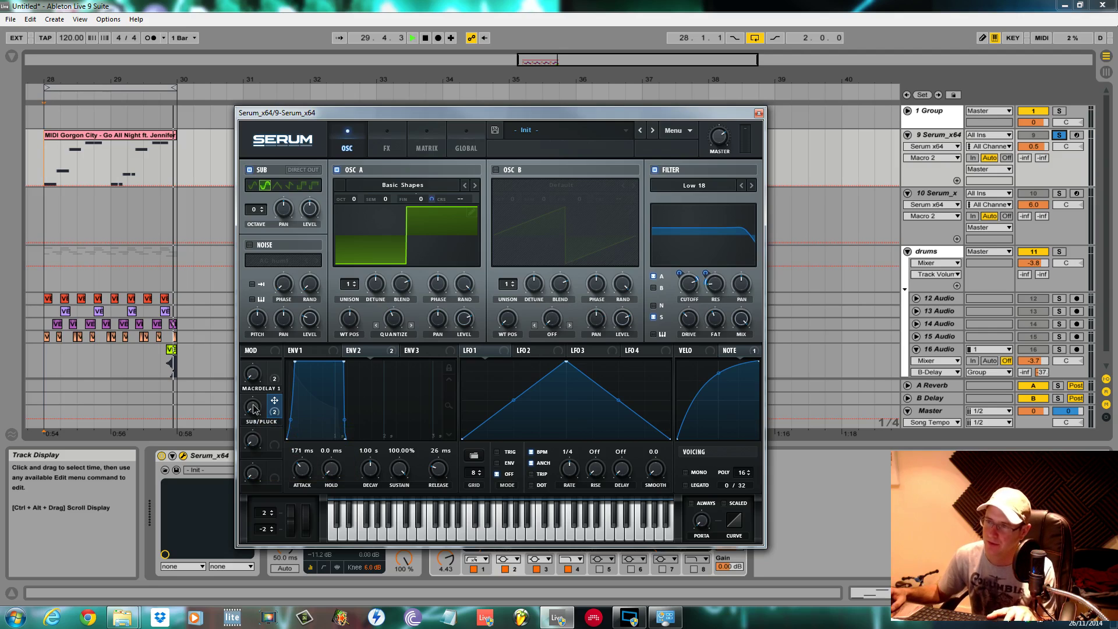
left_click_drag(253, 409, 261, 289)
key("space")
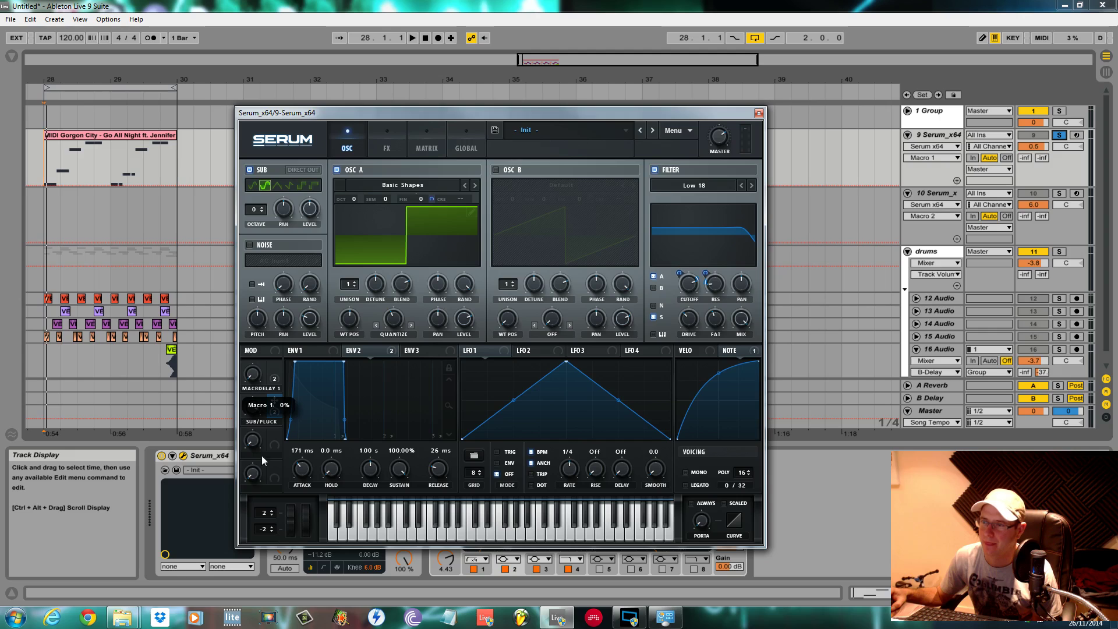
left_click(253, 408)
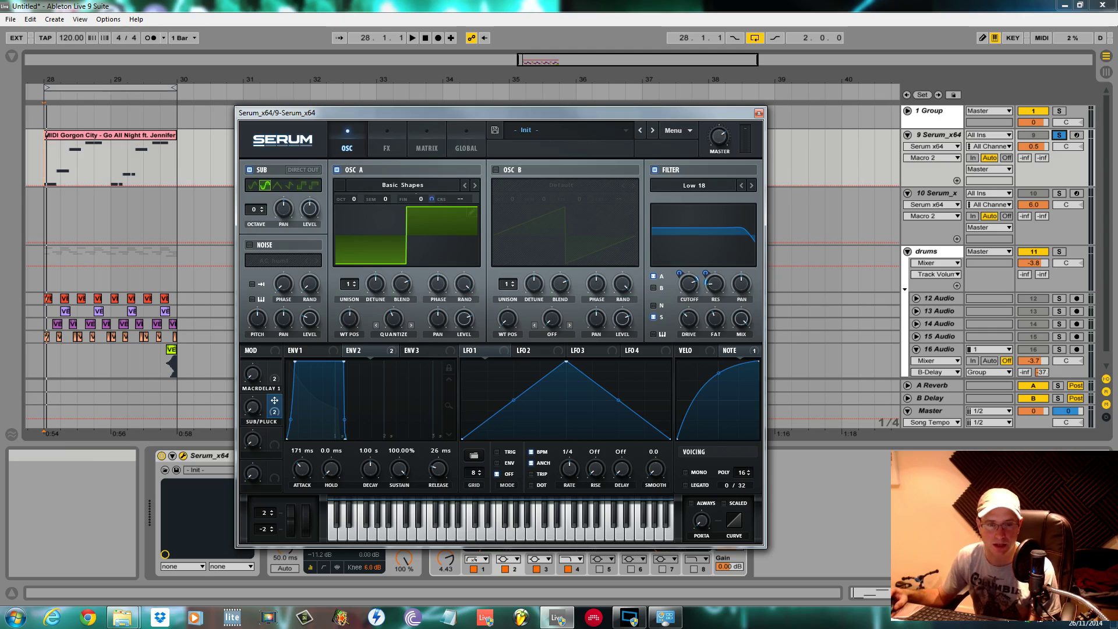
- Audition the bass with MONO voicing, revert to polyphonic, and return to the FX page
left_click(686, 472)
key("space")
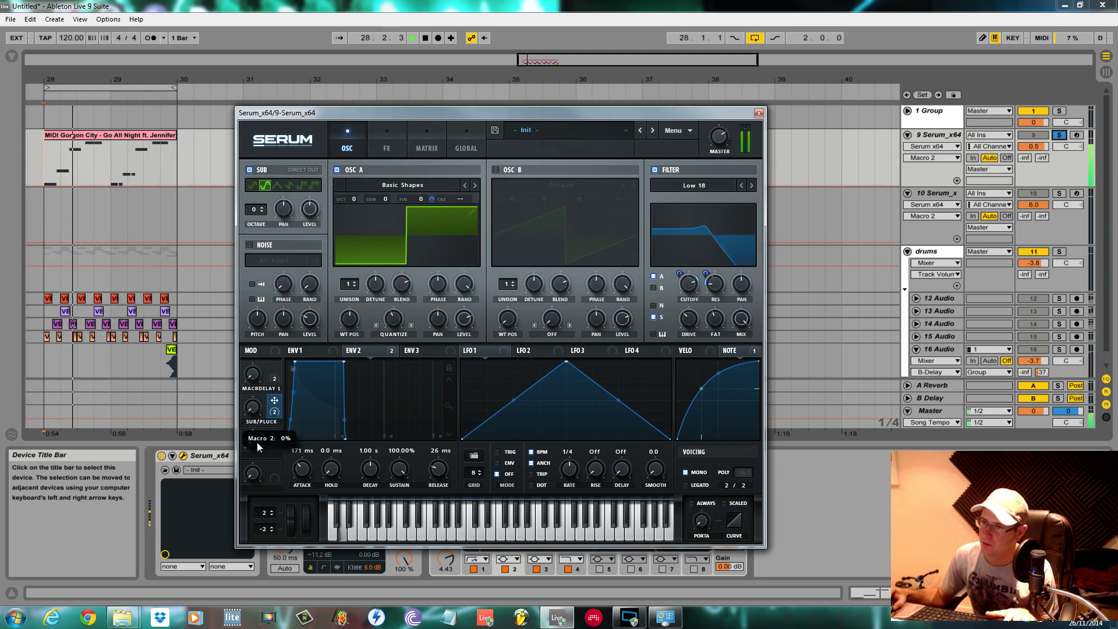
left_click(684, 471)
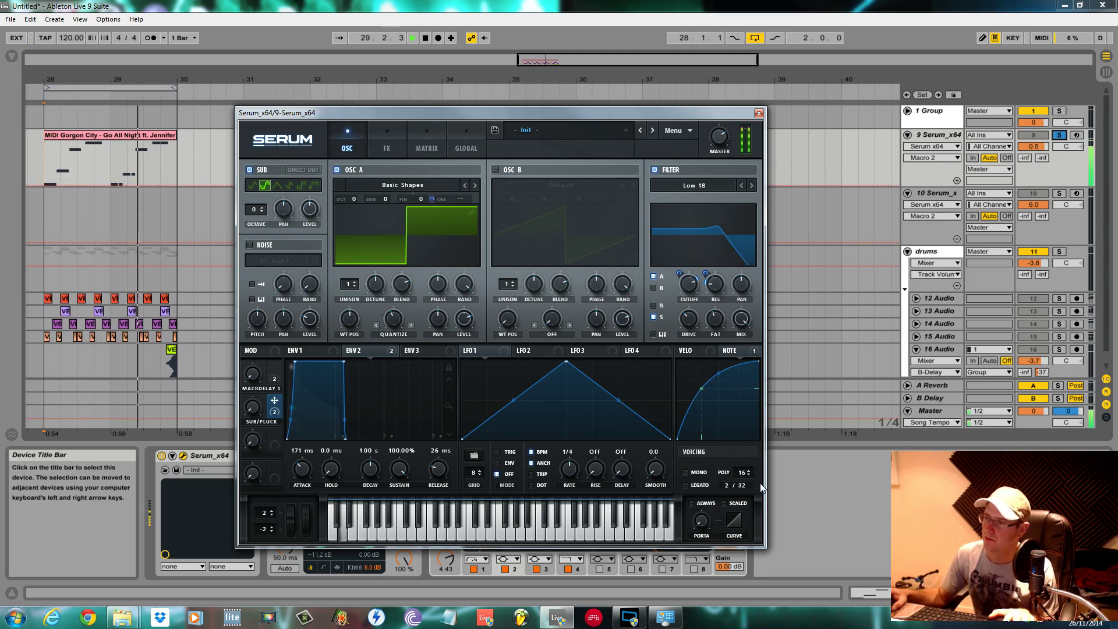
key("space")
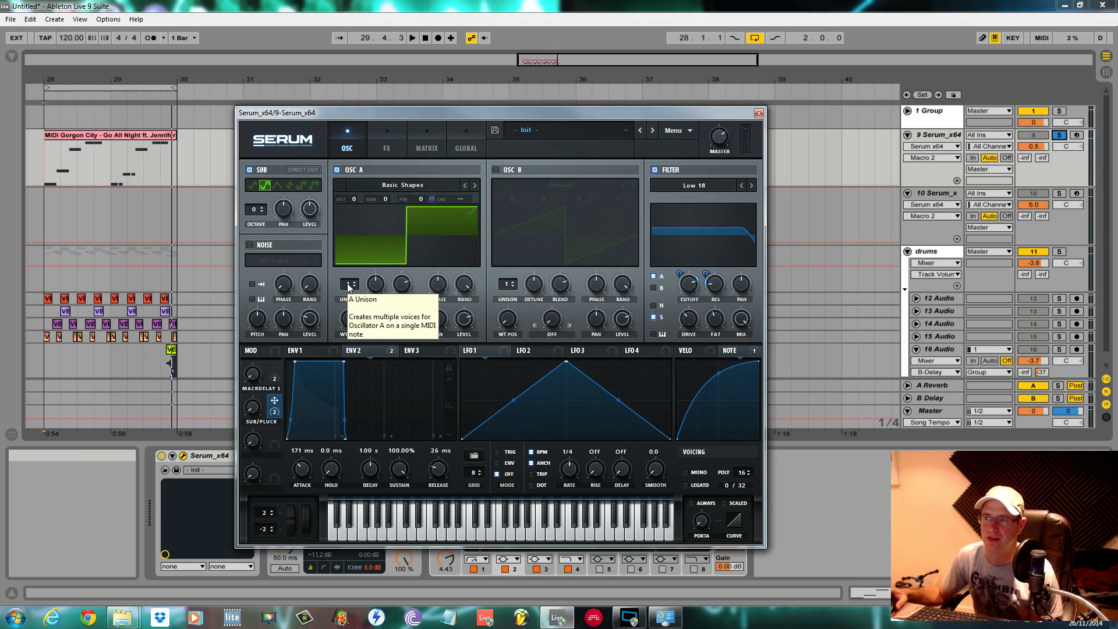
left_click(385, 146)
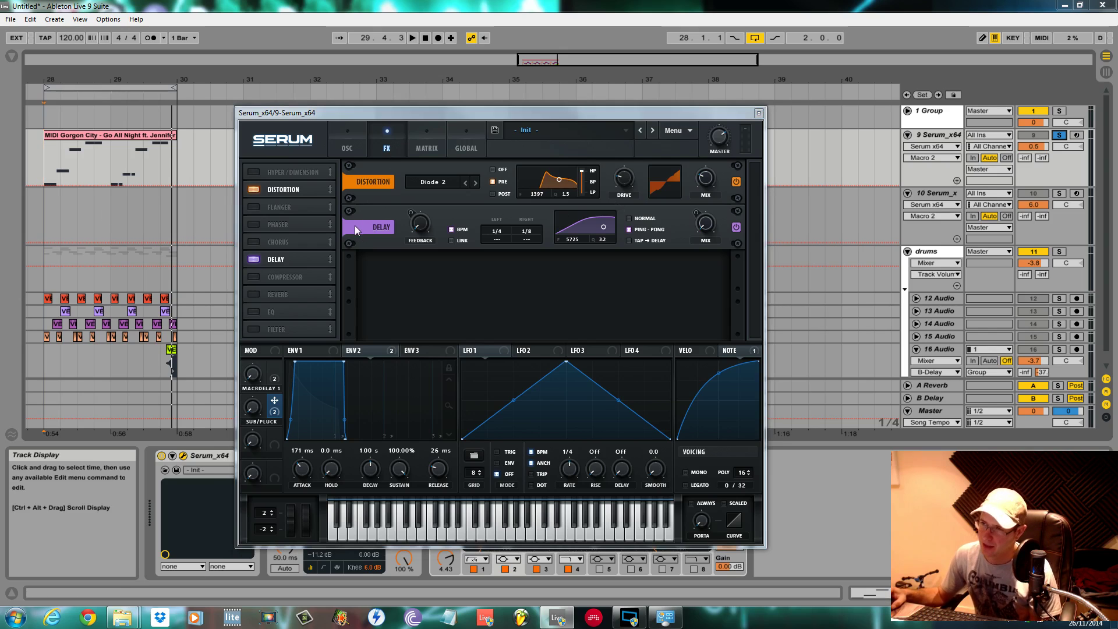
- Play the loop while raising MACRODELAY 1 to bring in the delay
left_click(257, 382)
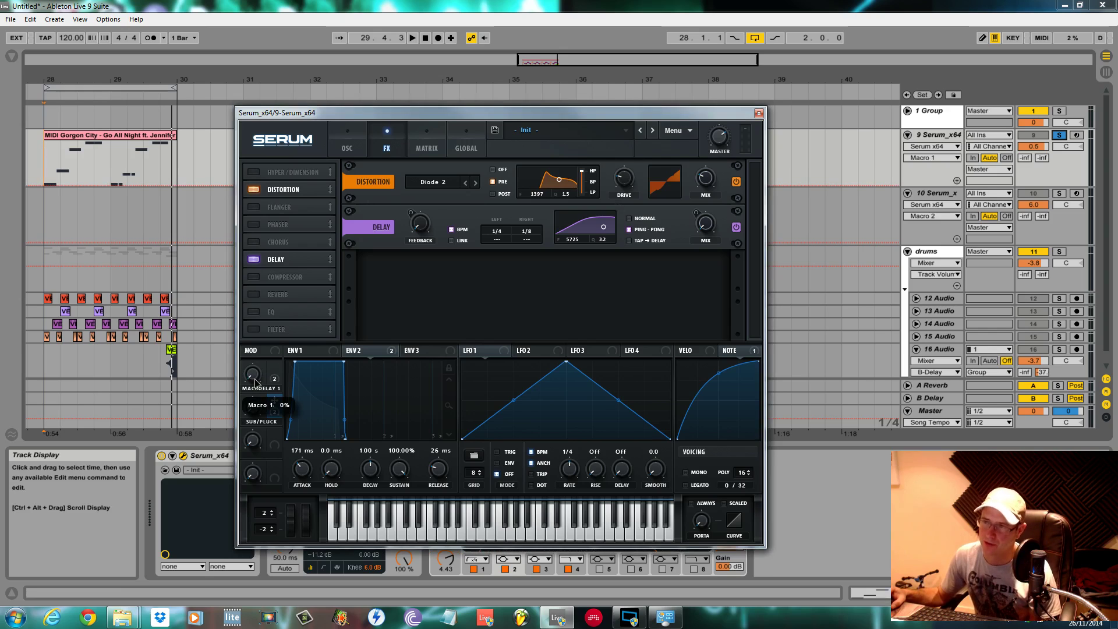
key("space")
left_click_drag(256, 377, 254, 266)
key("space")
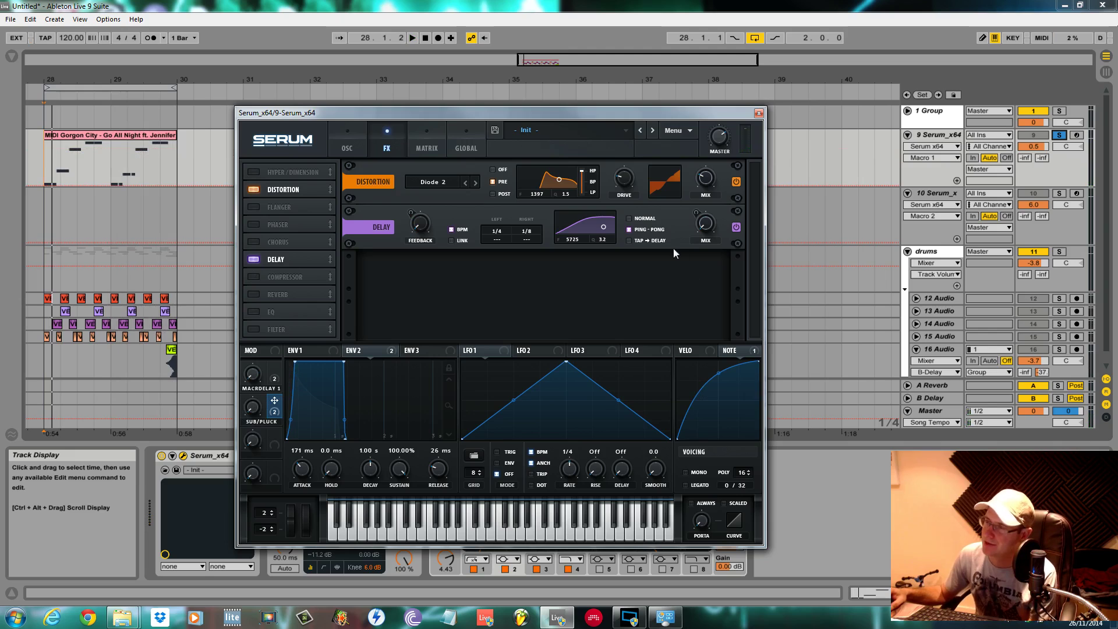
- Raise SUB/PLUCK to about 44%, replay the loop, and reposition the Serum window
left_click_drag(252, 412, 1062, 136)
key("space")
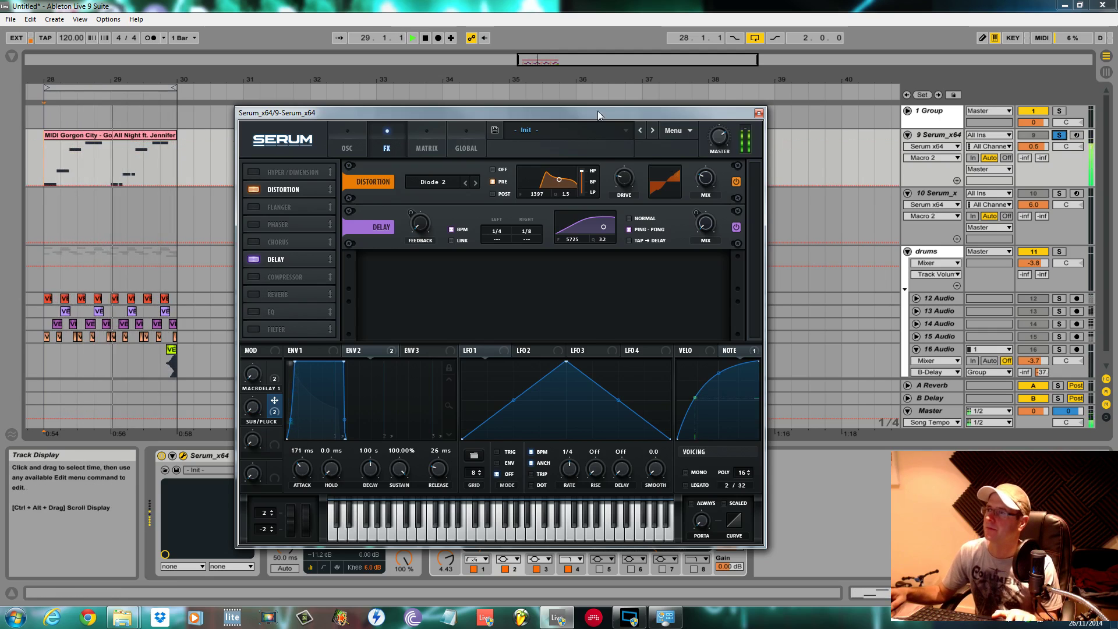
left_click_drag(304, 112, 329, 82)
- Unsolo the Serum bass on track 9 and replay with the full mix
left_click(373, 114)
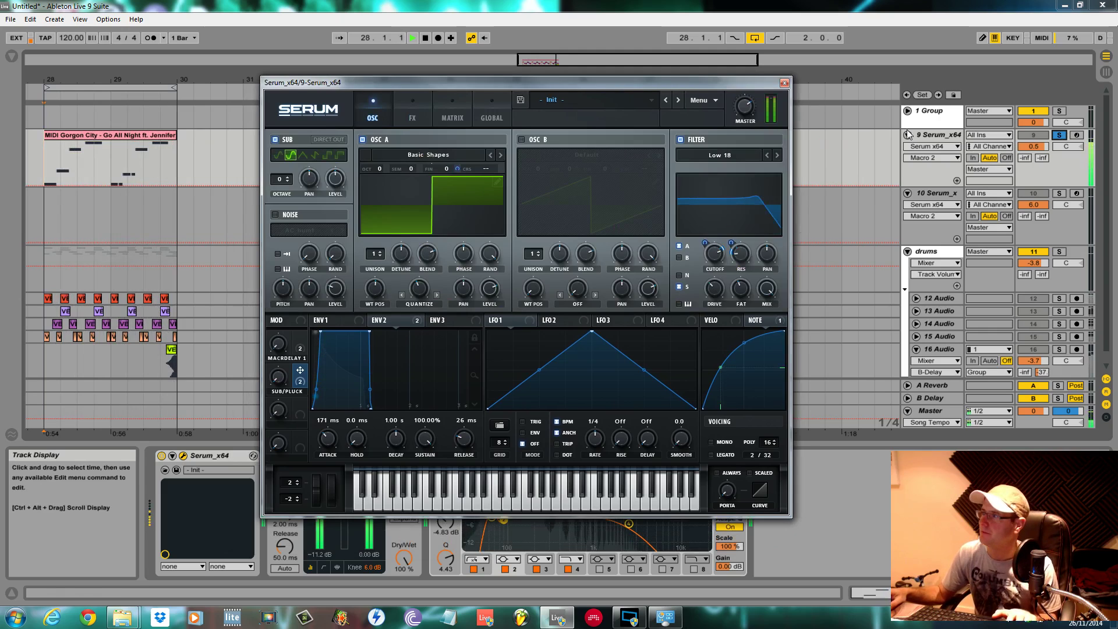
key("space")
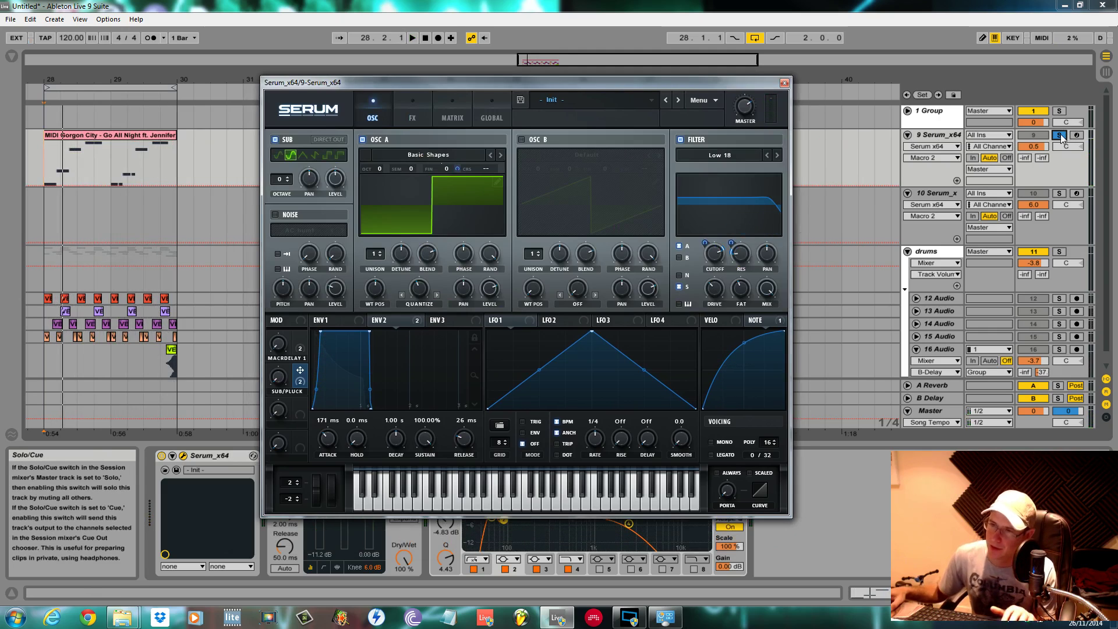
left_click(1060, 135)
key("space")
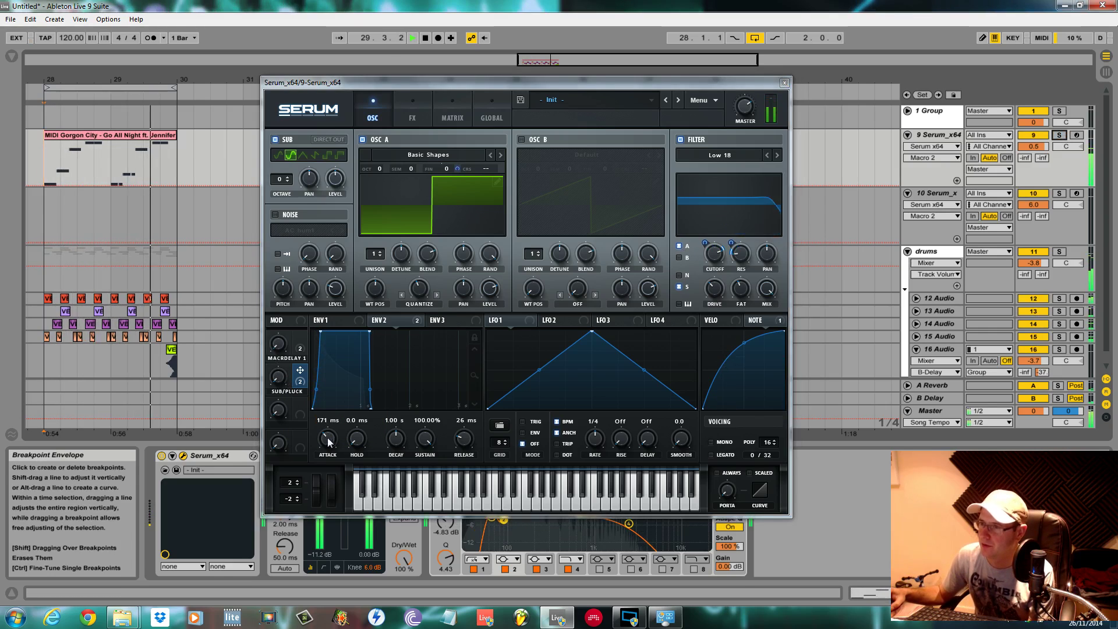
- Lengthen Envelope 2's attack to 232 ms, tweak MACRODELAY 1 and raise SUB/PLUCK to 77%
left_click_drag(326, 440, 329, 450)
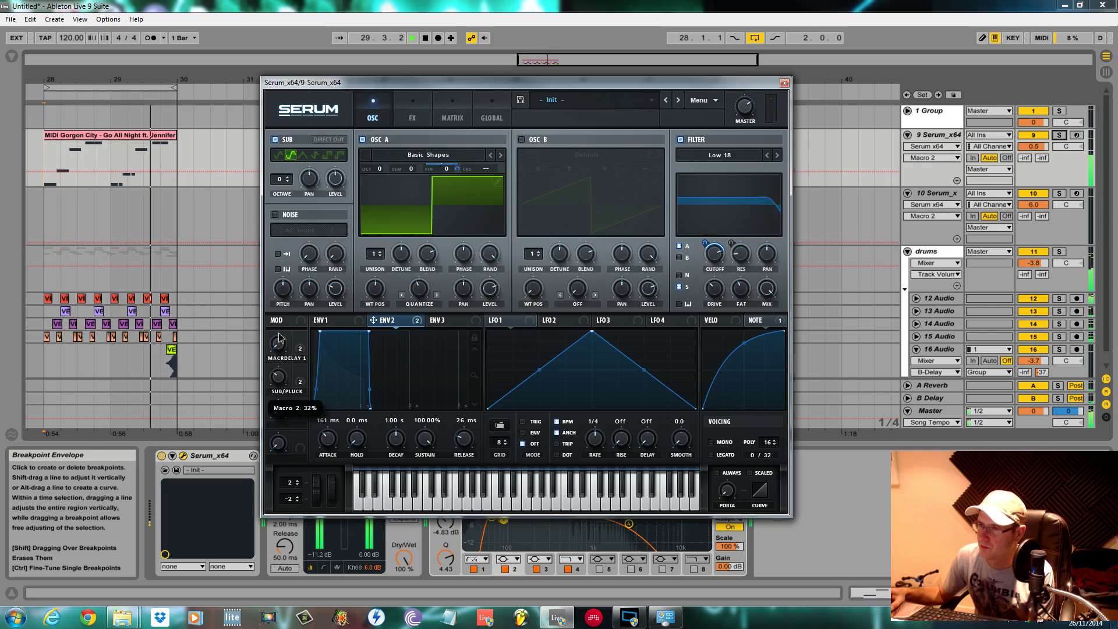
left_click_drag(289, 394, 289, 248)
left_click_drag(289, 379, 296, 448)
left_click(278, 377)
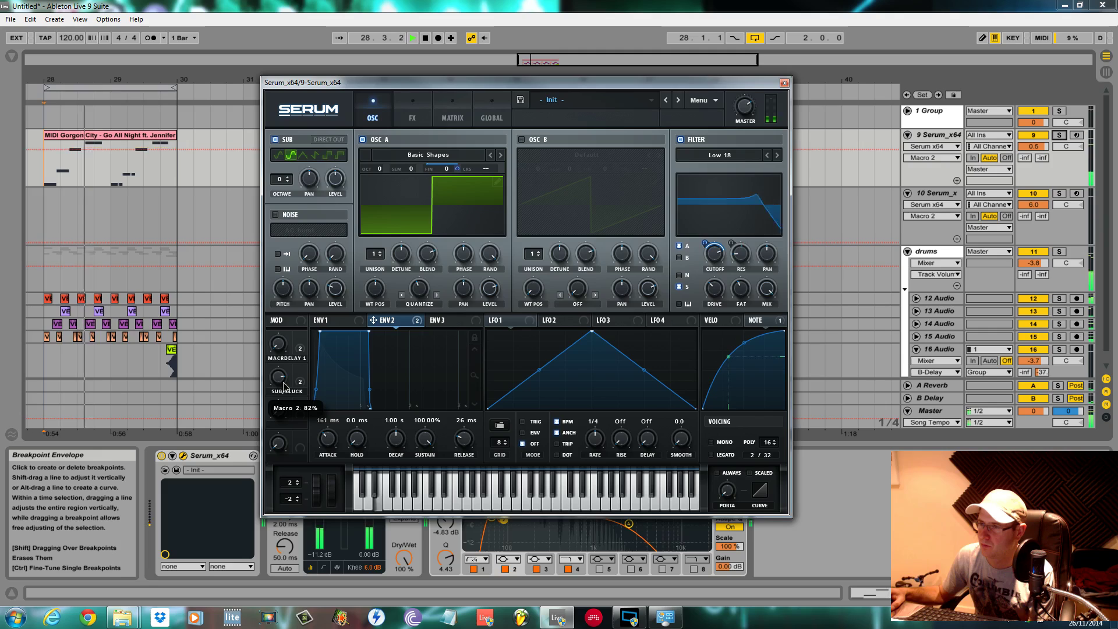
- Lower Envelope 1's sustain from -15.4 dB to -12.5 dB, then check the macro values
left_click(326, 319)
left_click_drag(340, 334, 344, 360)
left_click(278, 343)
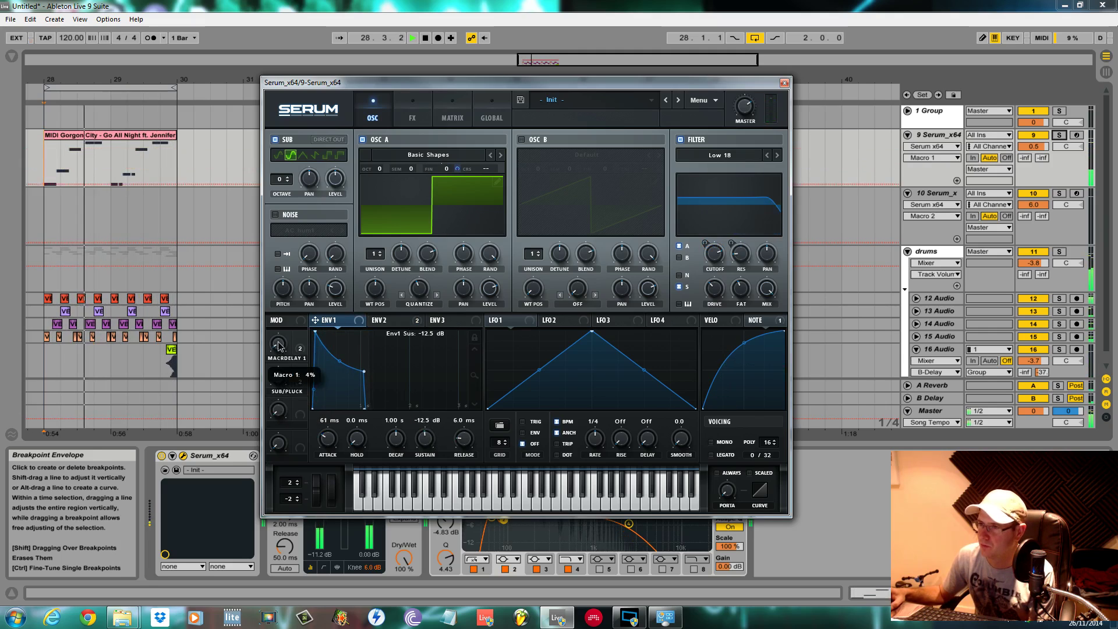
left_click(279, 377)
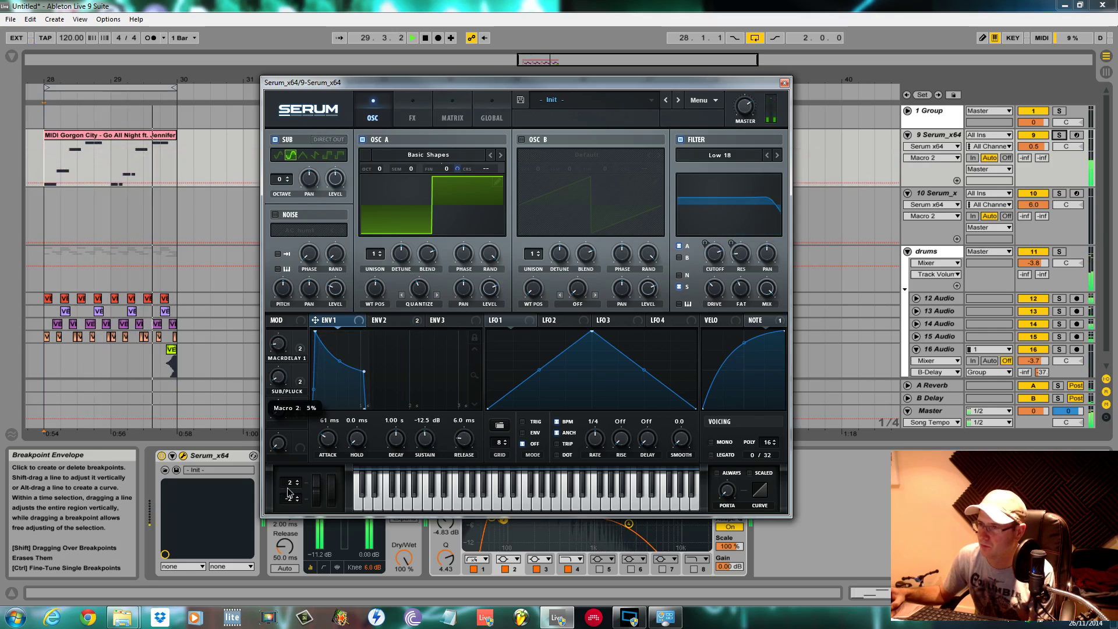
- Nudge the filter cutoff up to 90 Hz and bring MACRODELAY 1 from 88% to 0%
left_click(717, 263)
left_click_drag(717, 263, 719, 263)
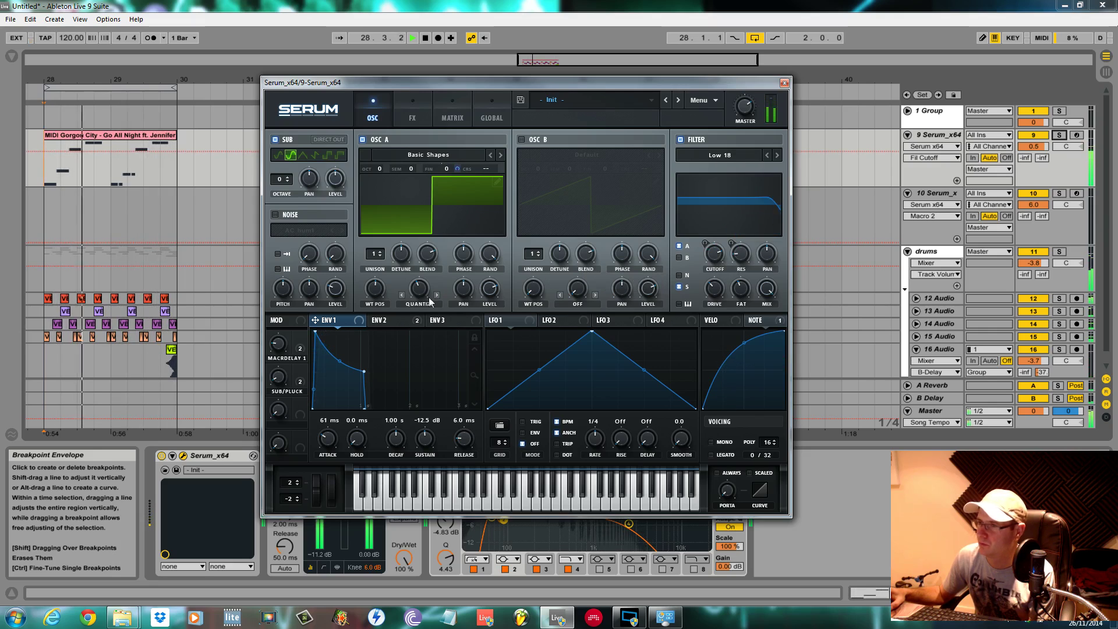
left_click(279, 343)
left_click_drag(290, 268, 277, 383)
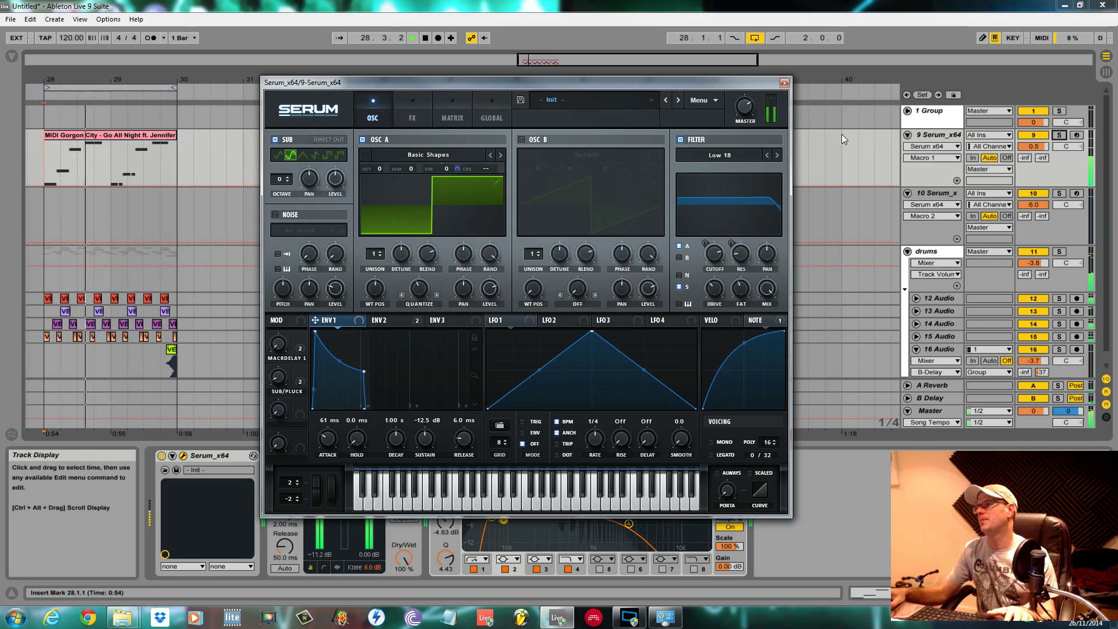
key("space")
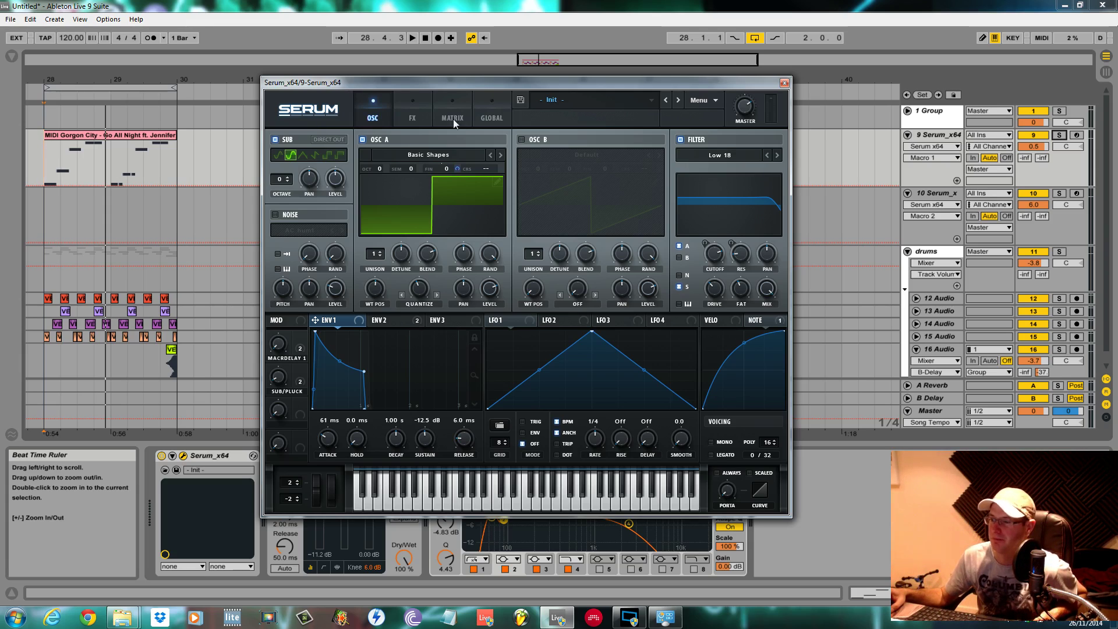
mouse_move(468, 86)
left_mouse_down()
mouse_move(427, 120)
mouse_move(451, 90)
left_mouse_up()
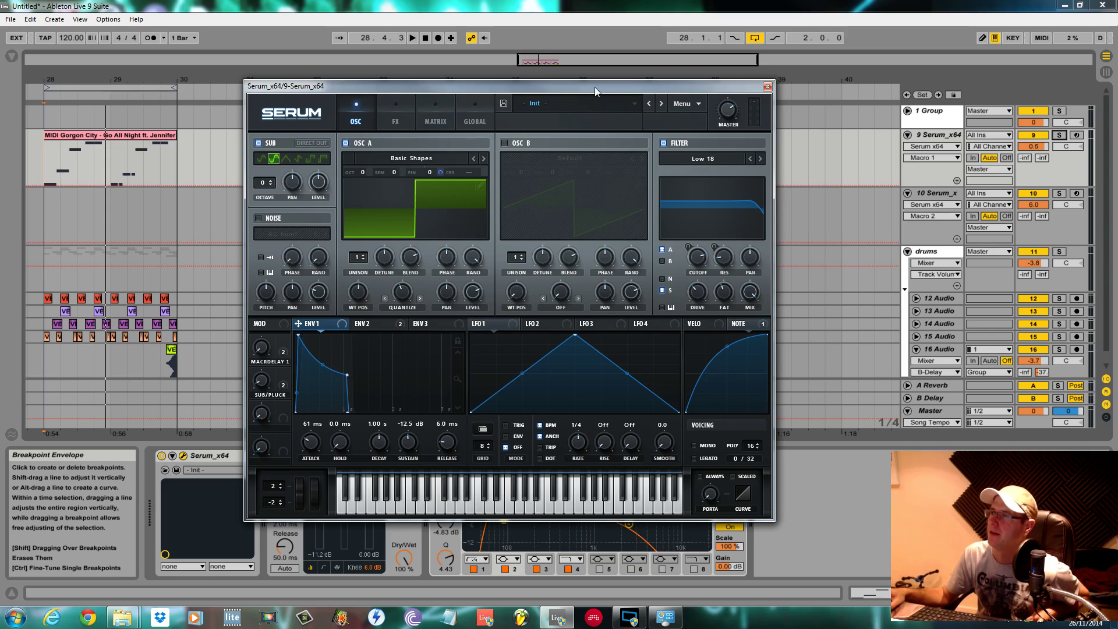
left_click_drag(596, 86, 550, 89)
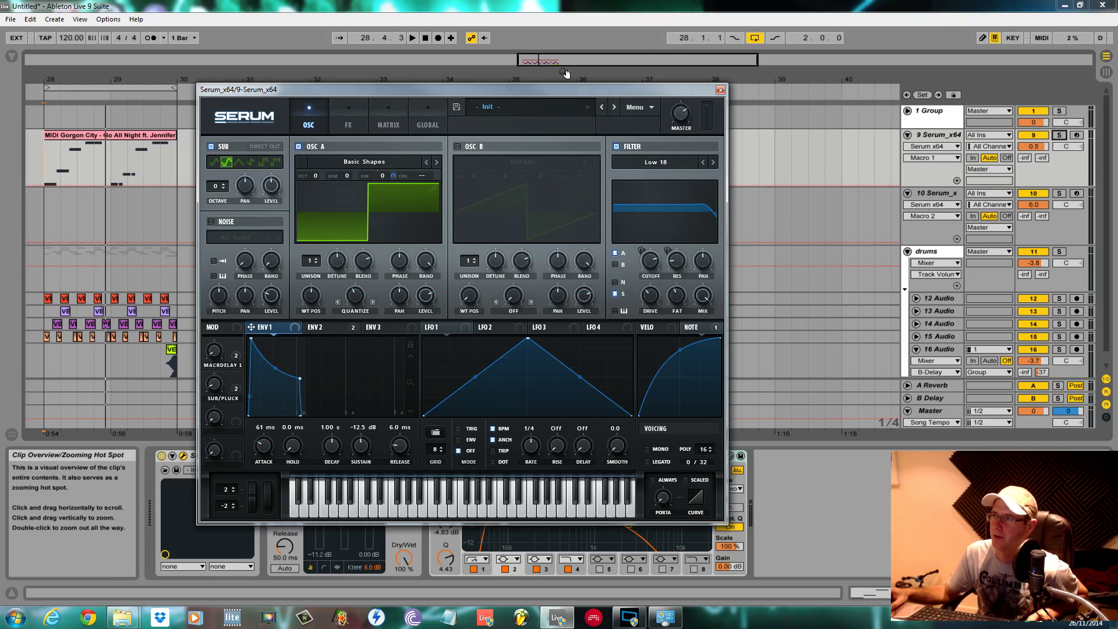
left_click_drag(521, 92, 547, 88)
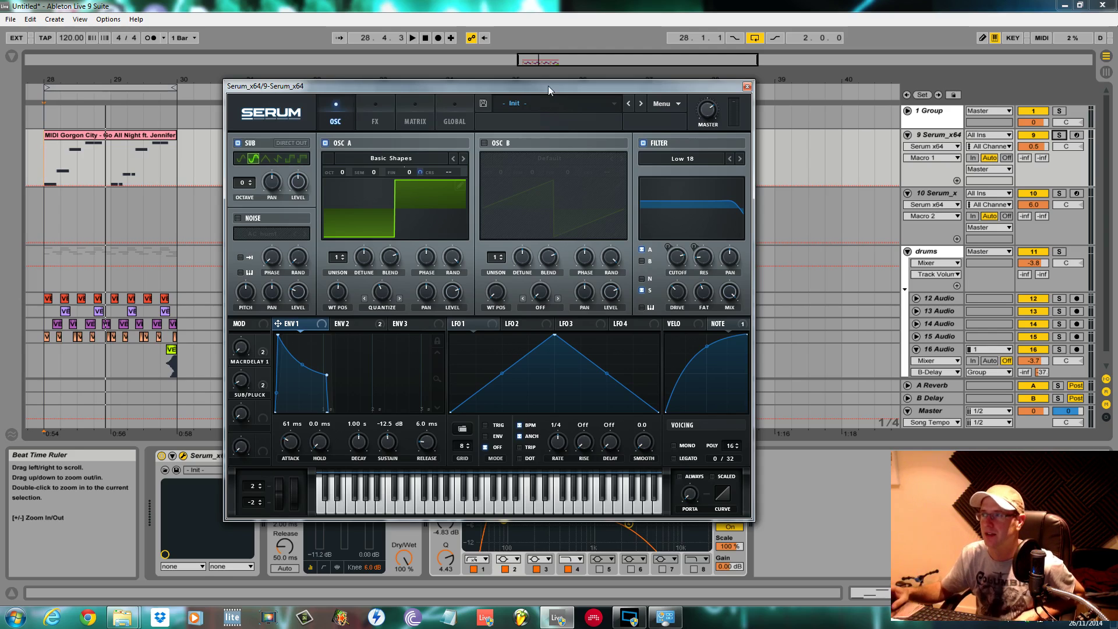
left_click_drag(549, 86, 571, 83)
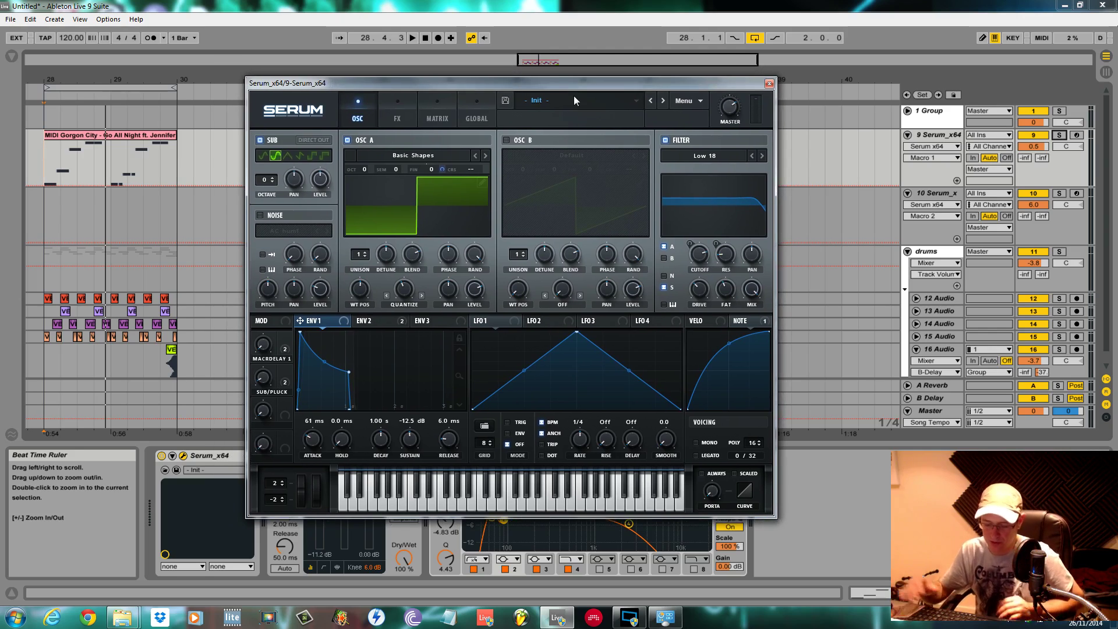